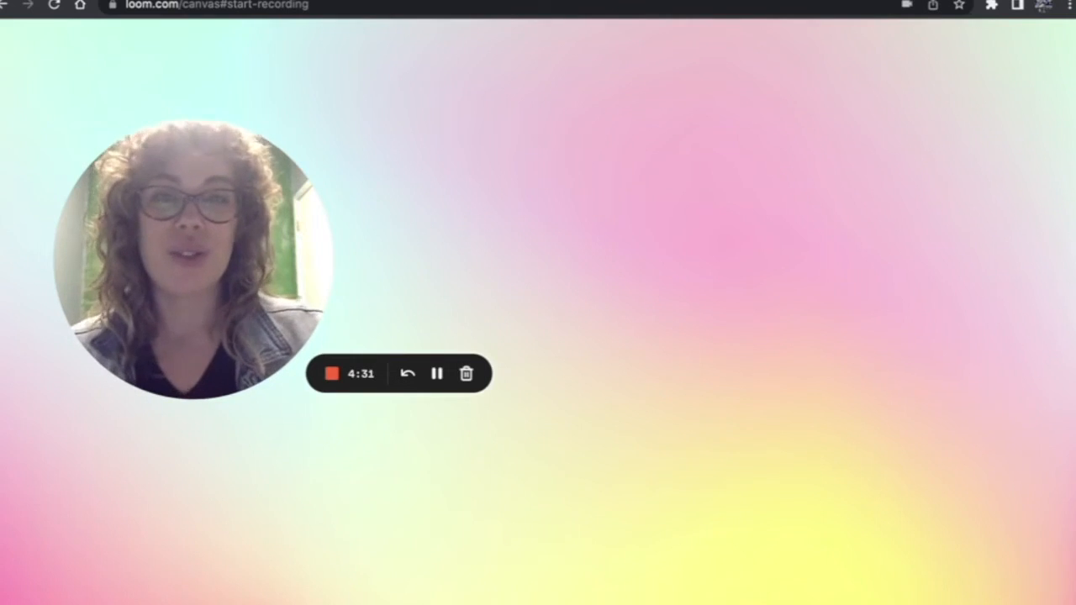
- Search Google for google analytics in a new browser tab
key(ctrl+t)
text(google anal)
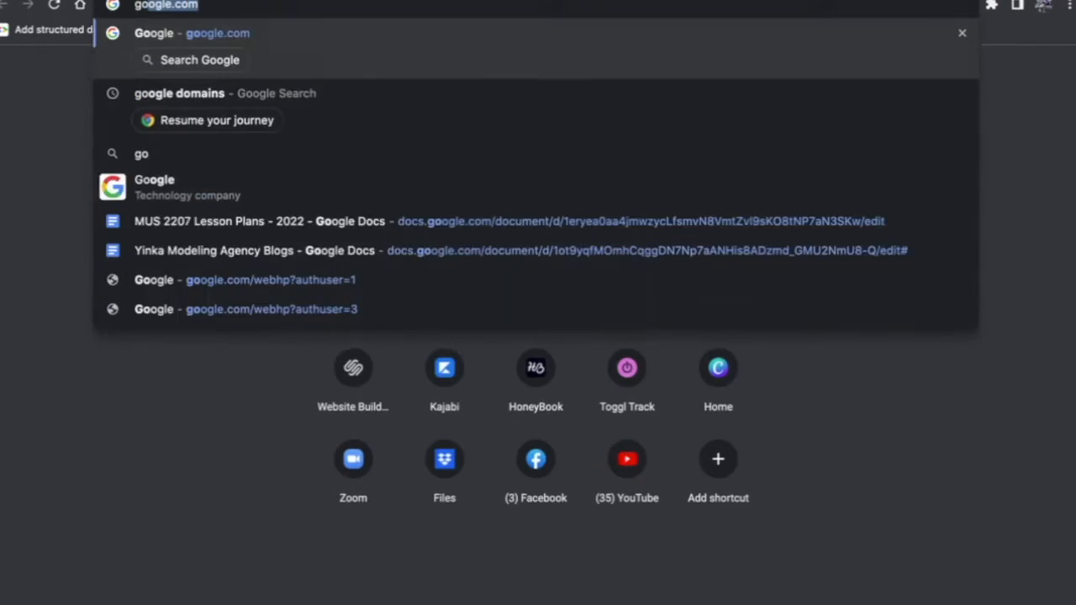
text(ytics)
key(Return)
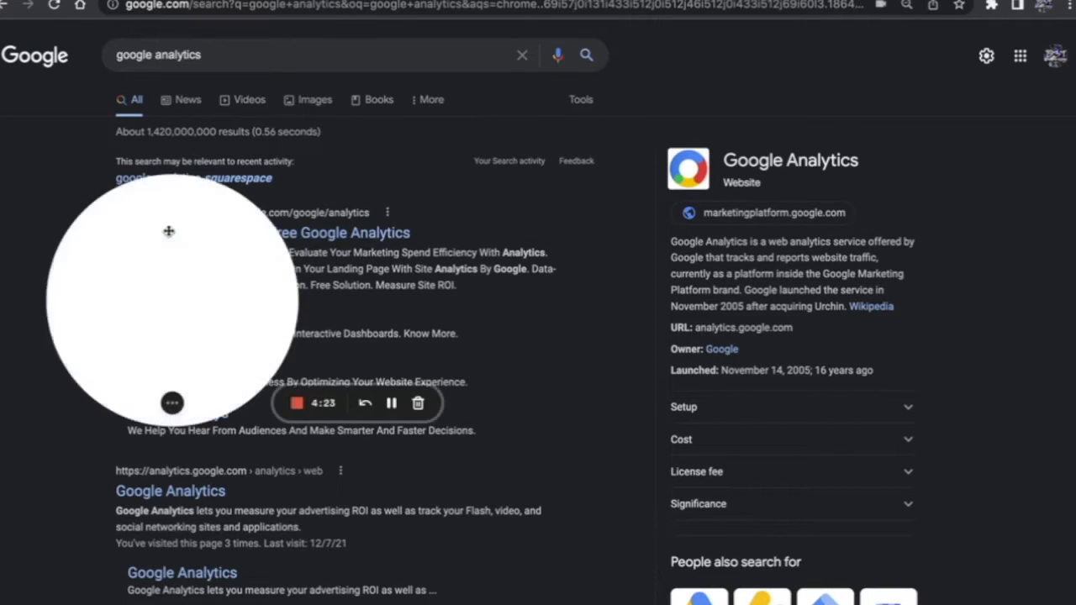
- Open the Google Analytics site from the results and start the account setup
drag(163, 235, 88, 471)
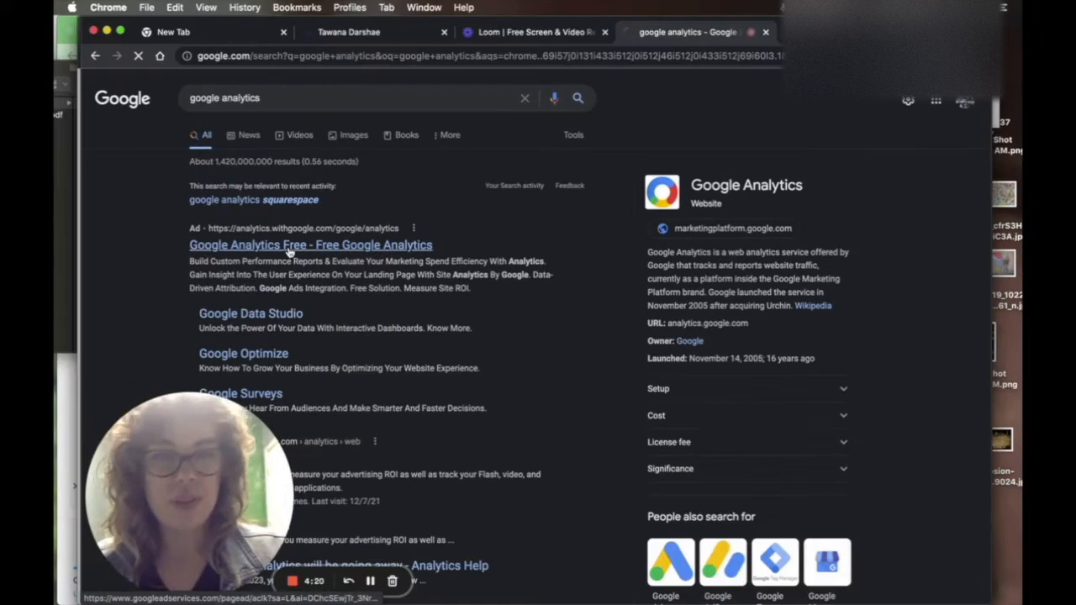
click(239, 233)
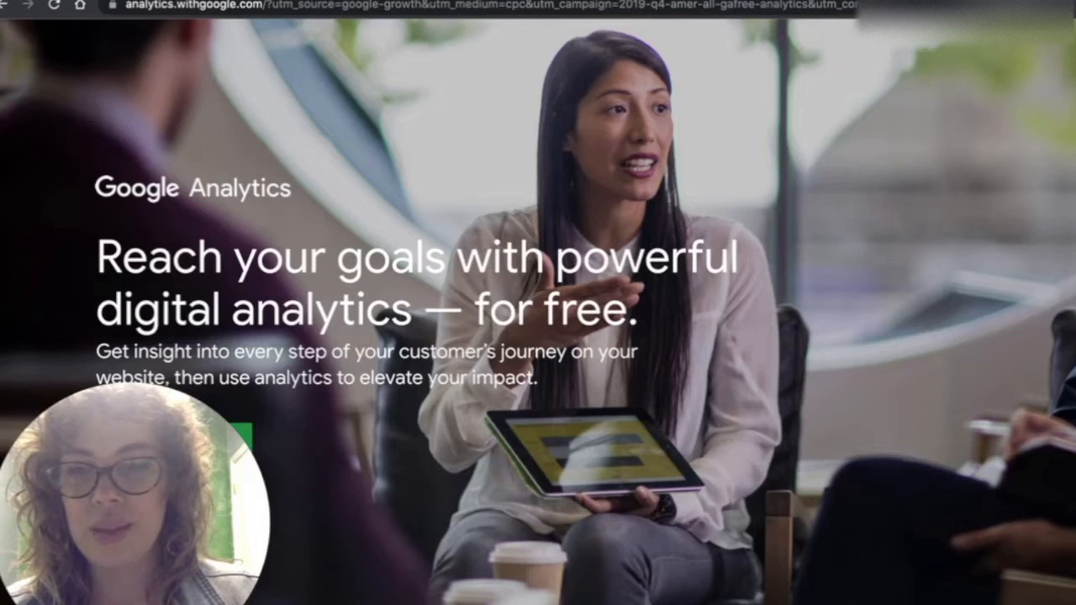
click(114, 588)
click(215, 459)
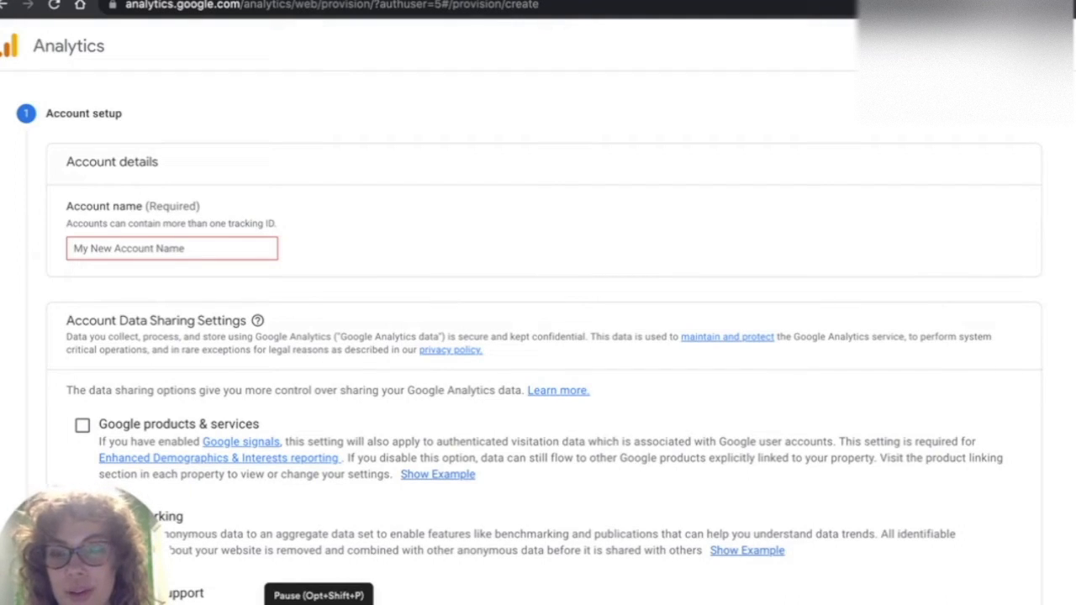
- Review the account data sharing settings on the account setup page
scroll(272, 256, down, 3)
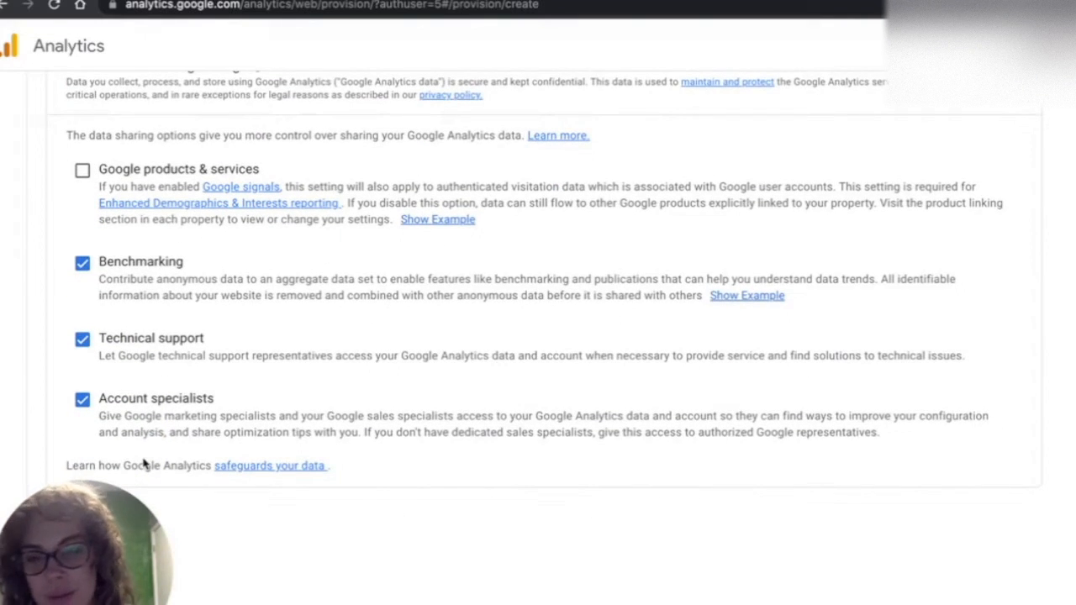
scroll(144, 462, down, 1)
scroll(144, 462, up, 2)
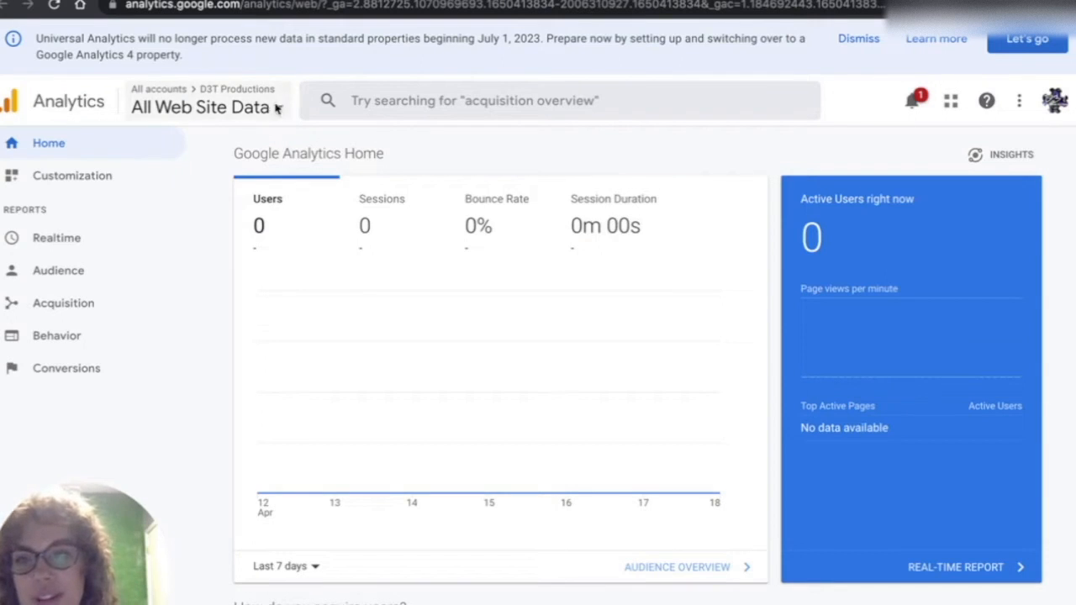
click(317, 603)
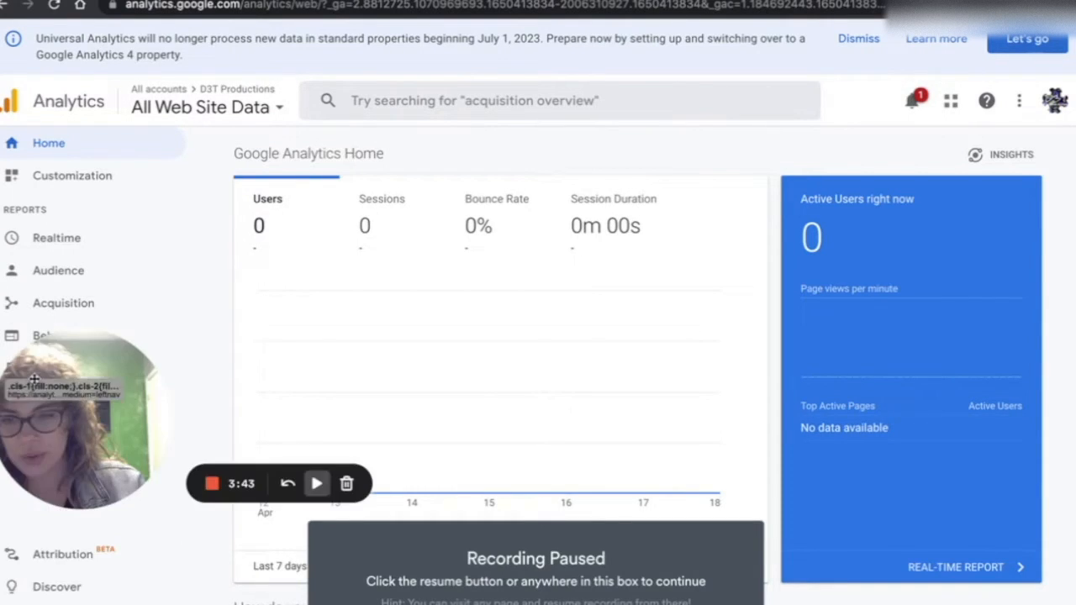
key(alt+shift+p)
drag(45, 561, 45, 351)
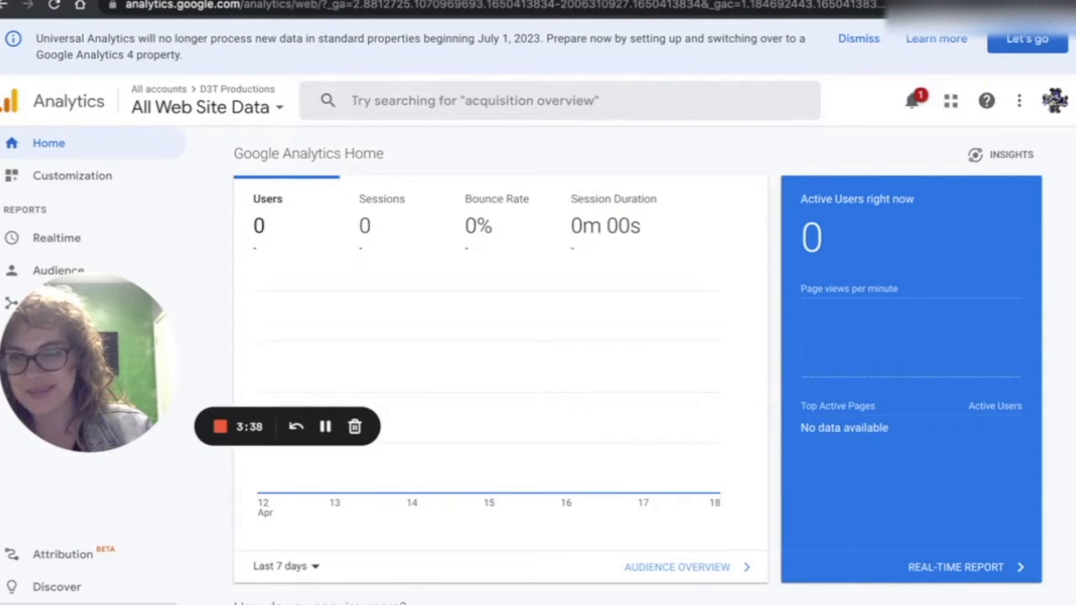
- Open Admin, start creating a new property, and name it D3T Home
click(48, 603)
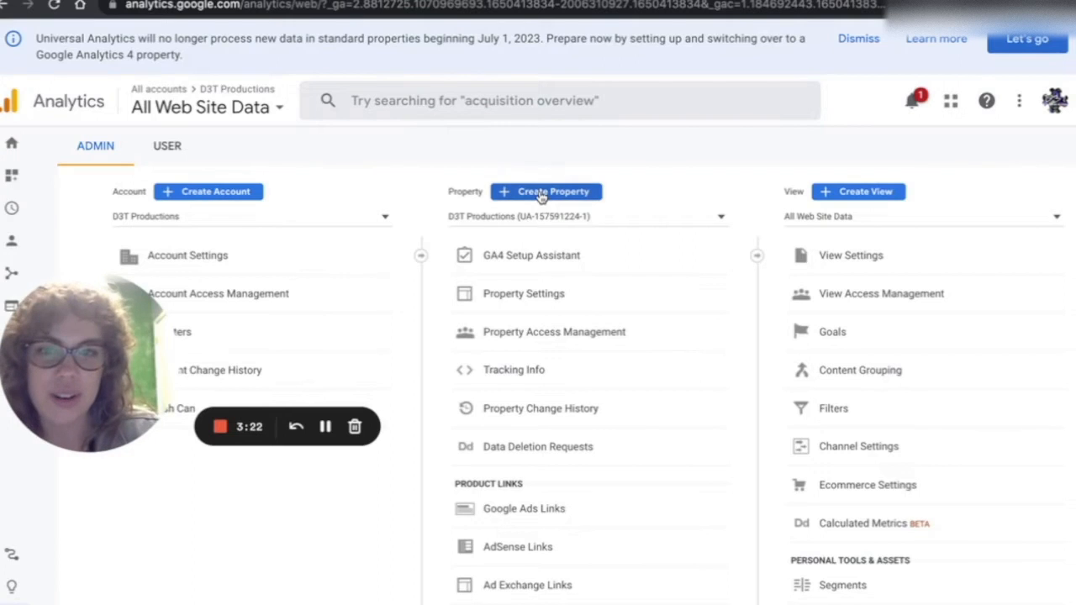
click(539, 194)
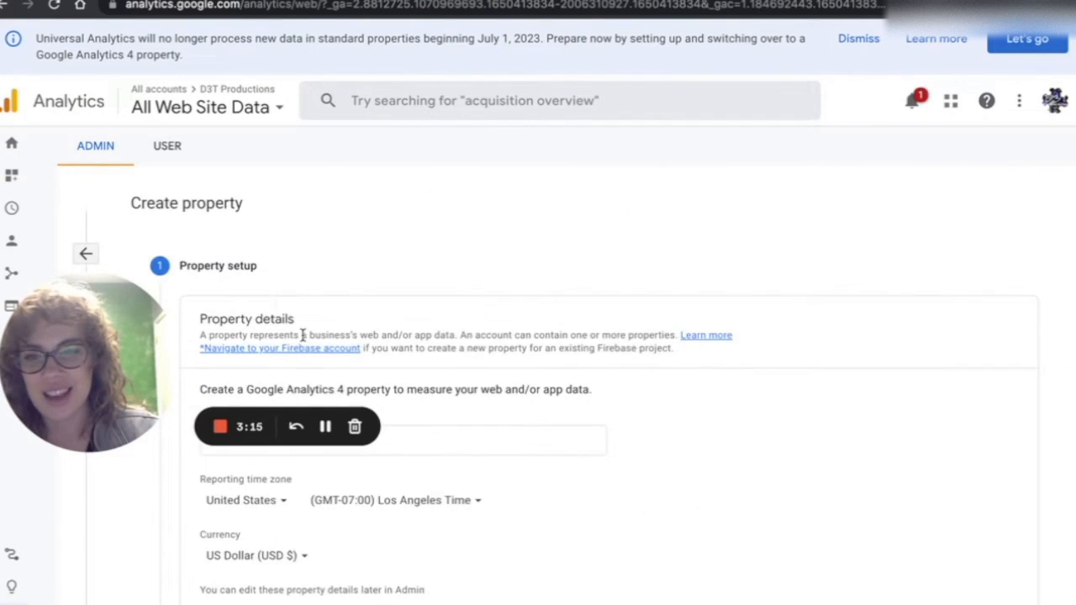
scroll(303, 335, down, 1)
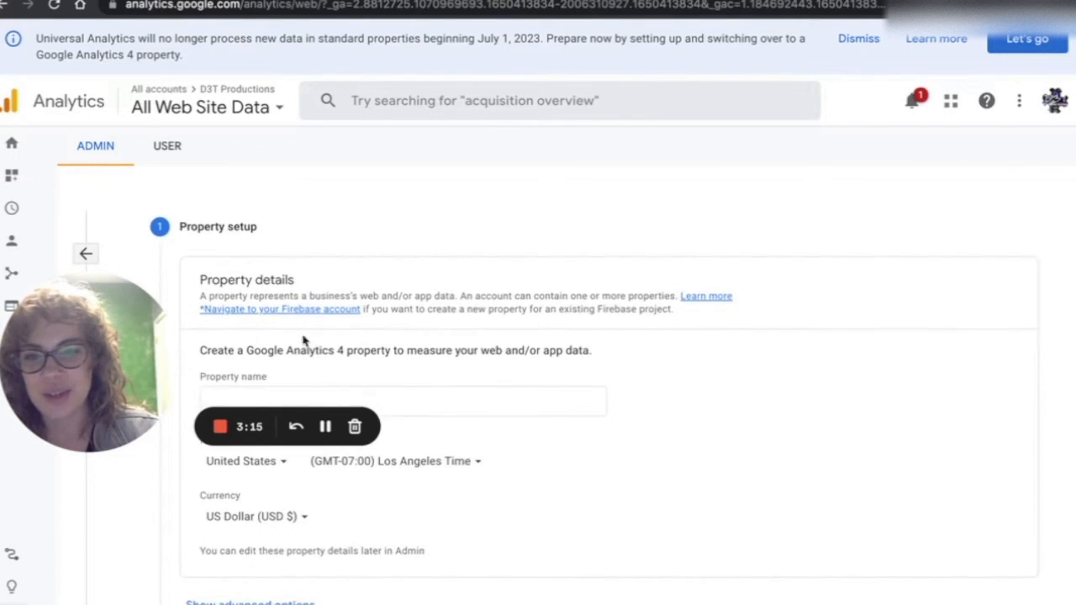
scroll(303, 335, down, 1)
click(303, 336)
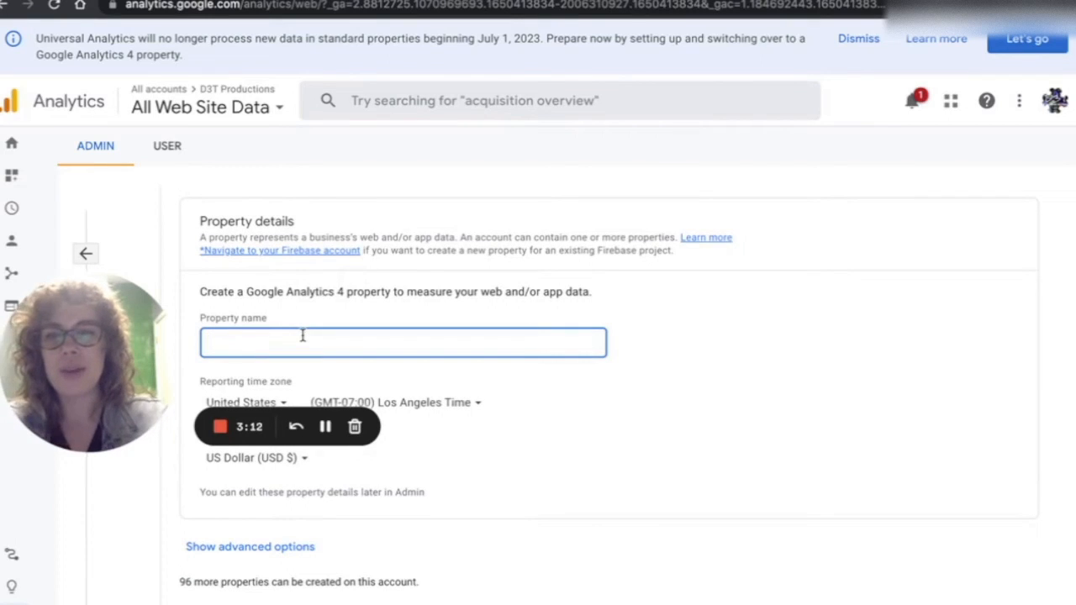
click(364, 303)
triple_click(351, 290)
click(351, 290)
click(308, 345)
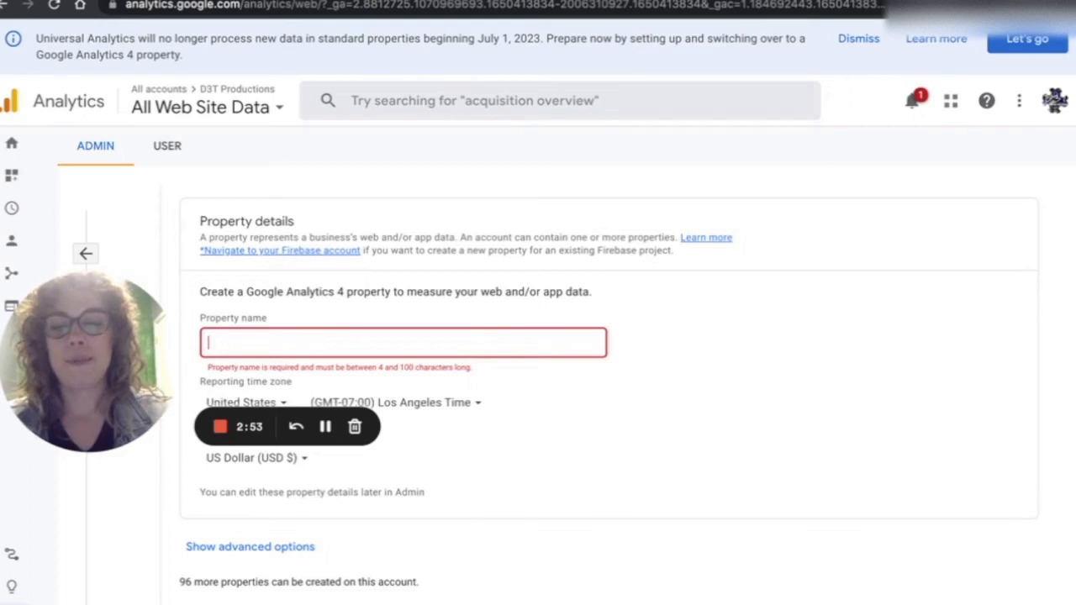
text(D3T Home)
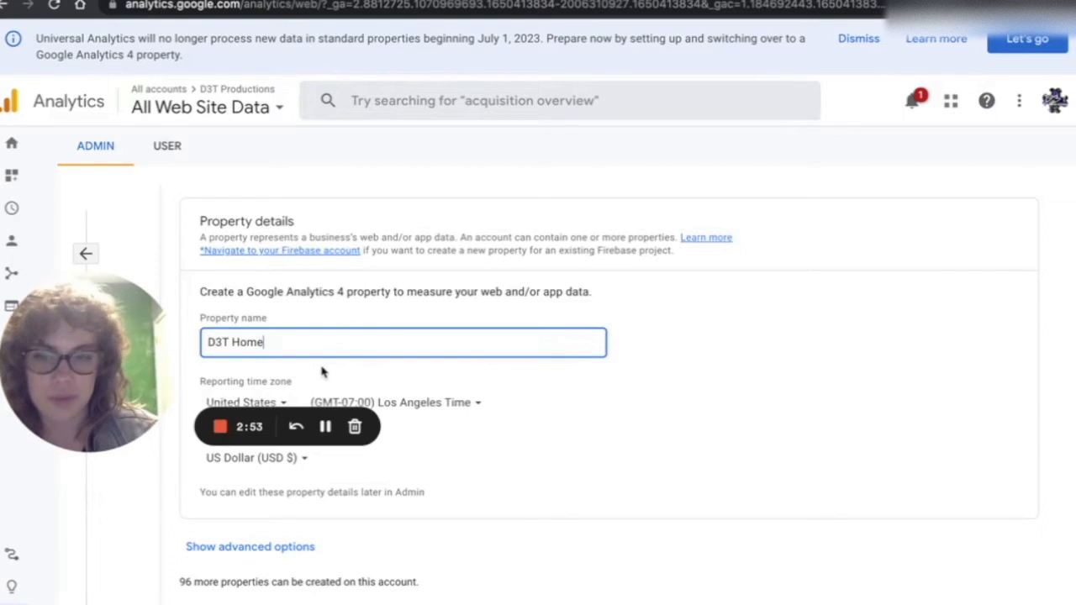
click(573, 396)
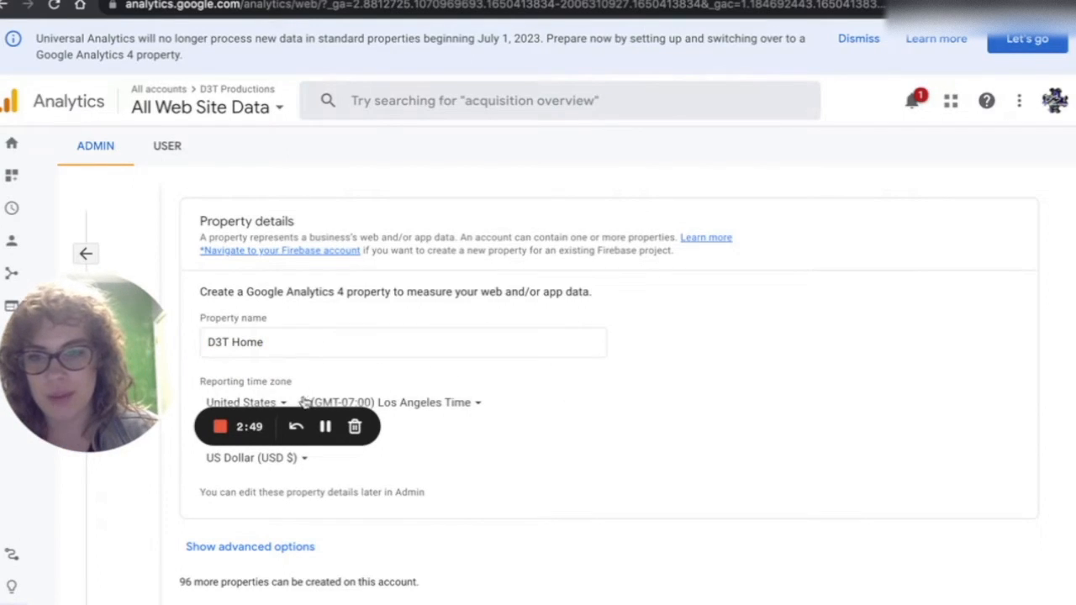
- Set the property's reporting time zone to (GMT-05:00) Chicago Time
scroll(272, 360, down, 1)
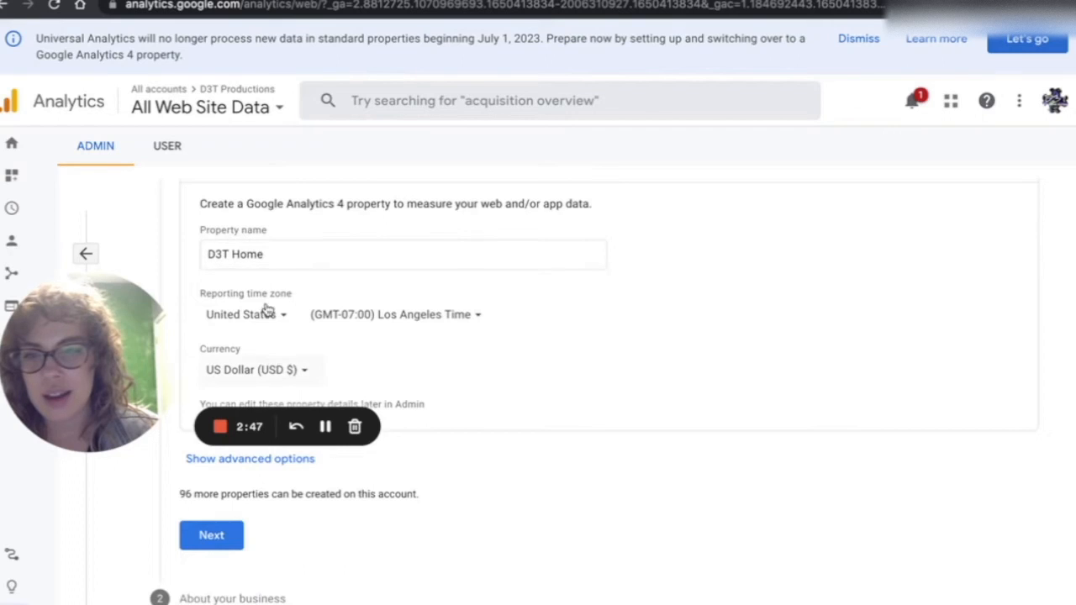
click(422, 316)
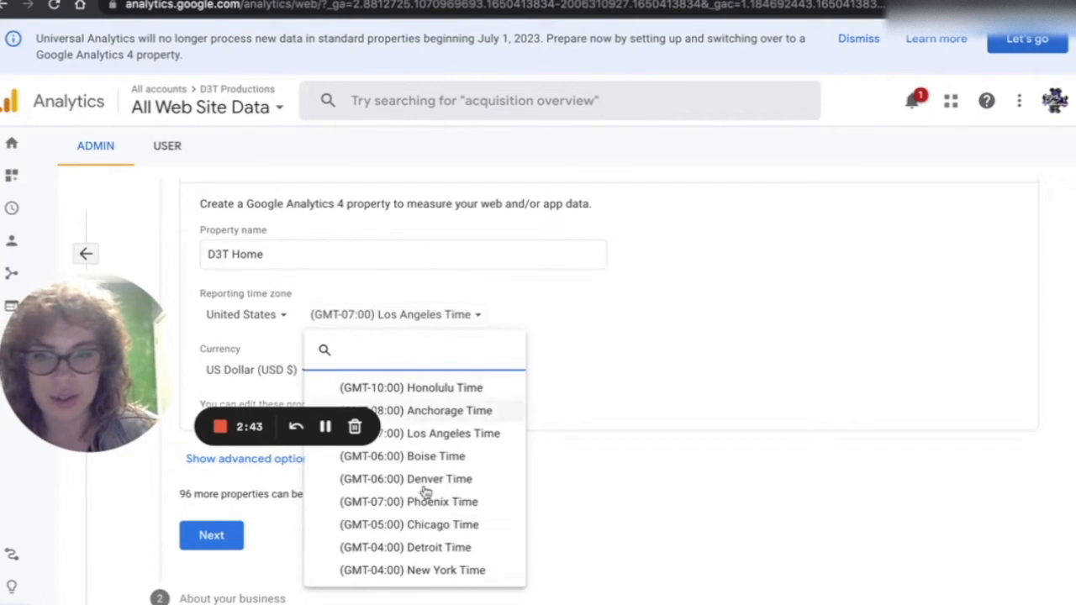
click(415, 526)
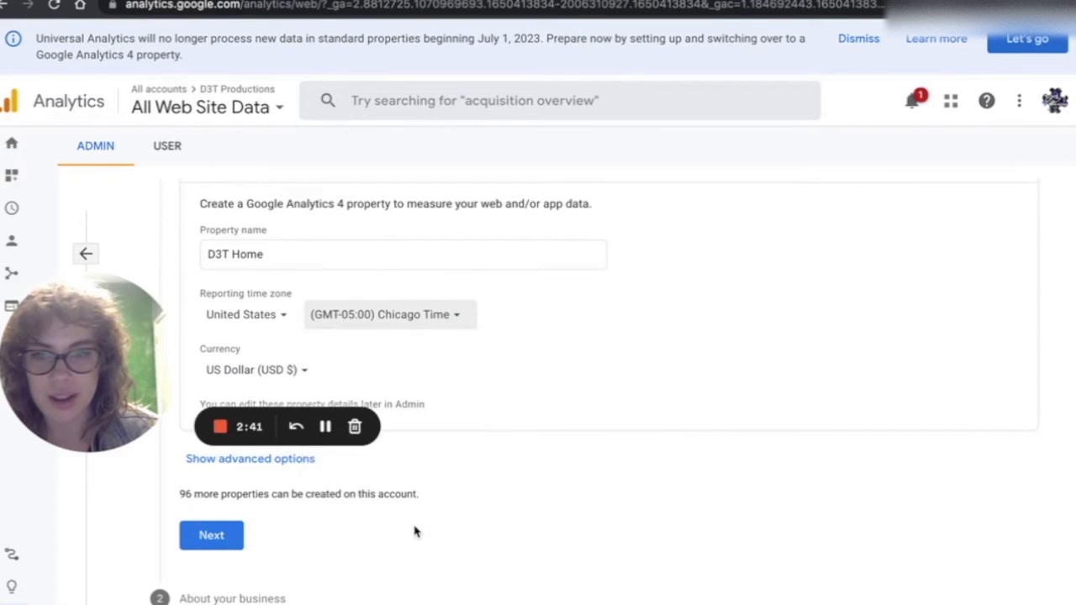
- Show the advanced options and continue to the About your business stage
drag(125, 290, 124, 204)
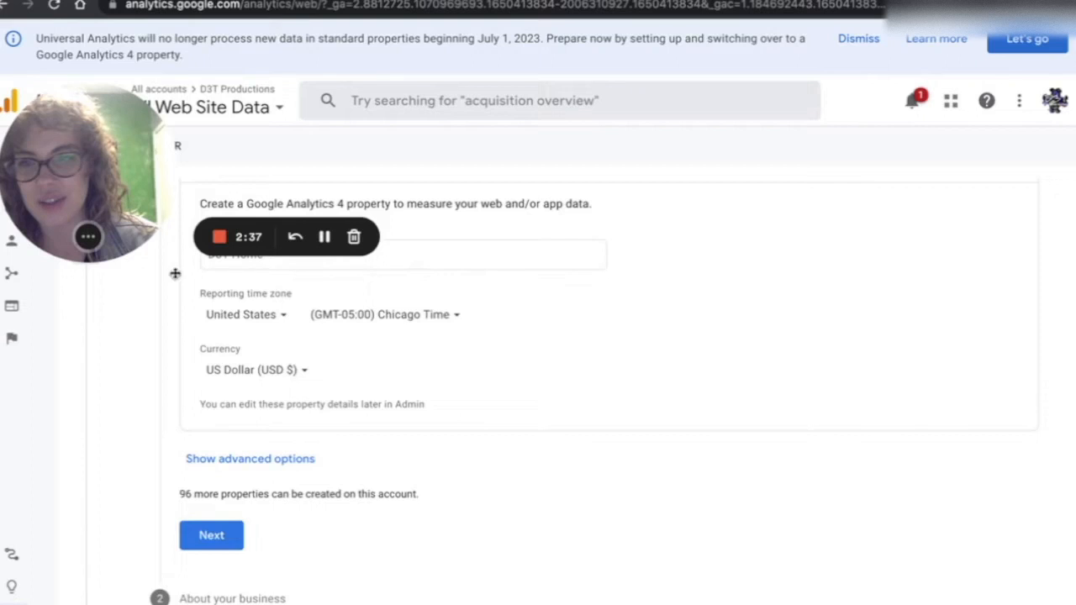
click(234, 459)
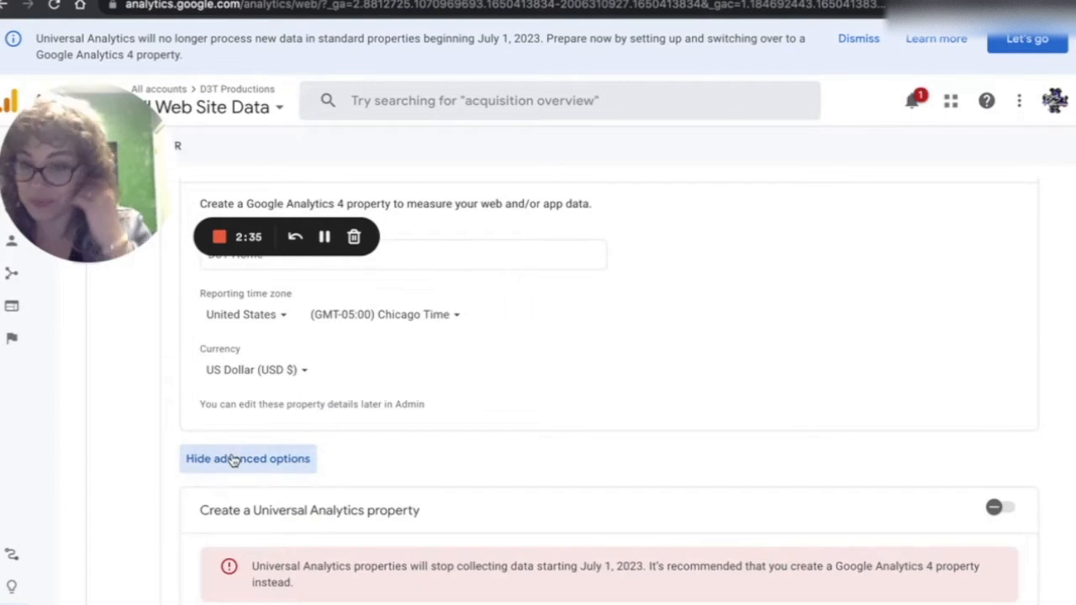
scroll(234, 459, down, 3)
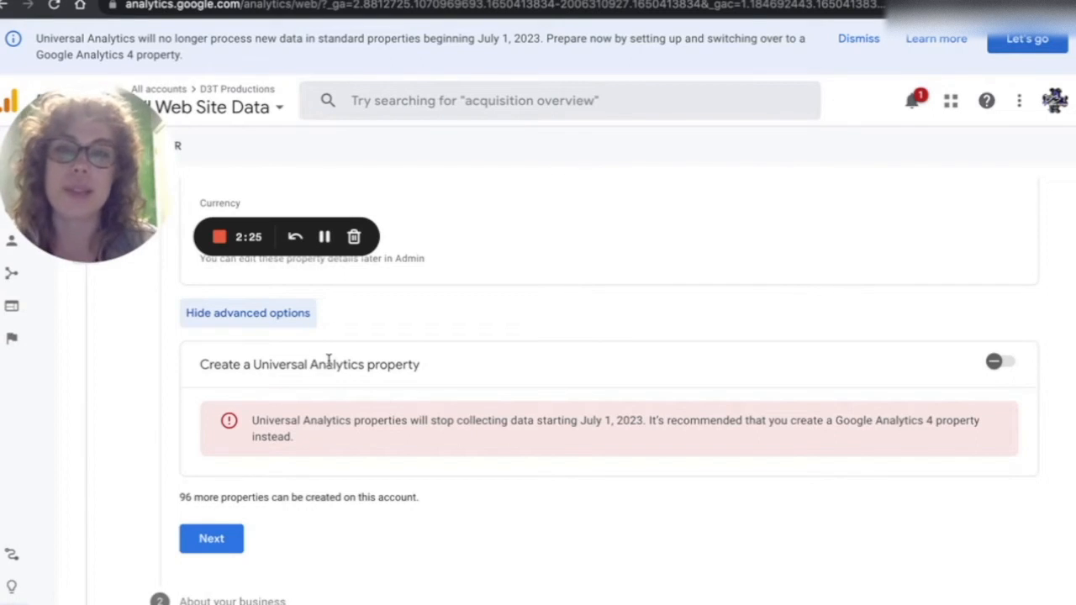
scroll(224, 538, down, 1)
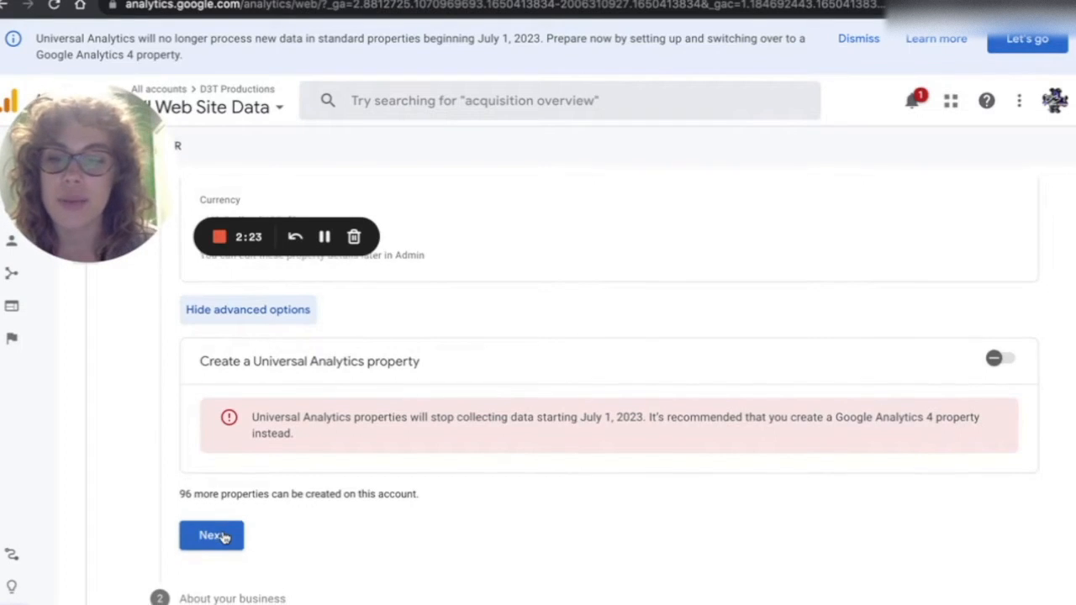
click(217, 538)
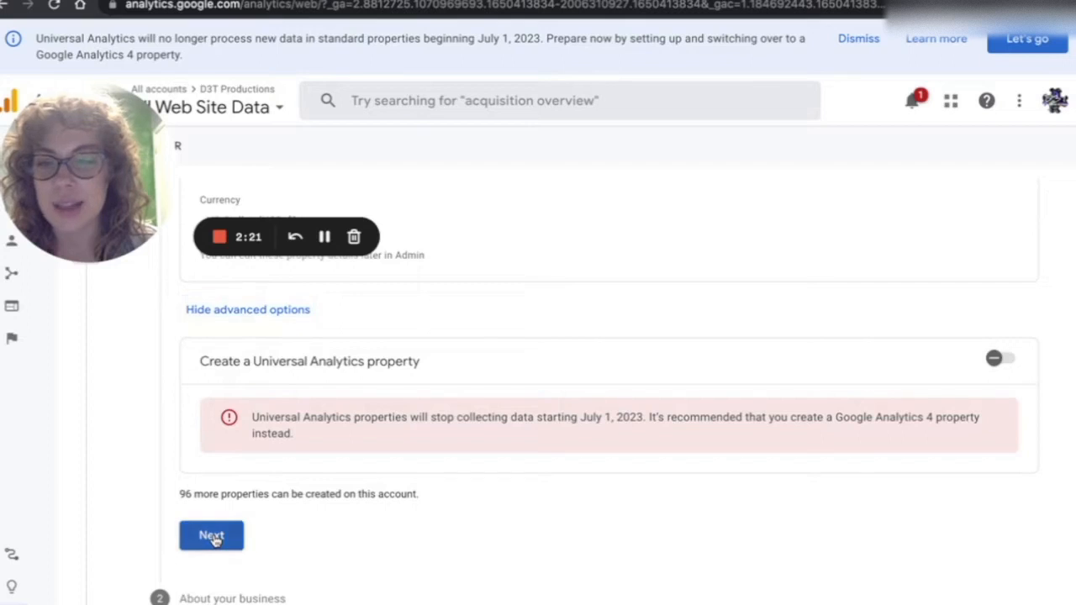
- Set the industry category to Arts & Entertainment
drag(105, 201, 718, 305)
scroll(290, 264, up, 3)
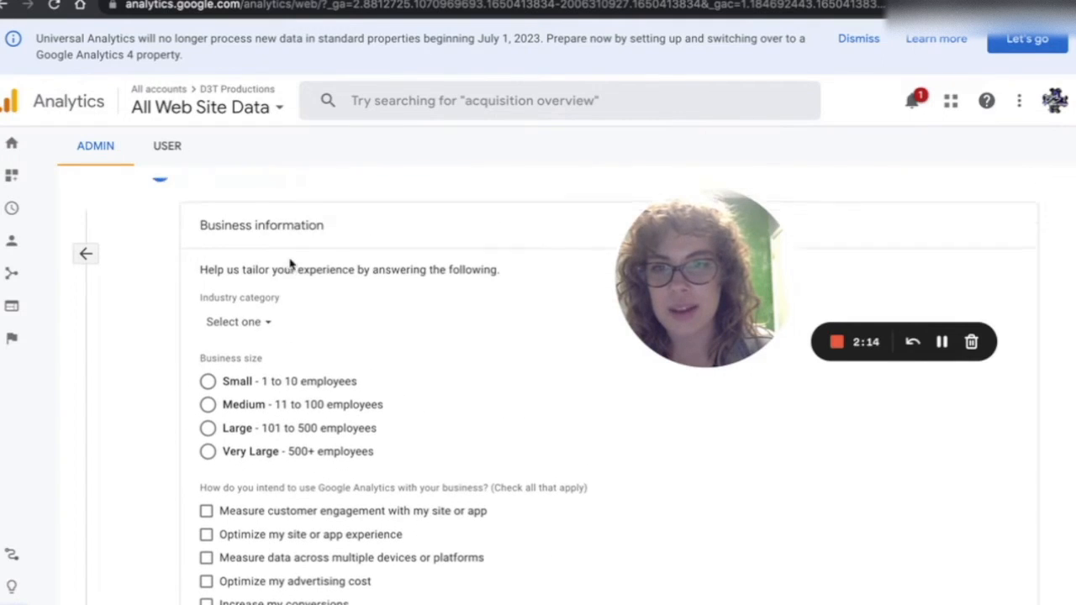
scroll(291, 264, up, 2)
scroll(290, 264, down, 3)
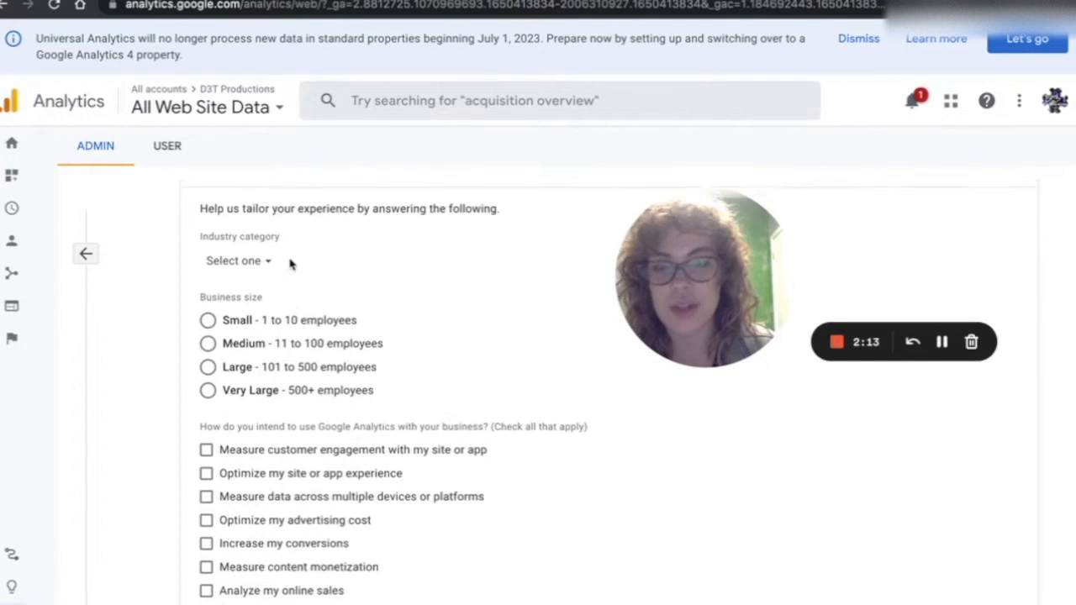
scroll(290, 264, up, 2)
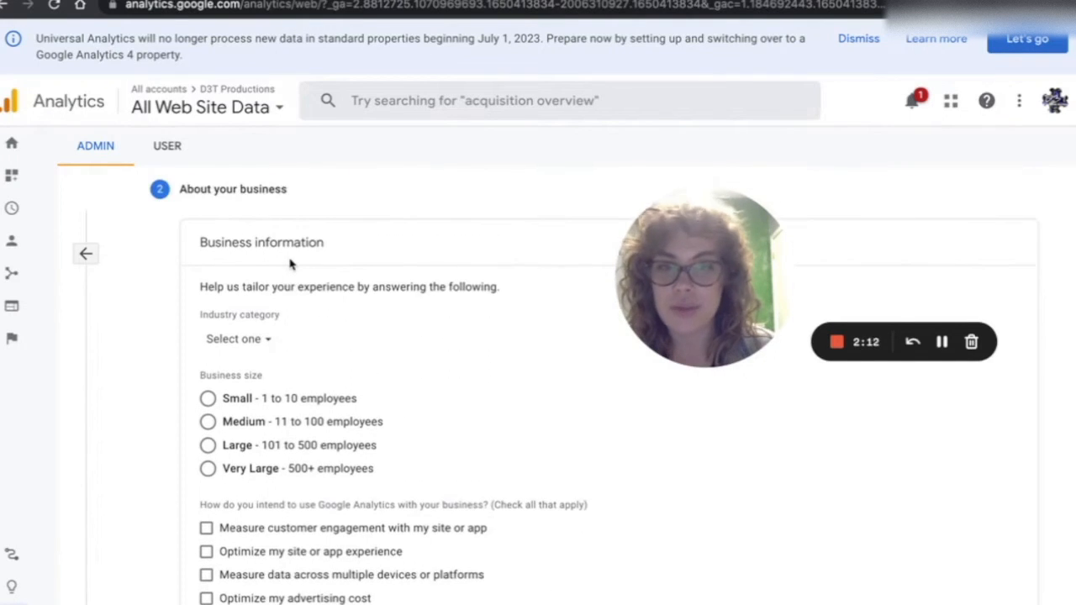
click(268, 340)
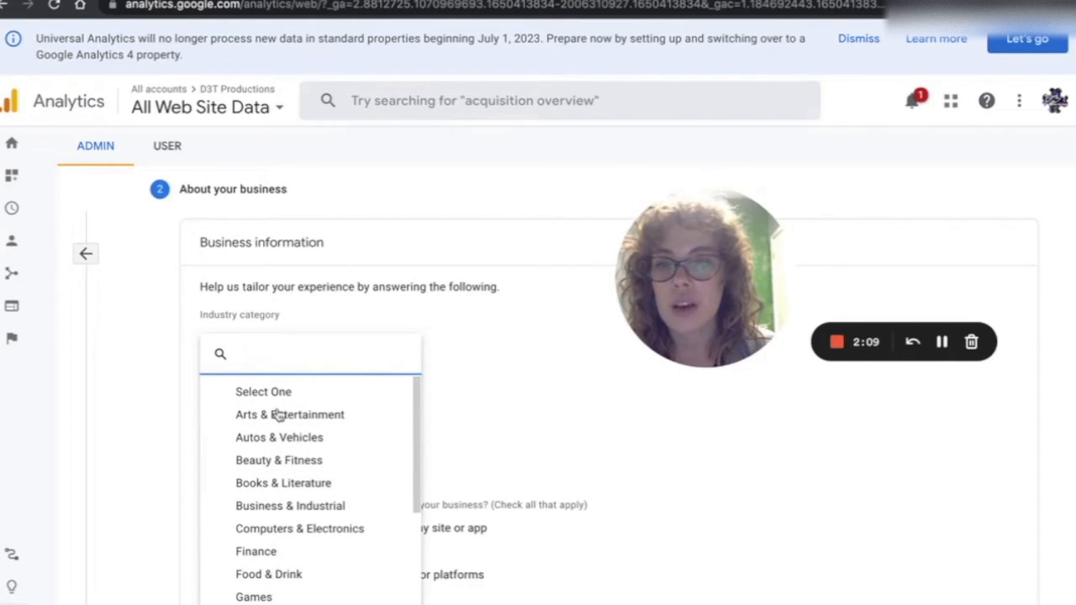
scroll(255, 538, down, 1)
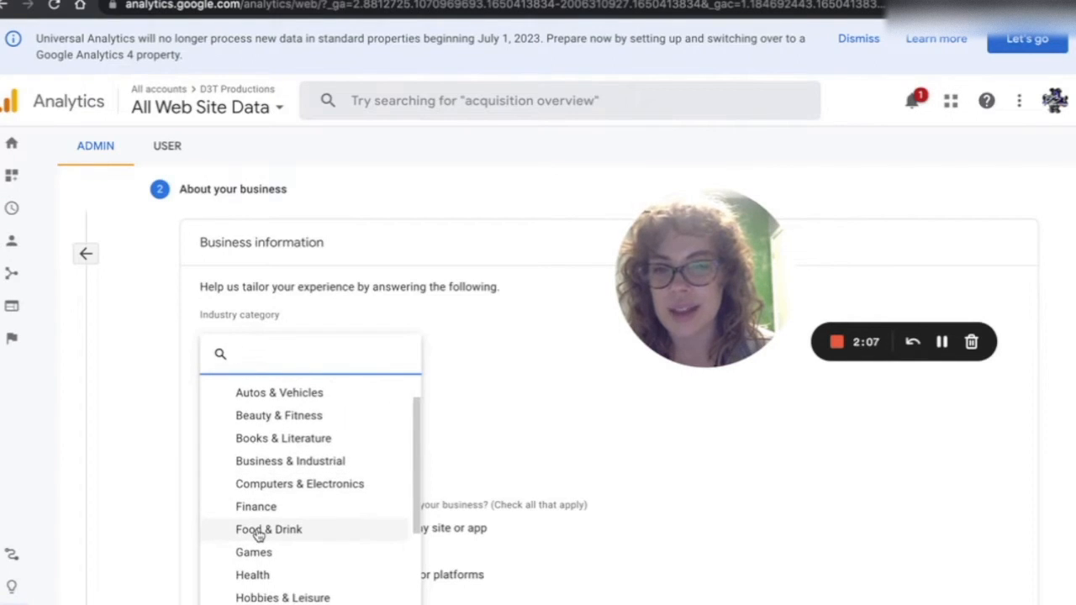
scroll(258, 536, down, 3)
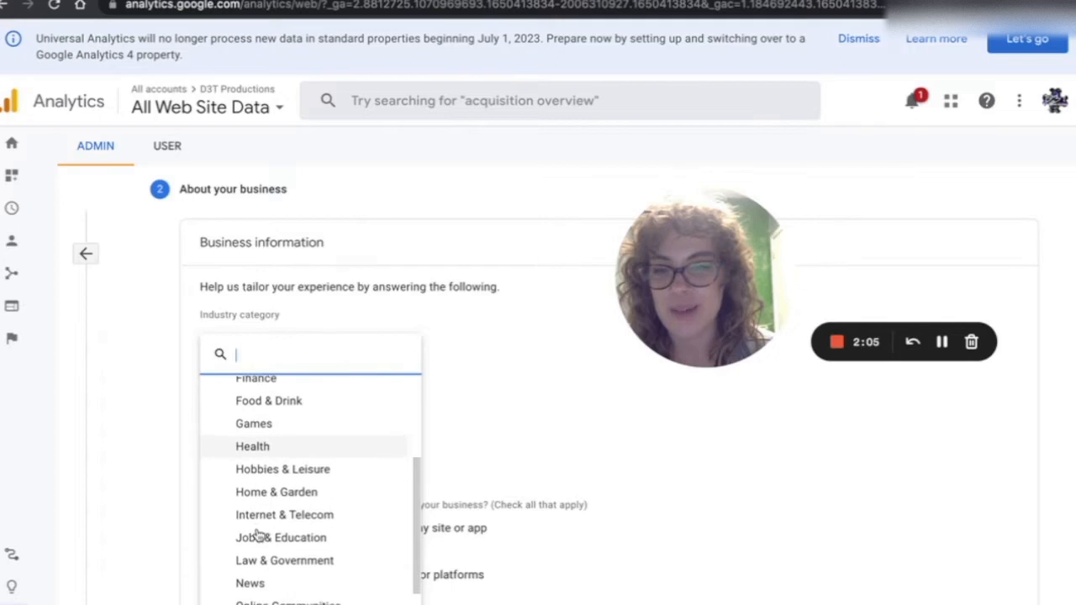
scroll(258, 537, down, 4)
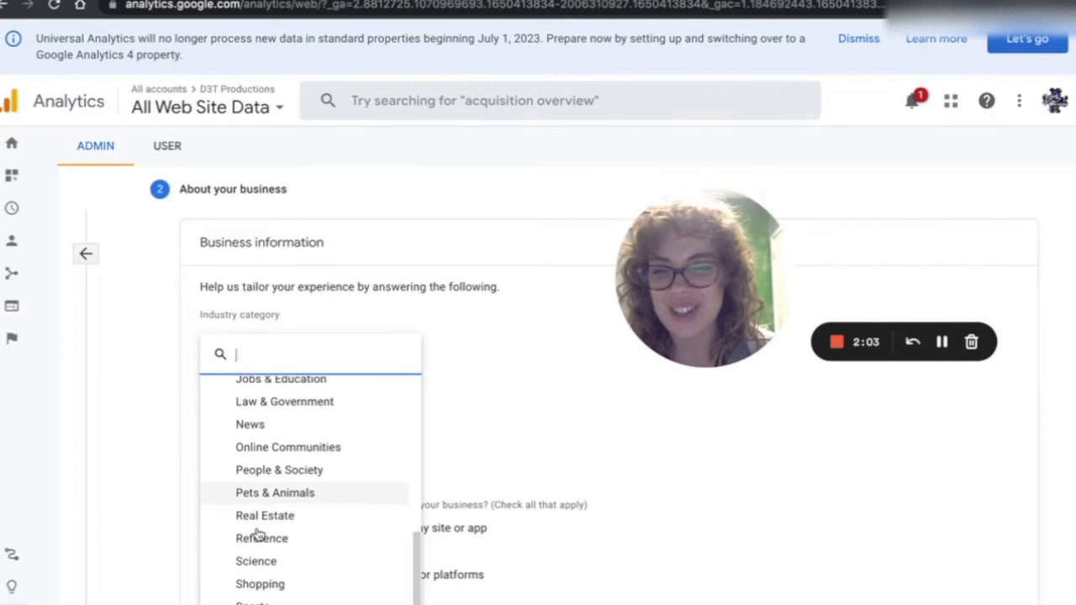
scroll(260, 533, up, 8)
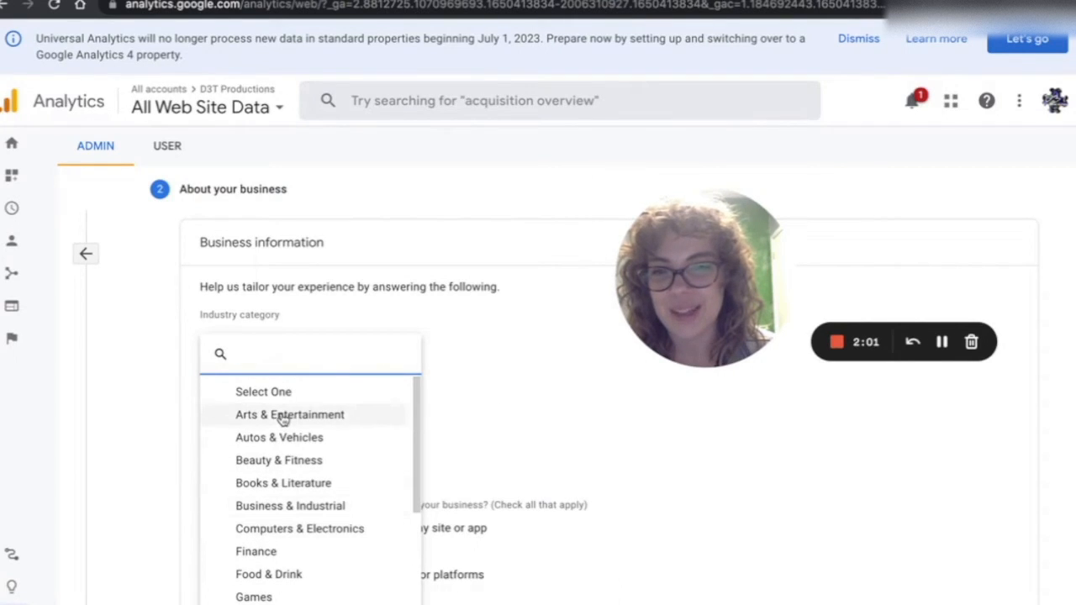
click(283, 417)
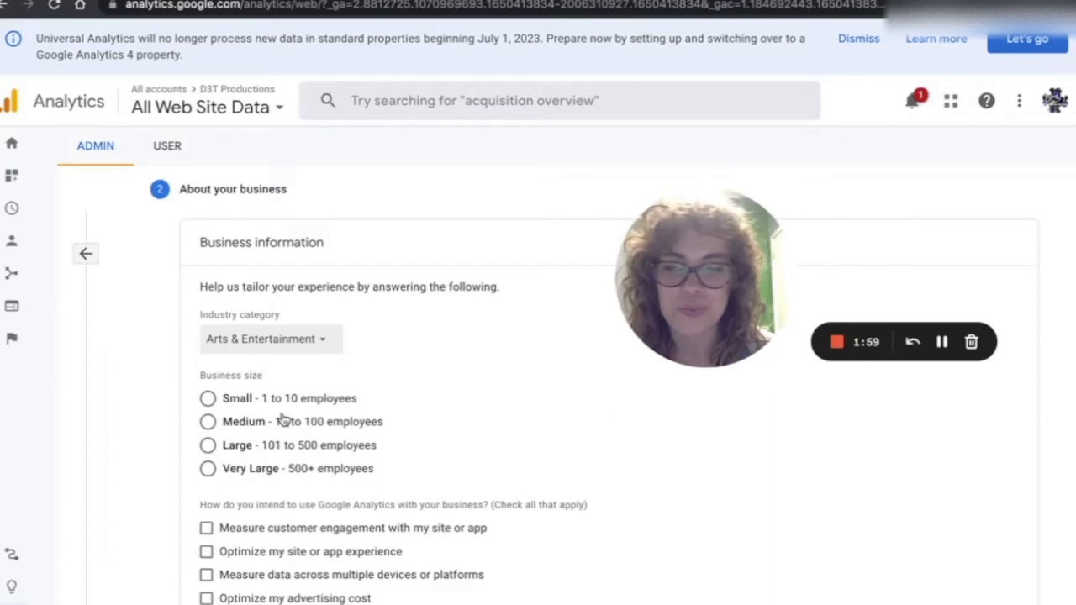
- Set the business size to Small - 1 to 10 employees
click(208, 399)
scroll(324, 492, down, 2)
scroll(324, 492, down, 2)
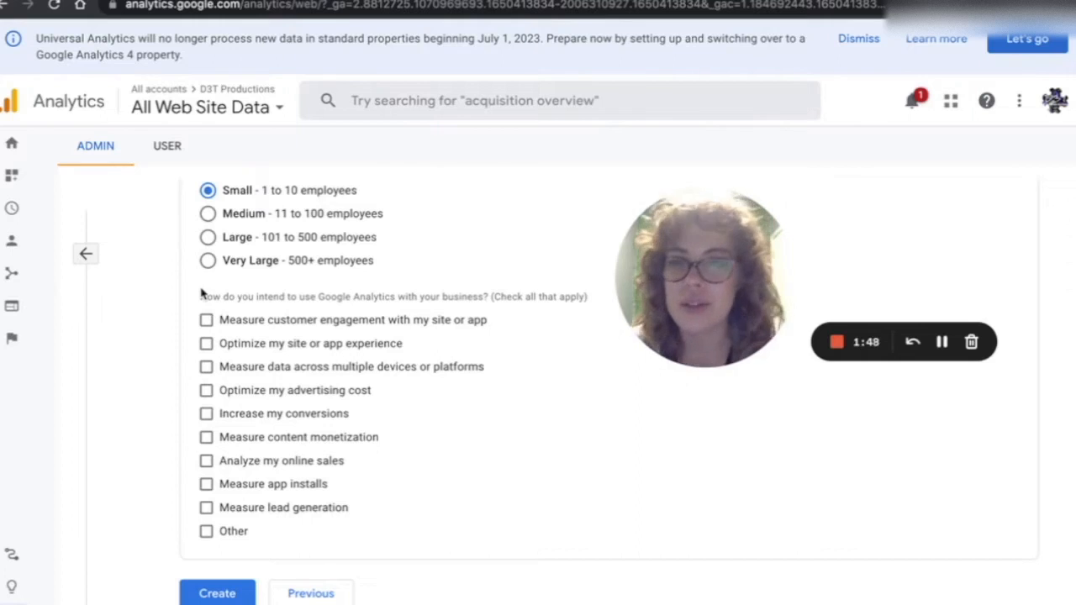
- Check Measure customer engagement, Optimize my site or app experience, and Measure data across multiple devices or platforms
click(206, 320)
click(206, 344)
click(206, 368)
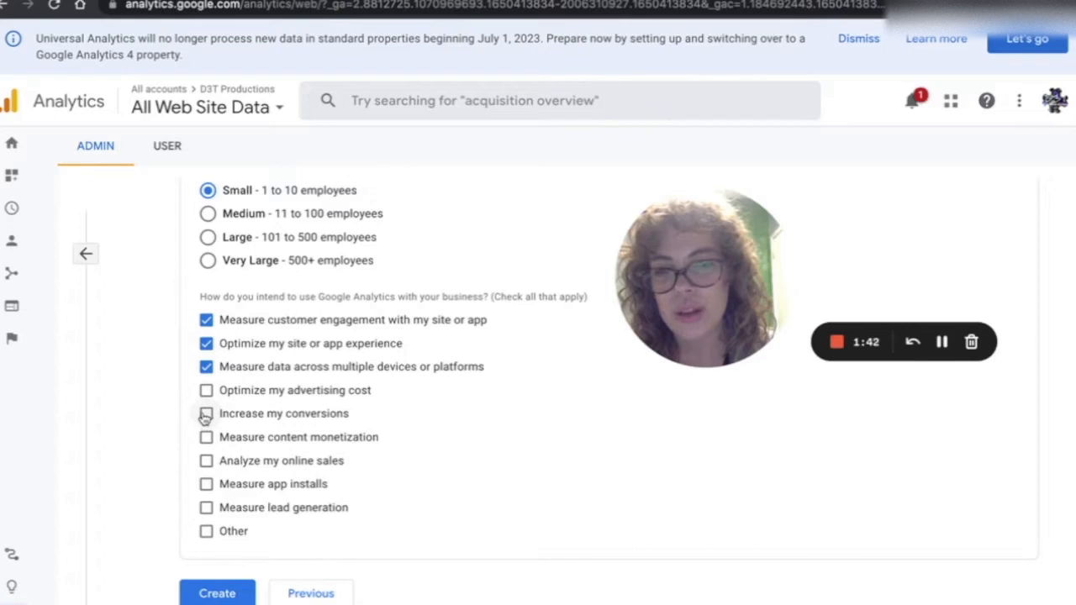
- Check Increase my conversions and Measure lead generation, then create the property
click(206, 414)
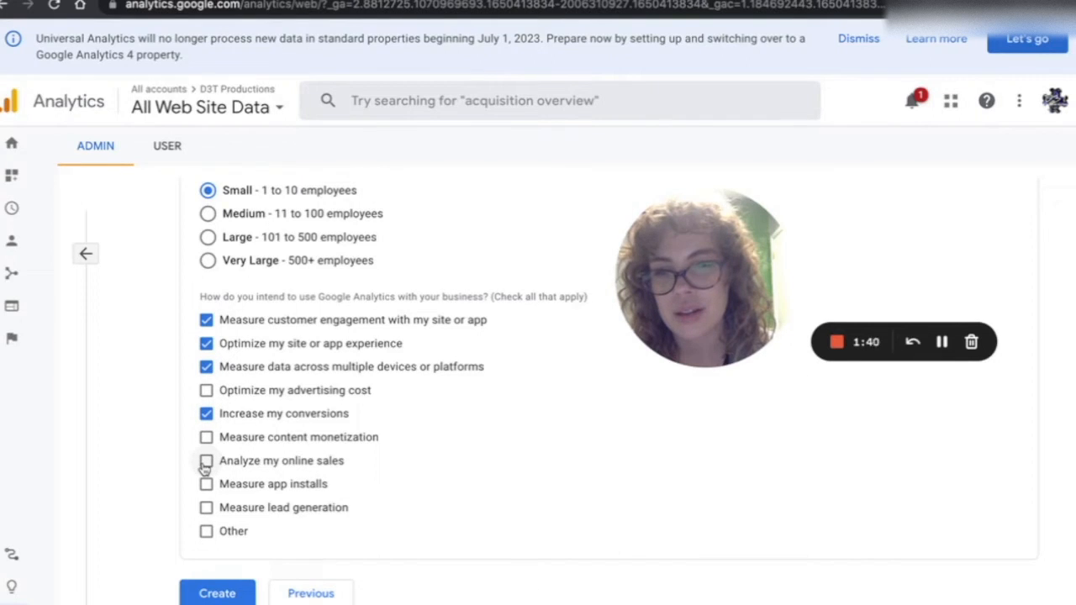
click(206, 508)
click(221, 594)
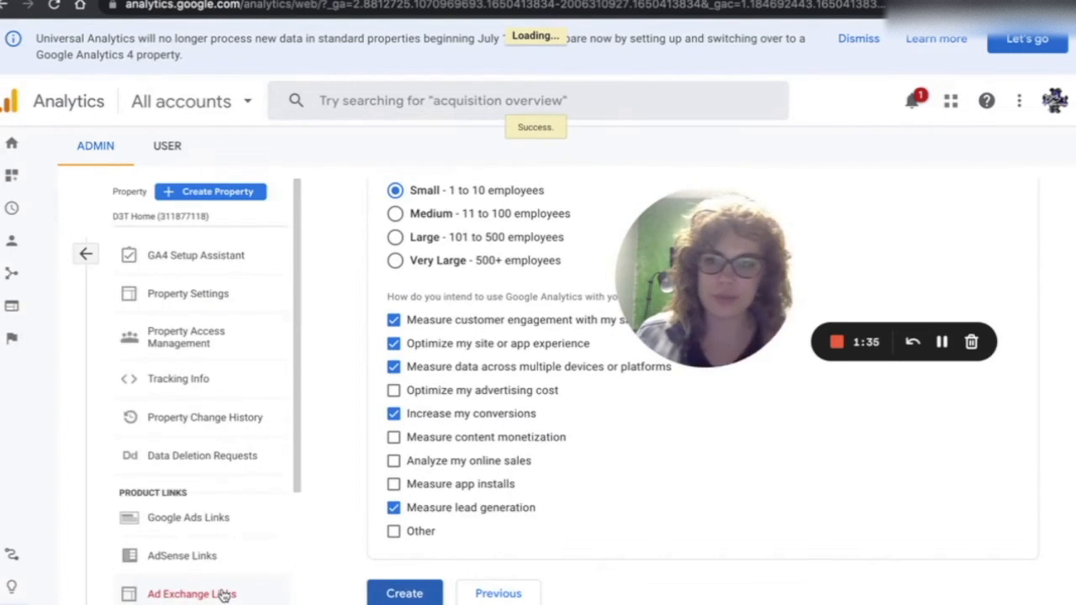
- Accept the Google Analytics Terms of Service Agreement with the Data Processing Terms
click(328, 337)
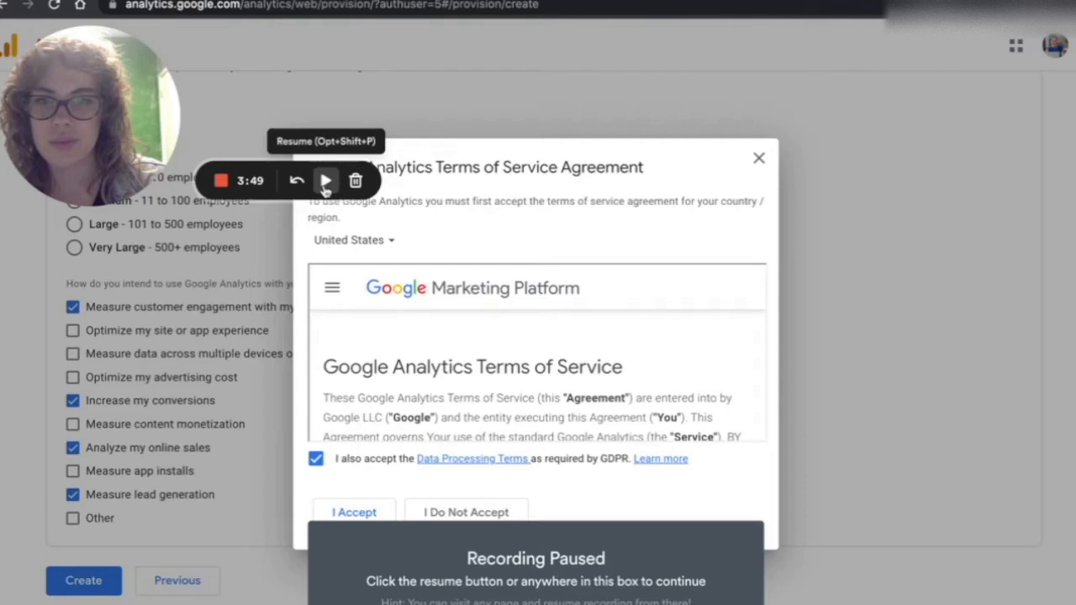
click(327, 177)
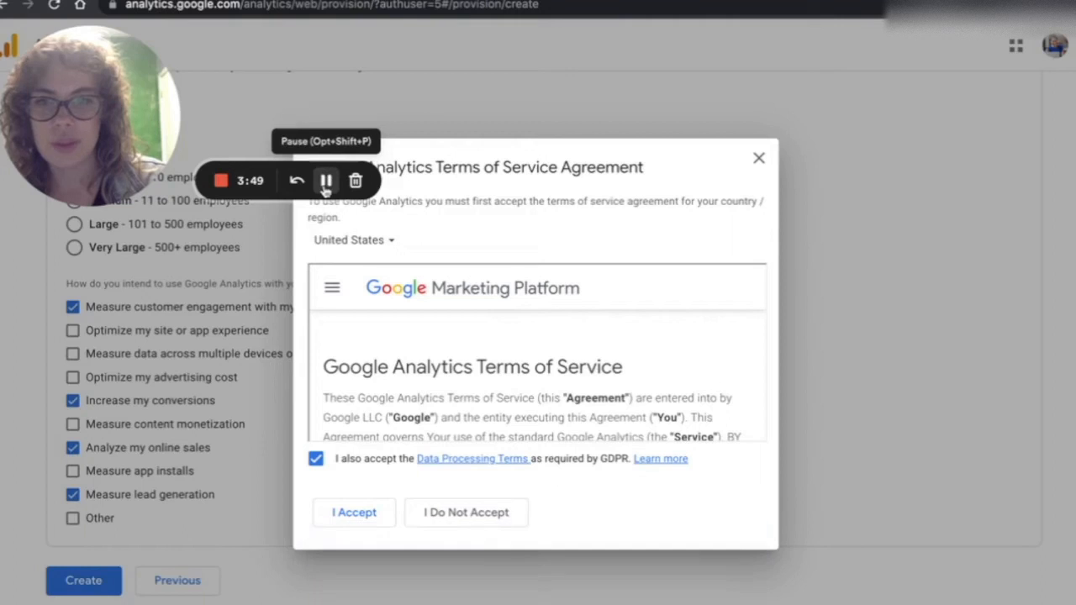
scroll(423, 359, down, 10)
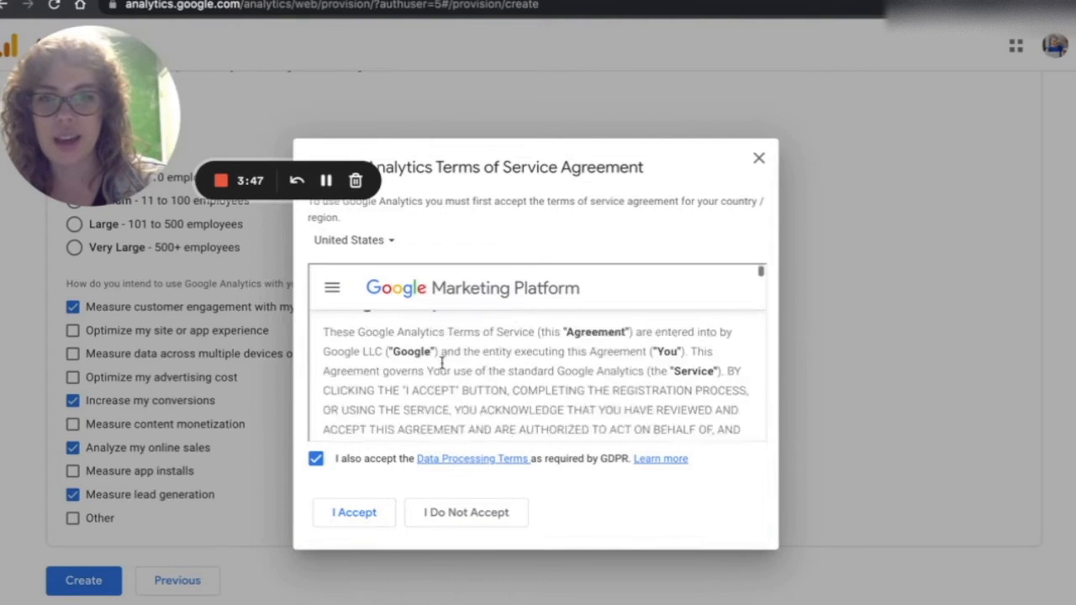
click(372, 516)
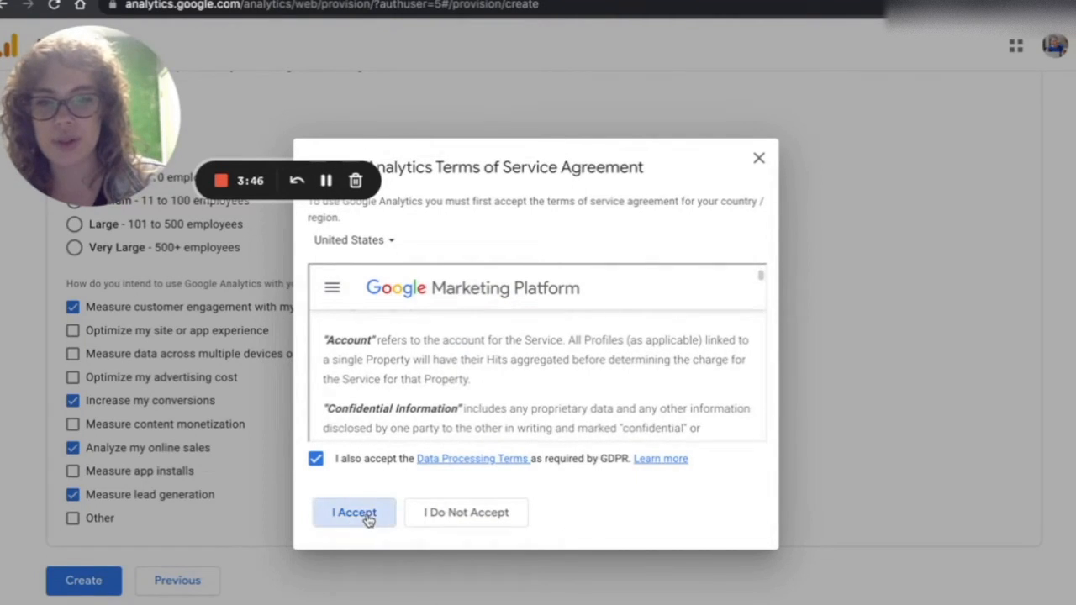
- Uncheck all email communication preferences and save them
click(327, 181)
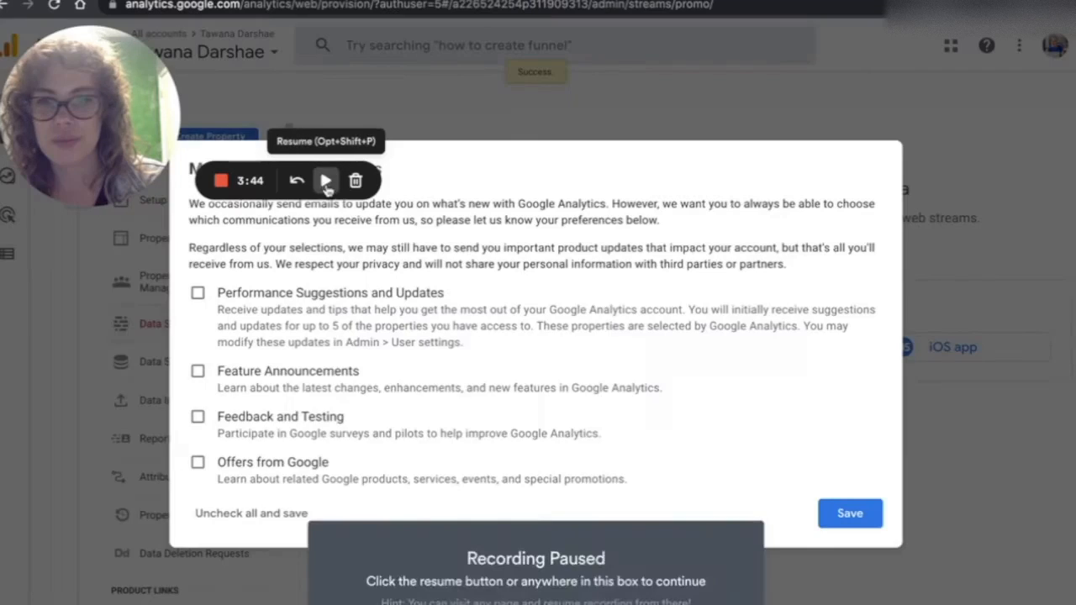
click(326, 181)
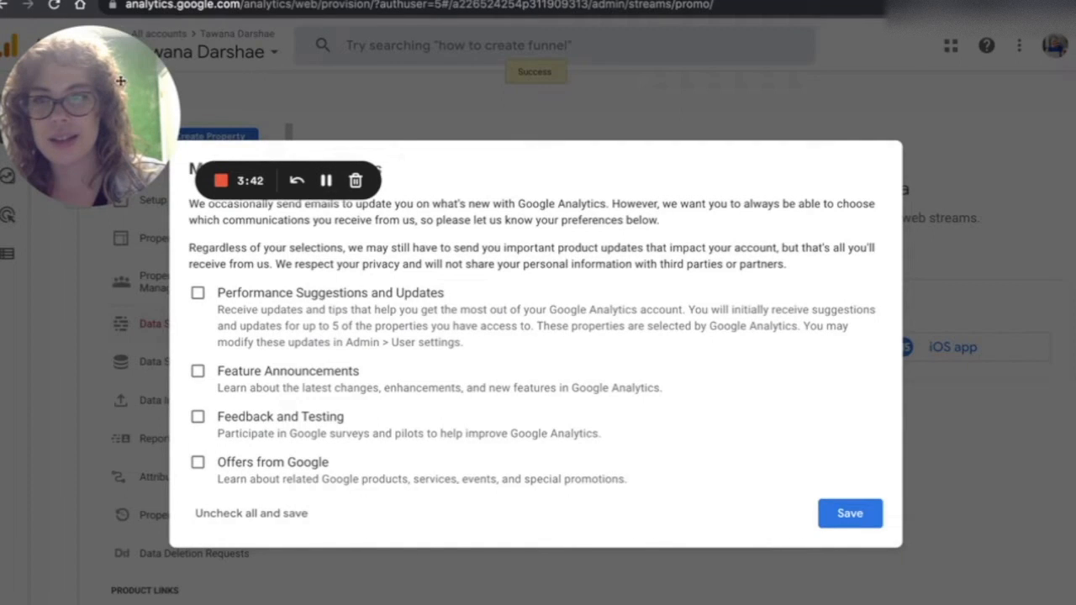
drag(113, 110, 103, 526)
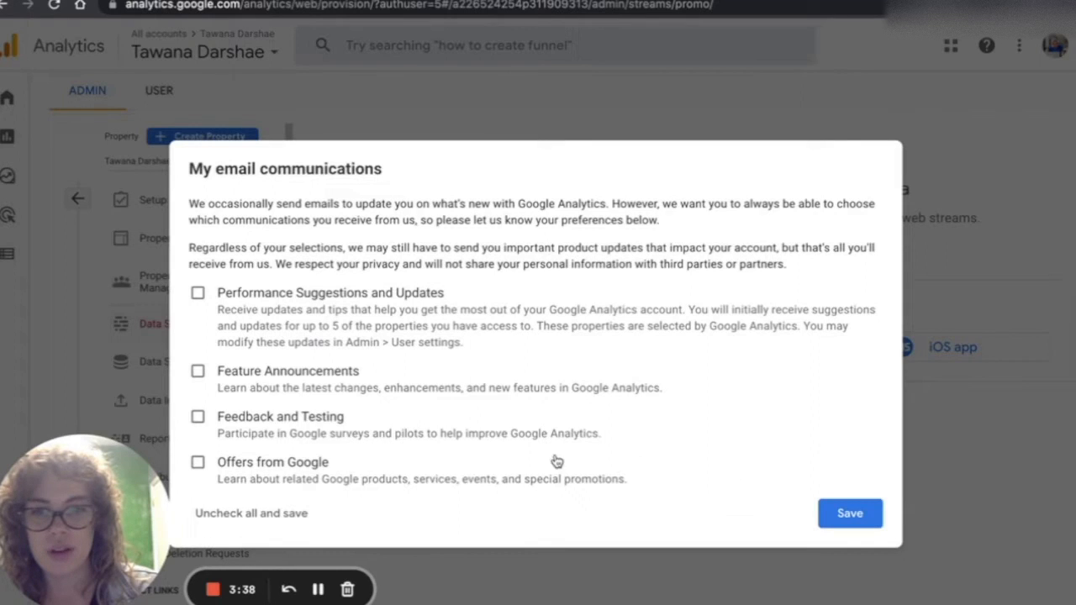
click(274, 521)
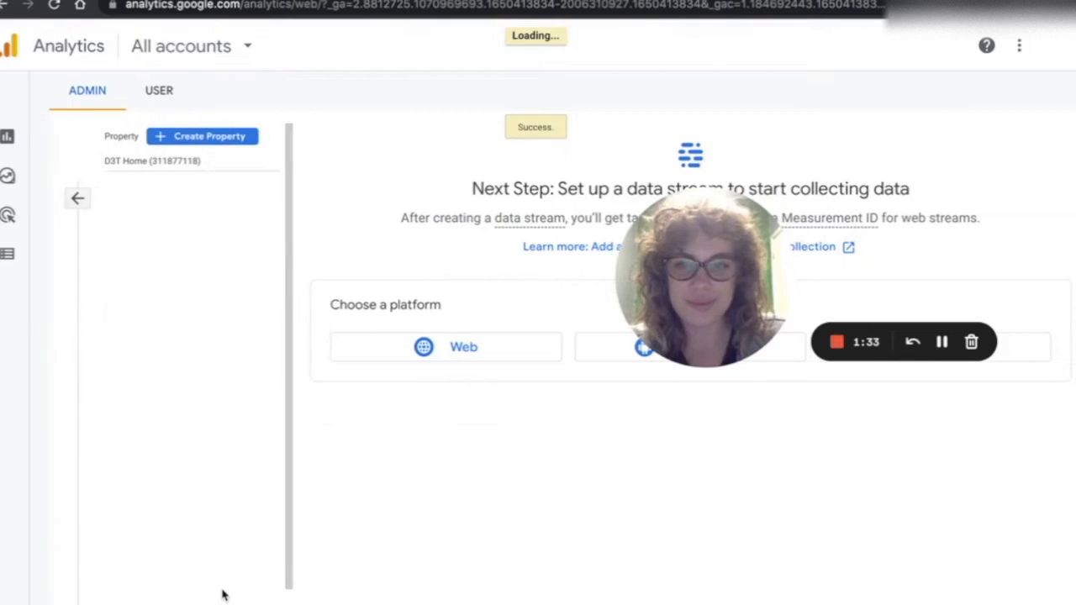
- Dismiss the Navigate to reports tip on the data stream setup page
drag(730, 255, 114, 437)
click(663, 397)
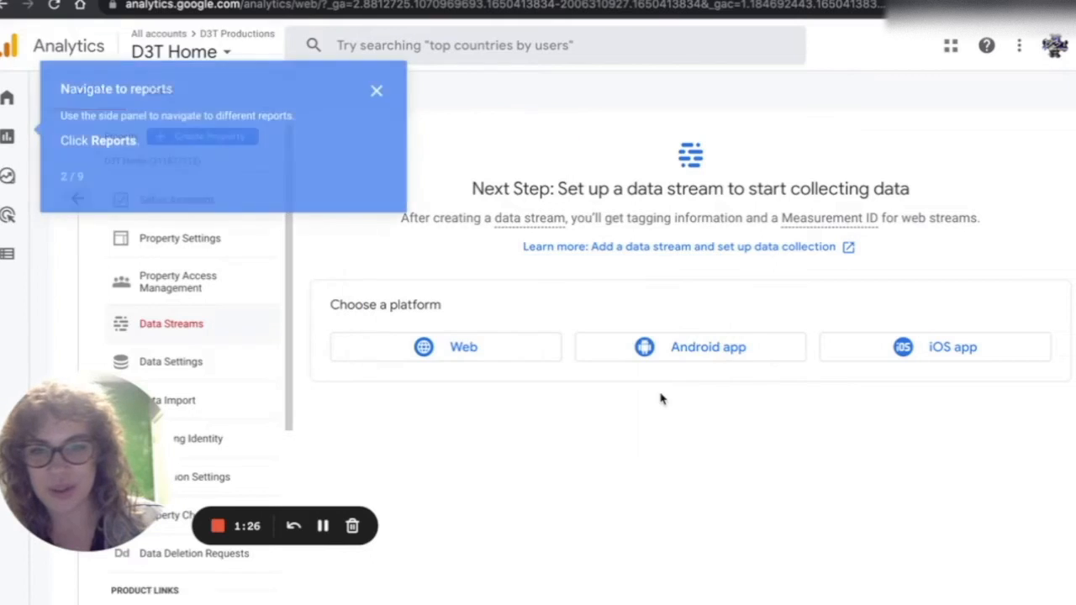
click(377, 93)
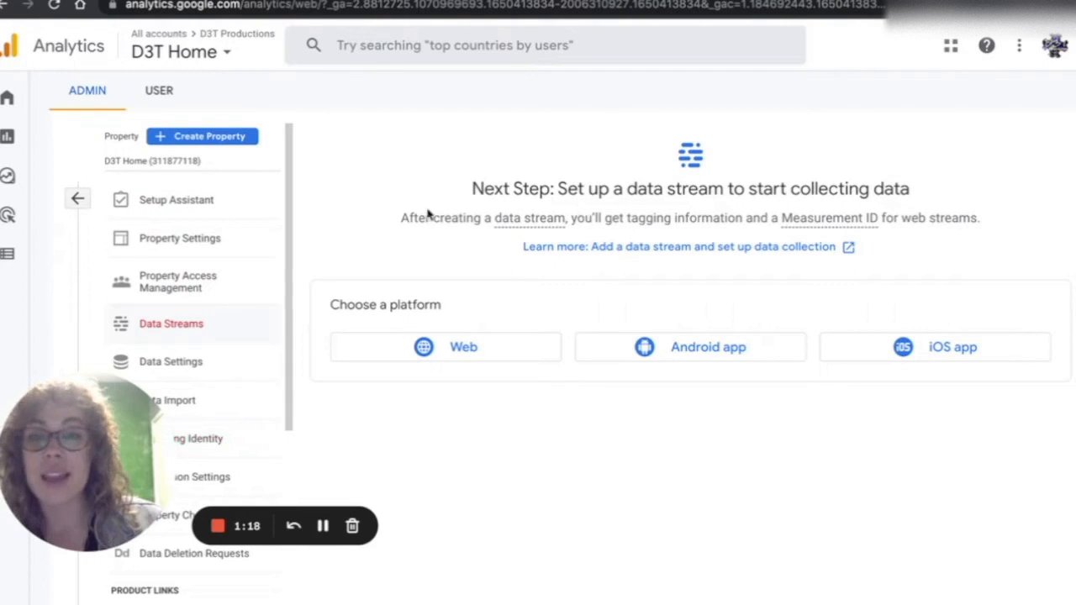
click(475, 353)
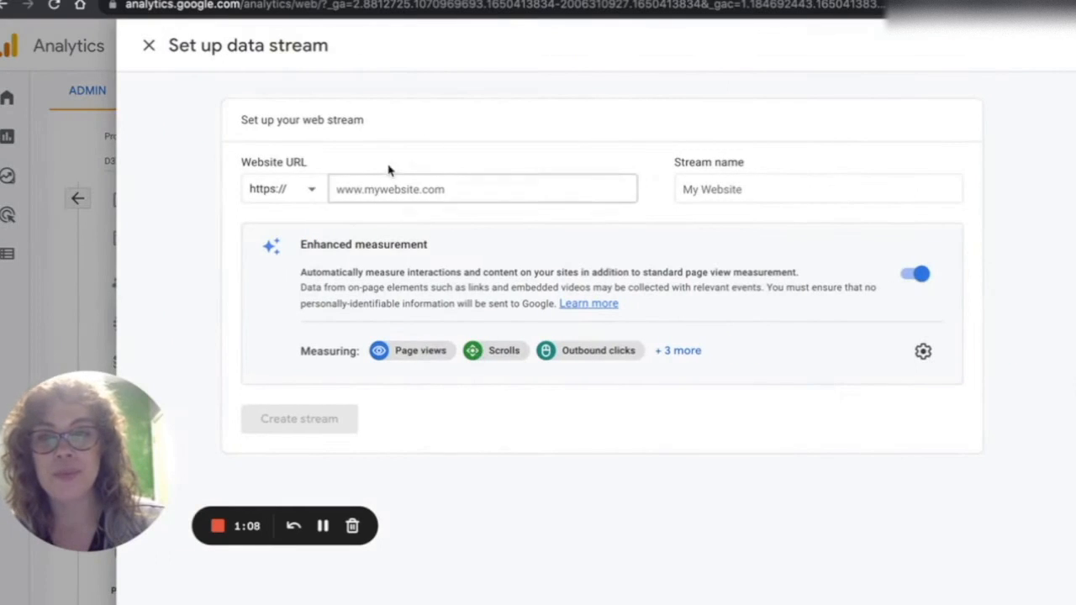
click(368, 181)
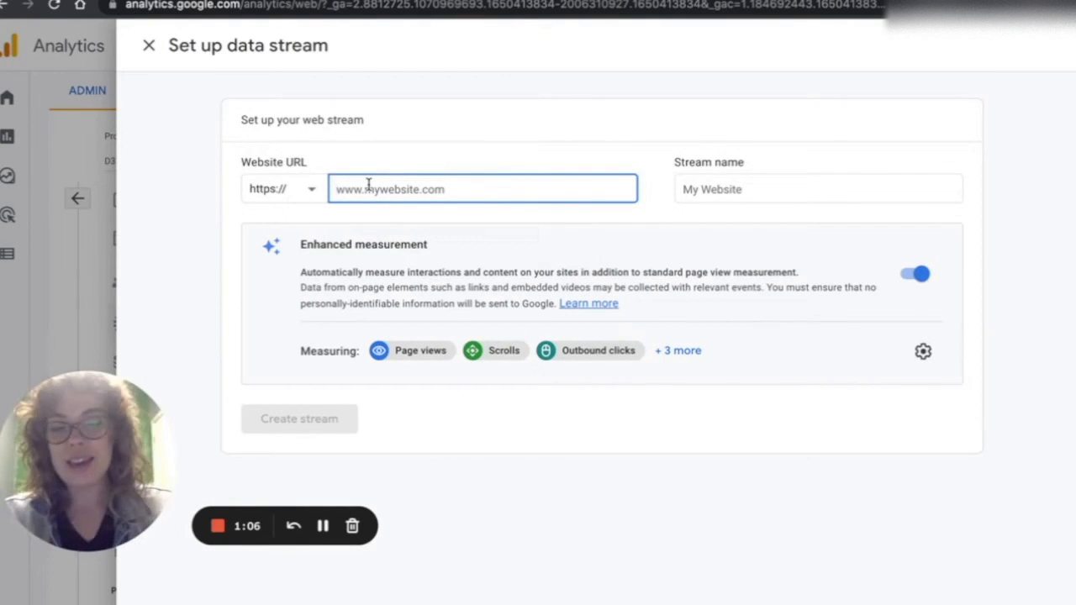
text(www.d3tproductions.com)
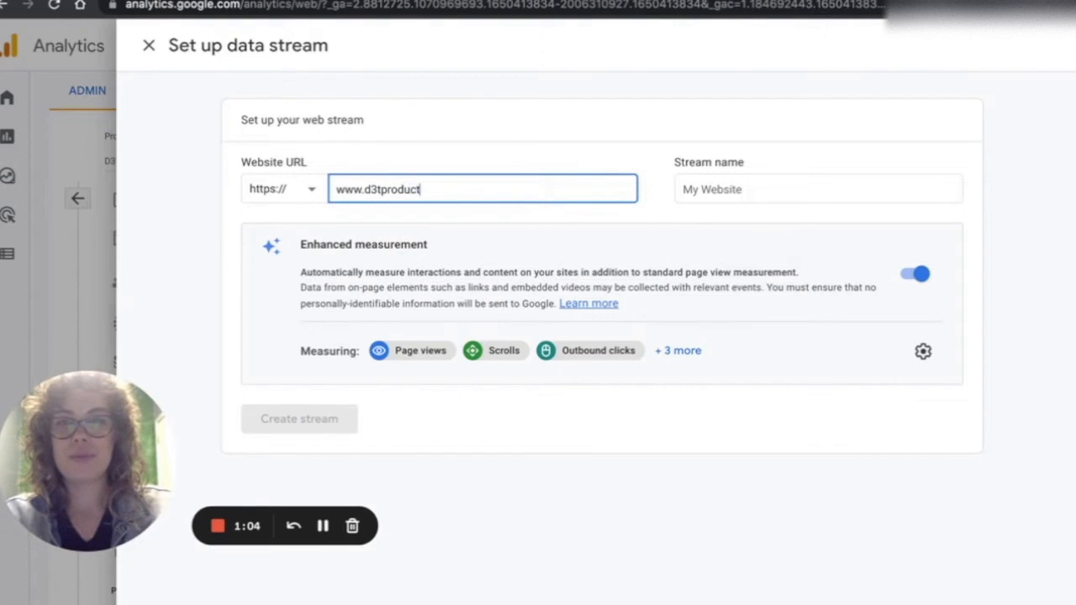
- Name the stream D3T Productions Hom, expand the measured events list, and create the stream
click(718, 195)
text(D3T Productions Hom)
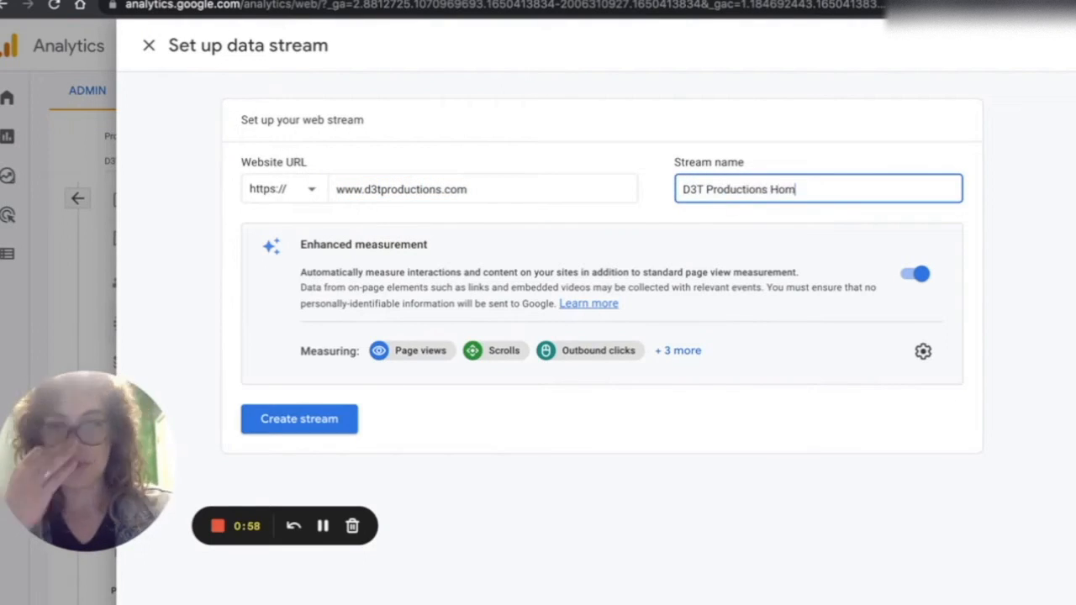
click(686, 351)
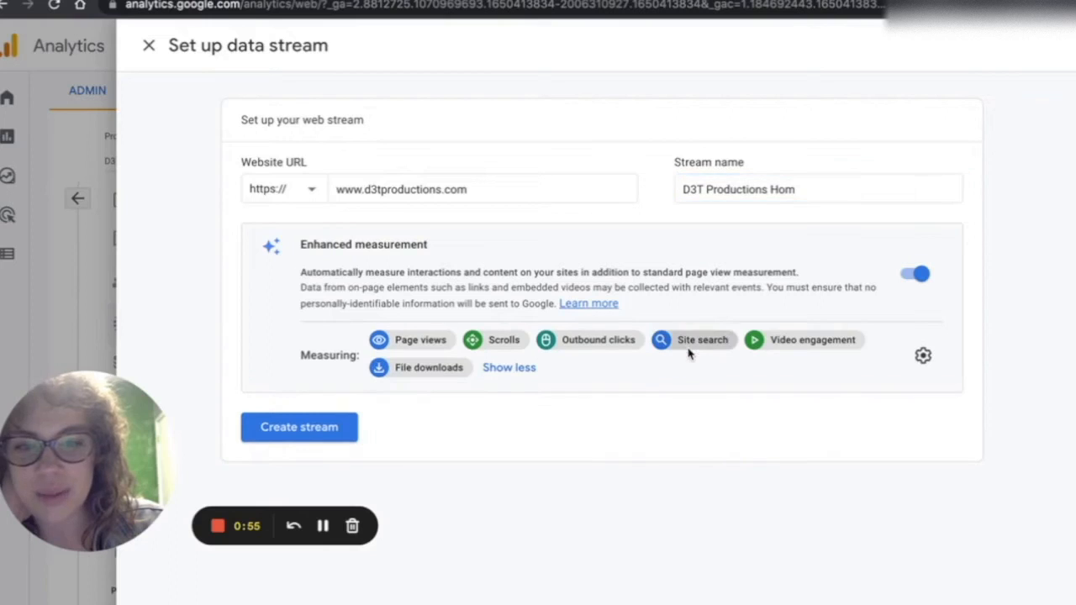
click(313, 428)
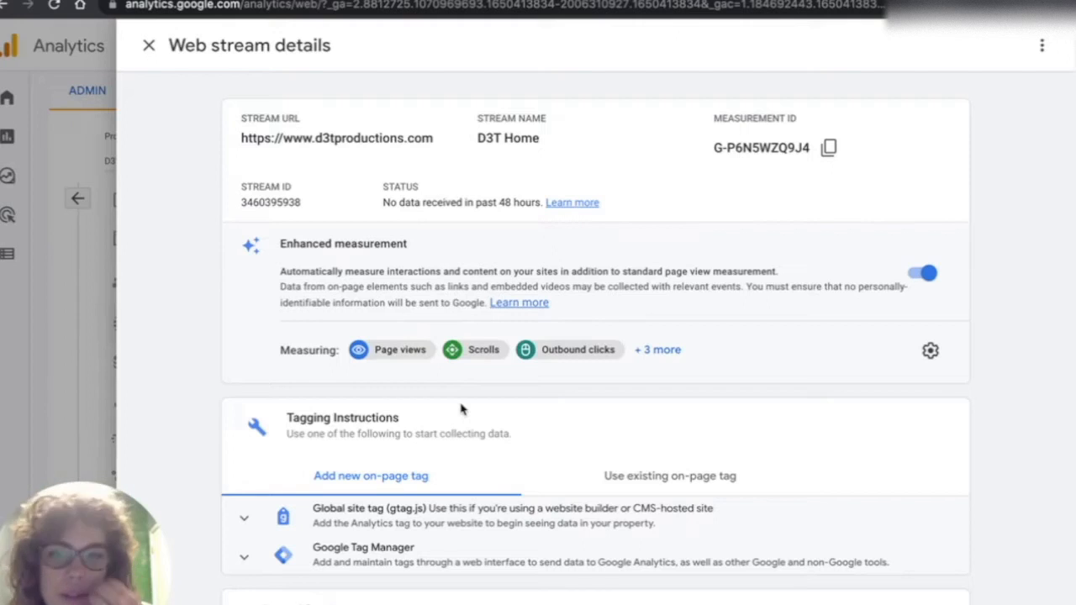
- Review the web stream details and expand the Global site tag (gtag.js) tagging instructions
scroll(600, 409, down, 3)
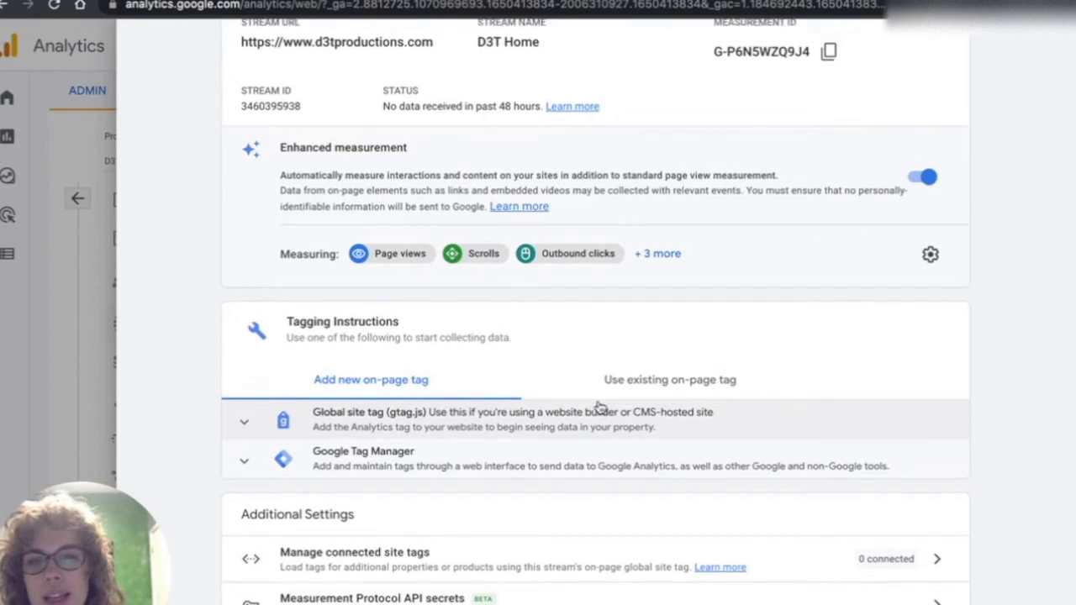
scroll(670, 249, up, 3)
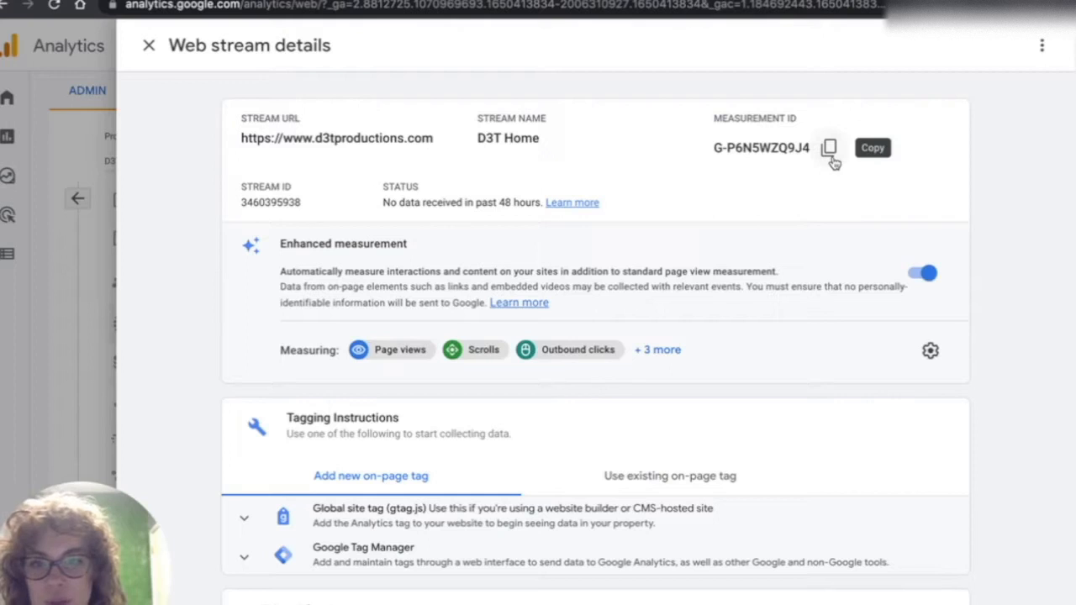
scroll(712, 331, down, 3)
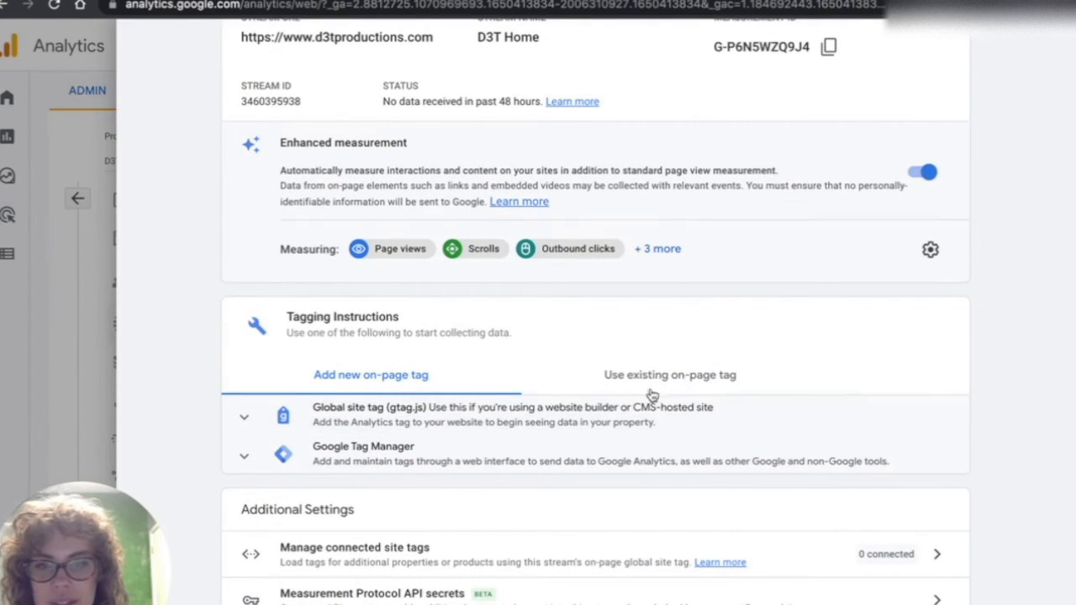
click(244, 418)
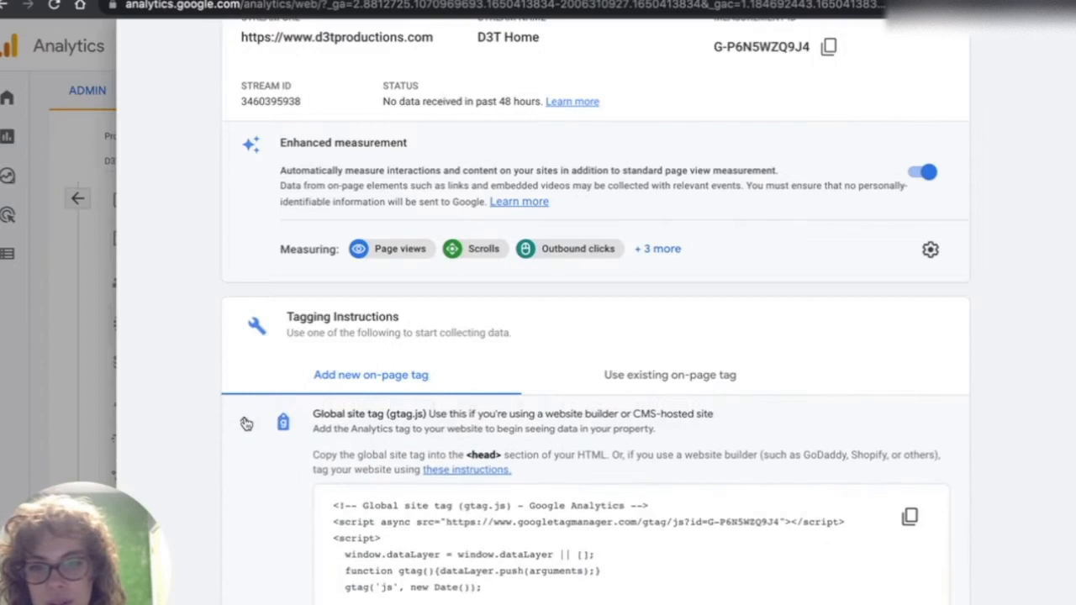
scroll(247, 454, down, 3)
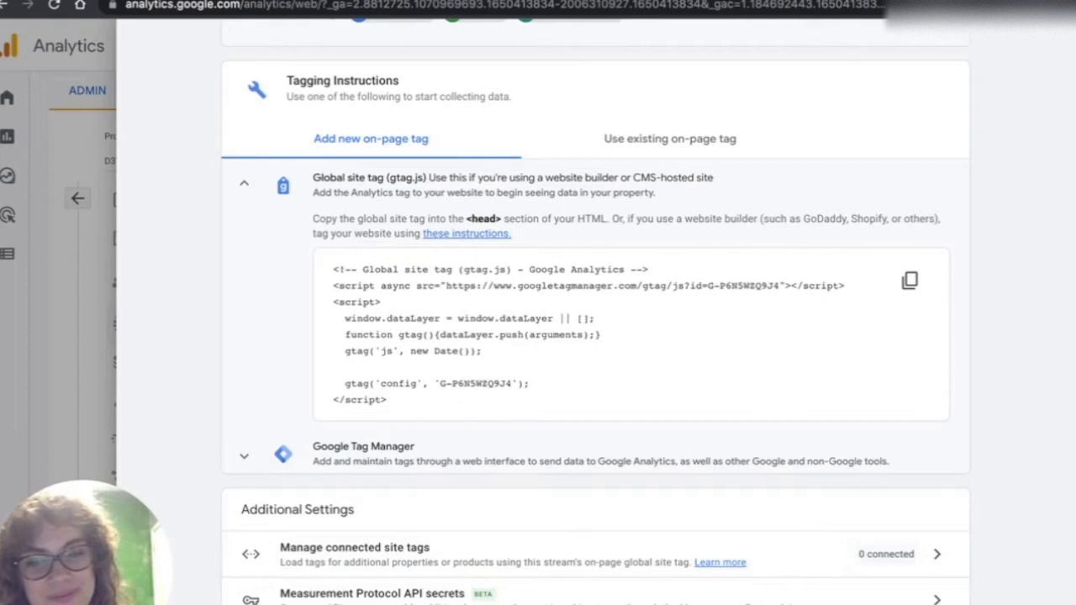
- Select the stream's measurement ID for copying and close the web stream details
click(316, 599)
click(318, 600)
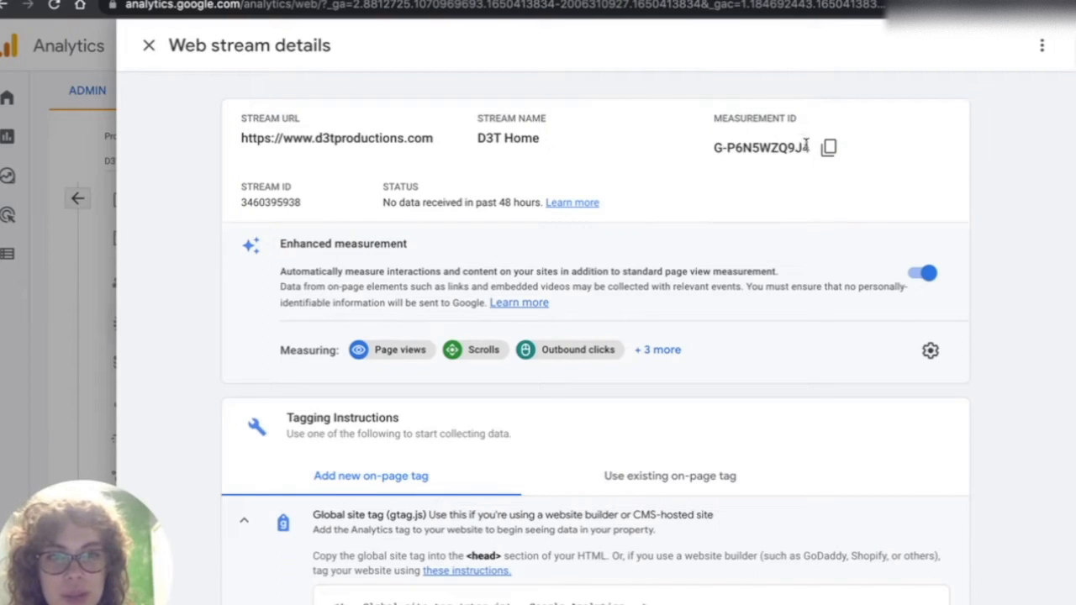
drag(808, 147, 708, 159)
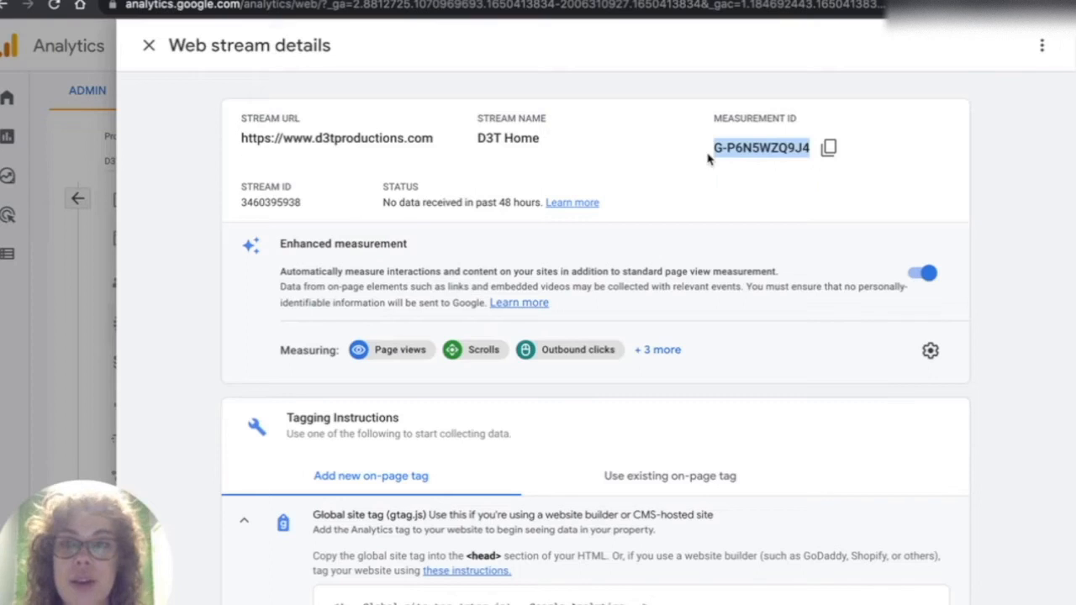
click(149, 44)
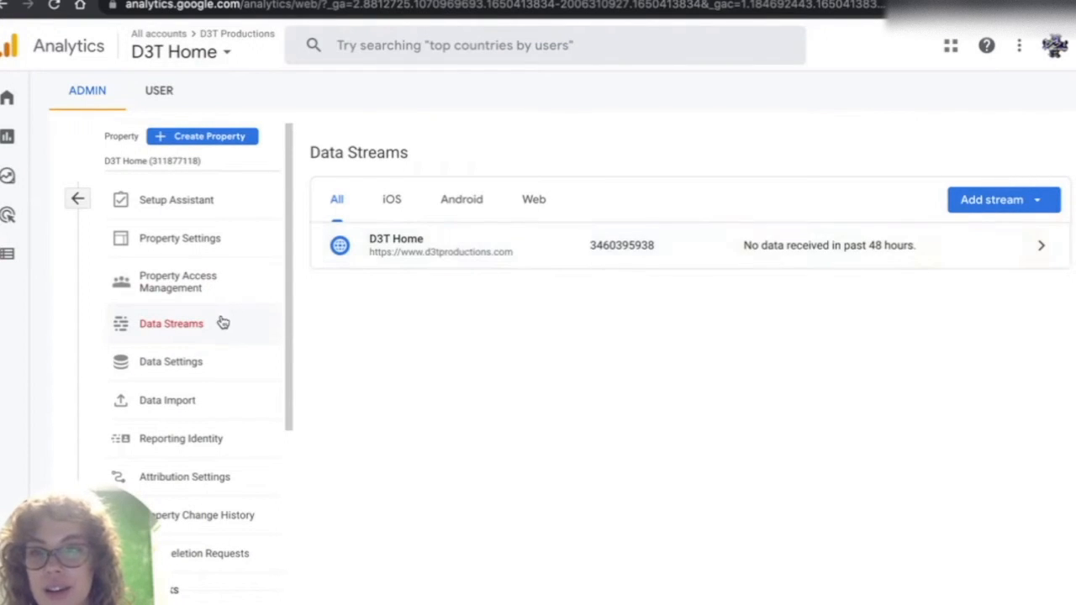
- Switch to the Squarespace site admin and open Settings > Advanced > External API Keys
click(413, 255)
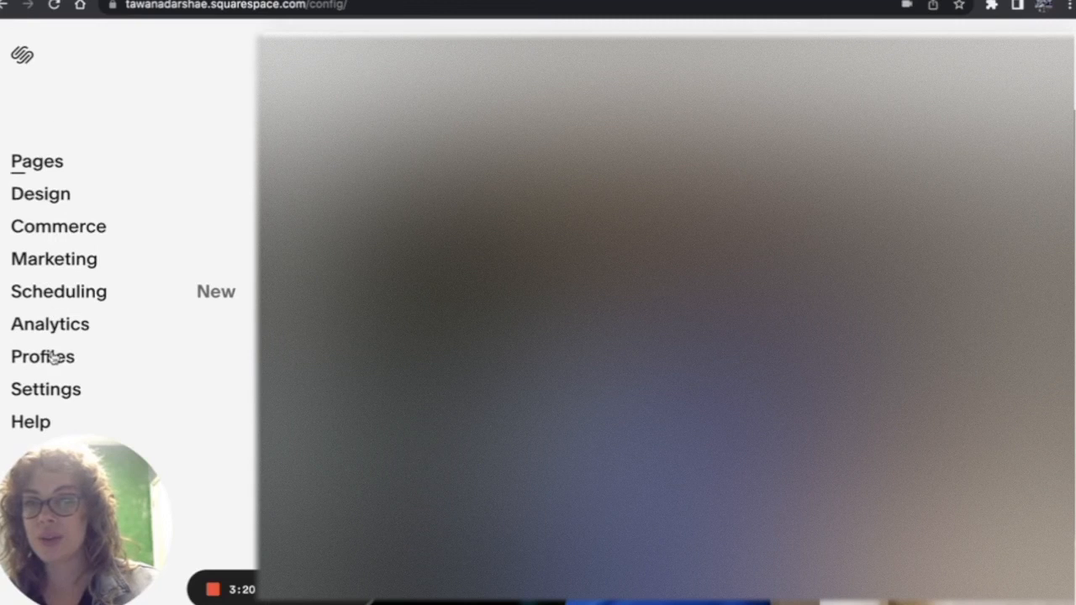
click(52, 392)
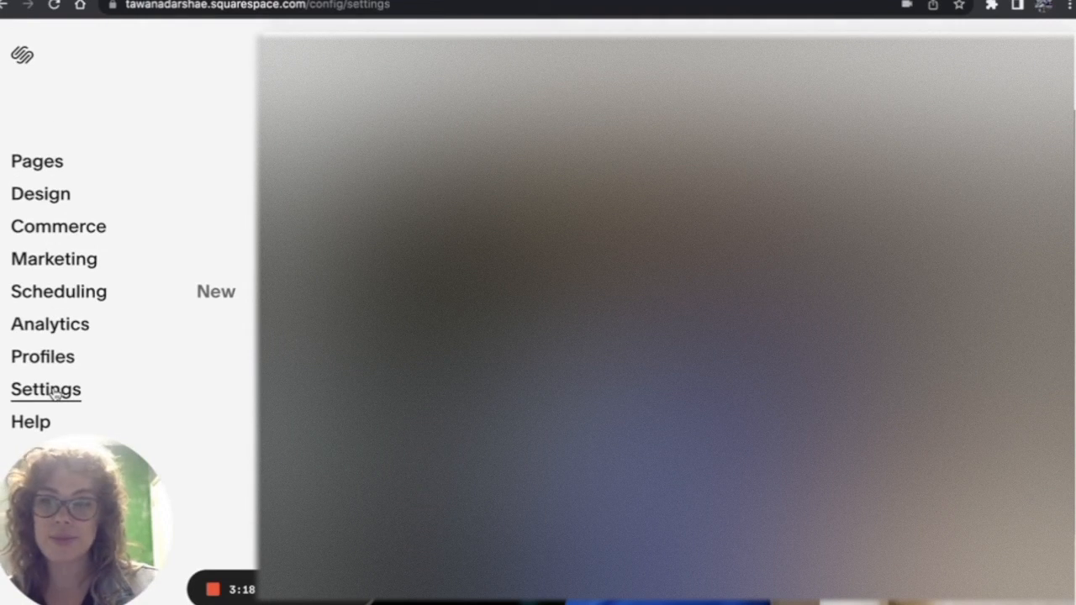
drag(63, 457, 66, 176)
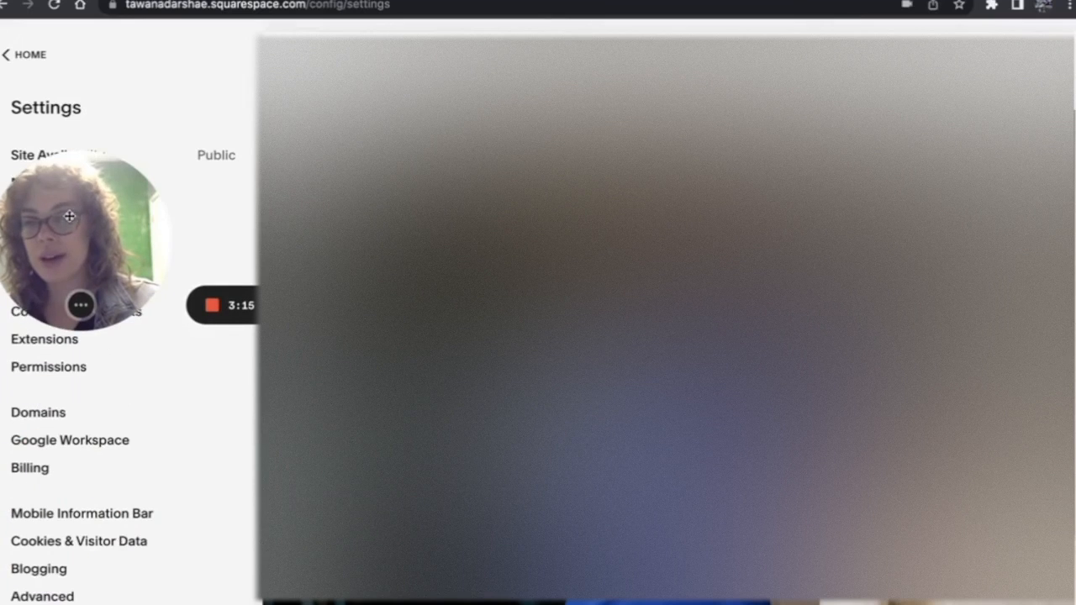
click(46, 596)
drag(74, 401, 75, 521)
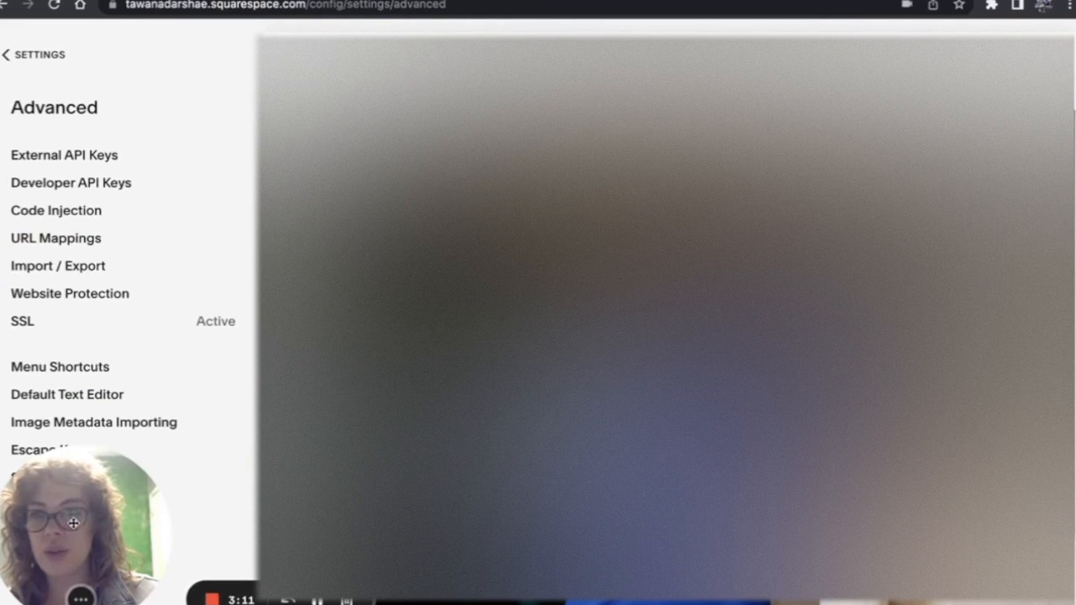
click(75, 157)
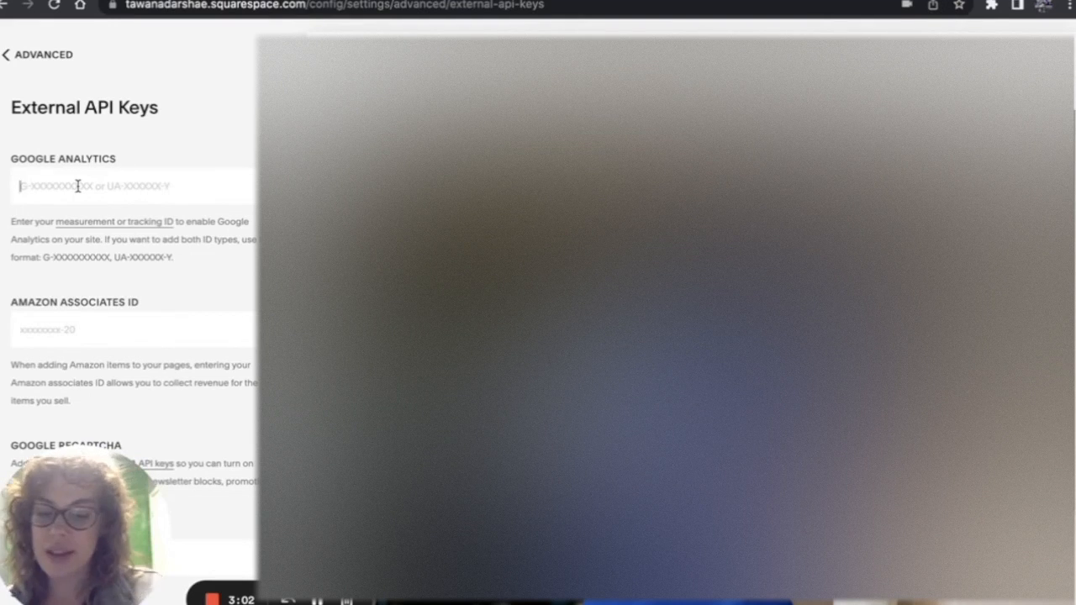
- Paste the measurement ID into the Google Analytics field, save it, and return to the Analytics tab
text(G-8FM5ZBBM0Q)
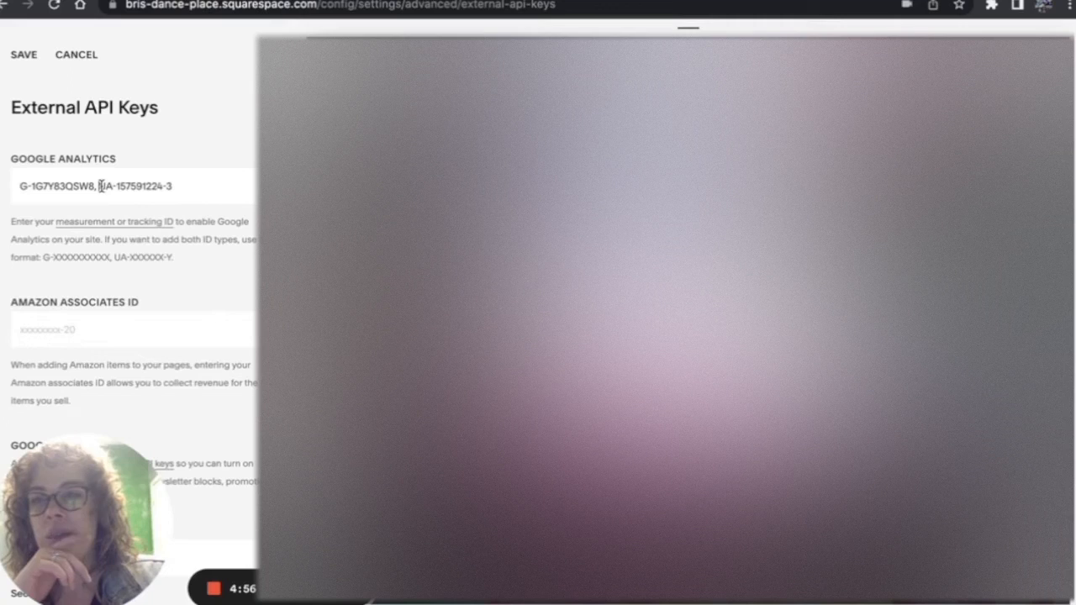
click(100, 186)
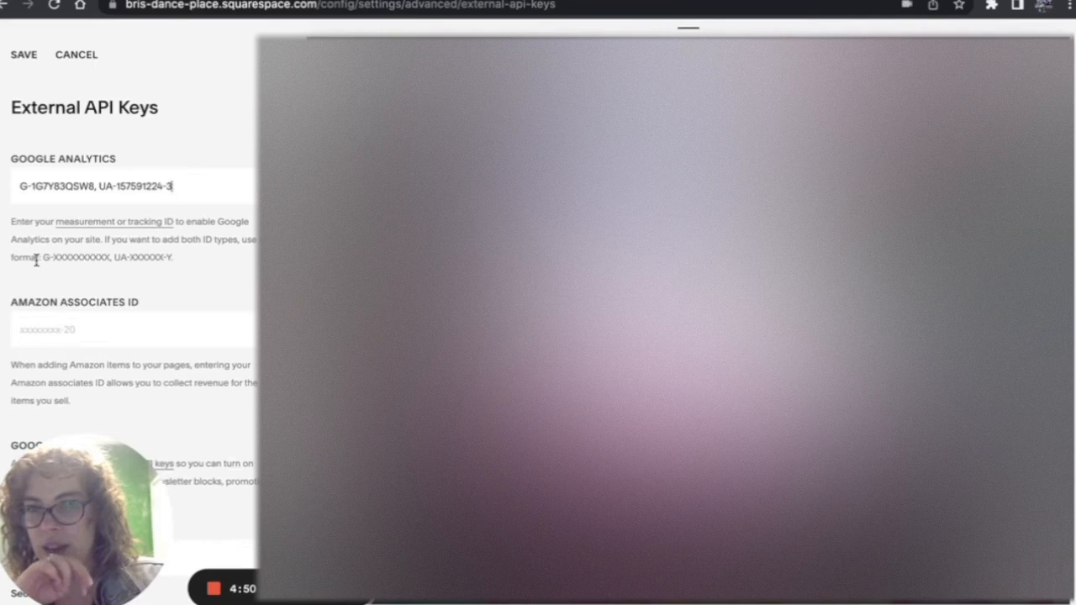
drag(43, 258, 170, 260)
click(190, 269)
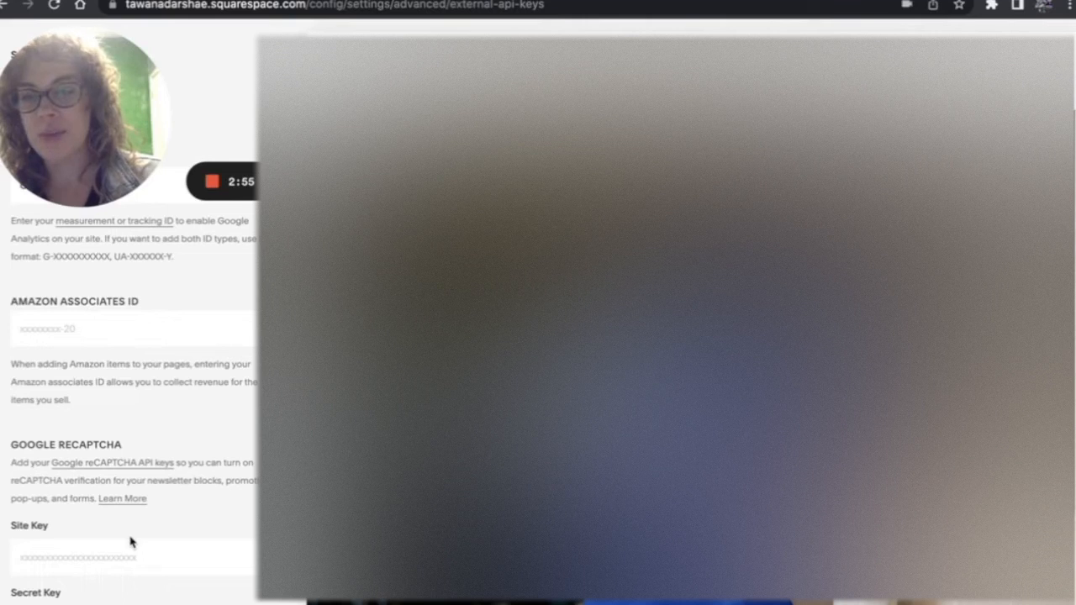
drag(73, 110, 121, 457)
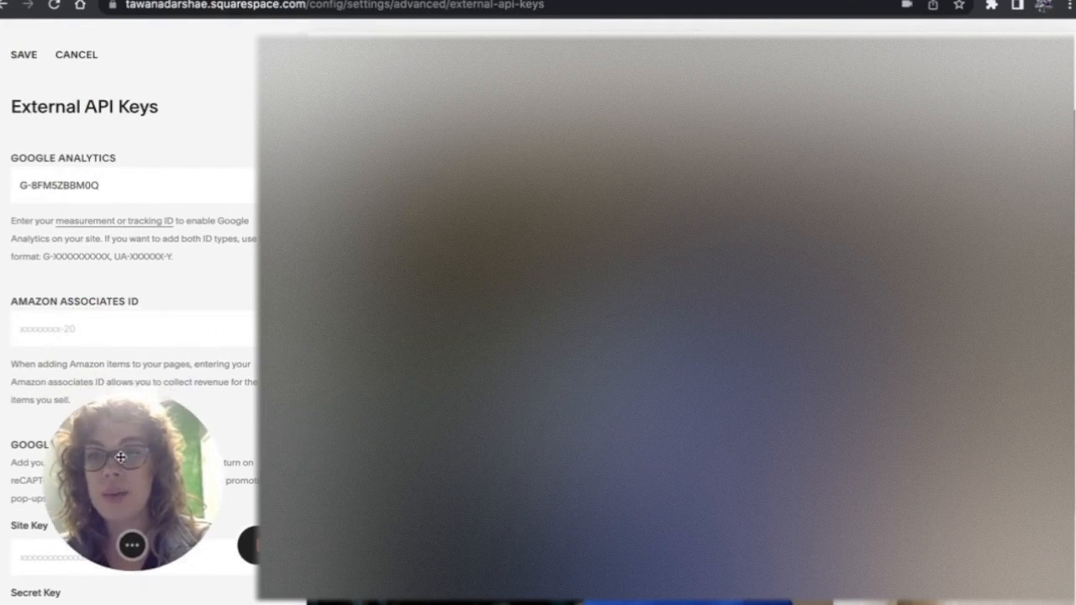
click(24, 55)
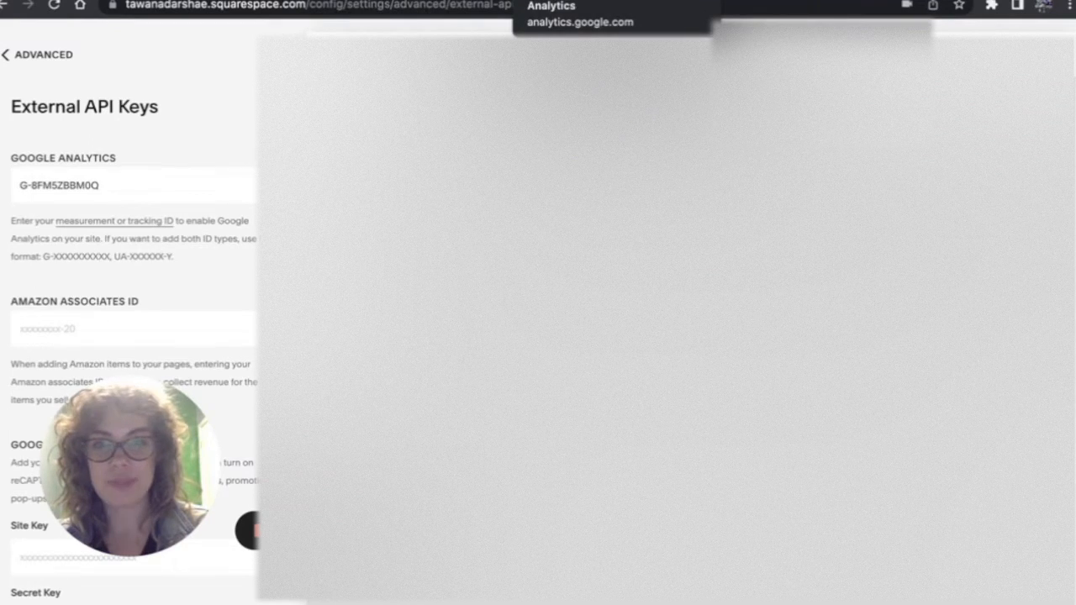
click(580, 0)
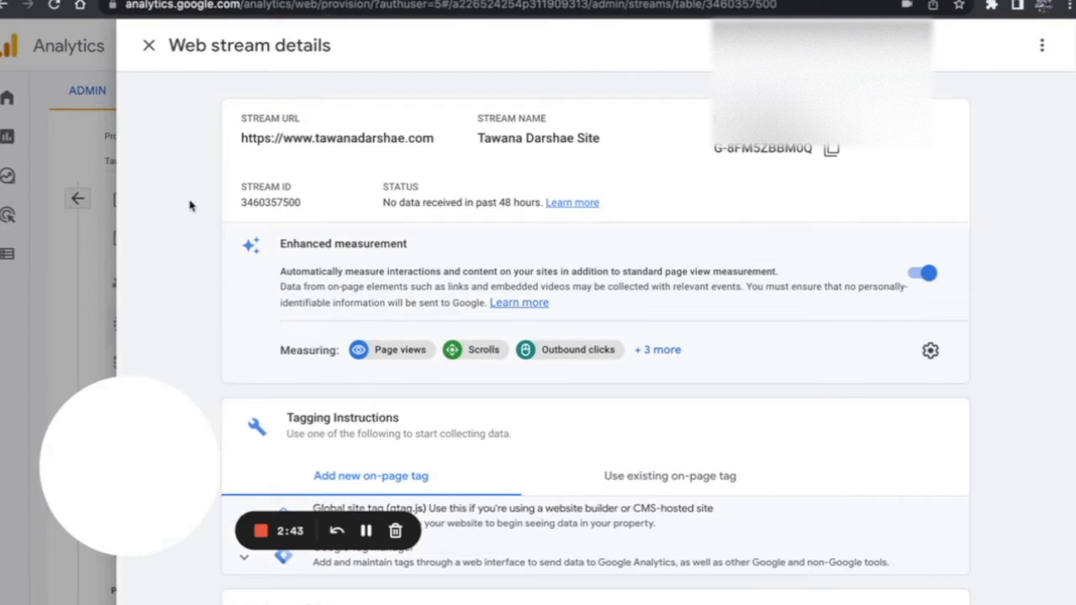
- Reopen the web stream details and expand the Global site tag (gtag.js) tagging instructions again
click(148, 46)
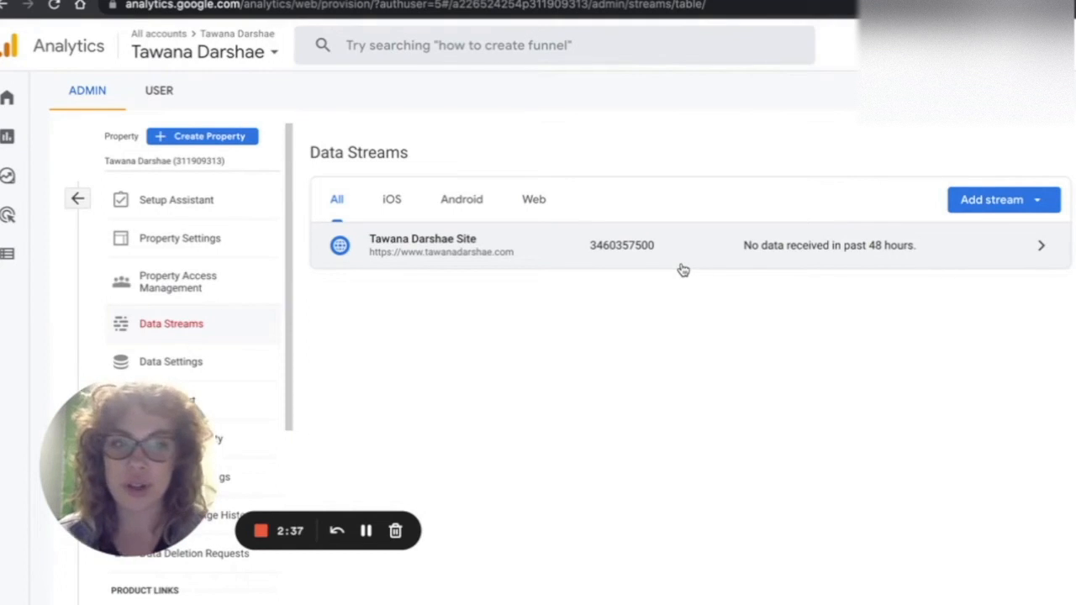
click(887, 258)
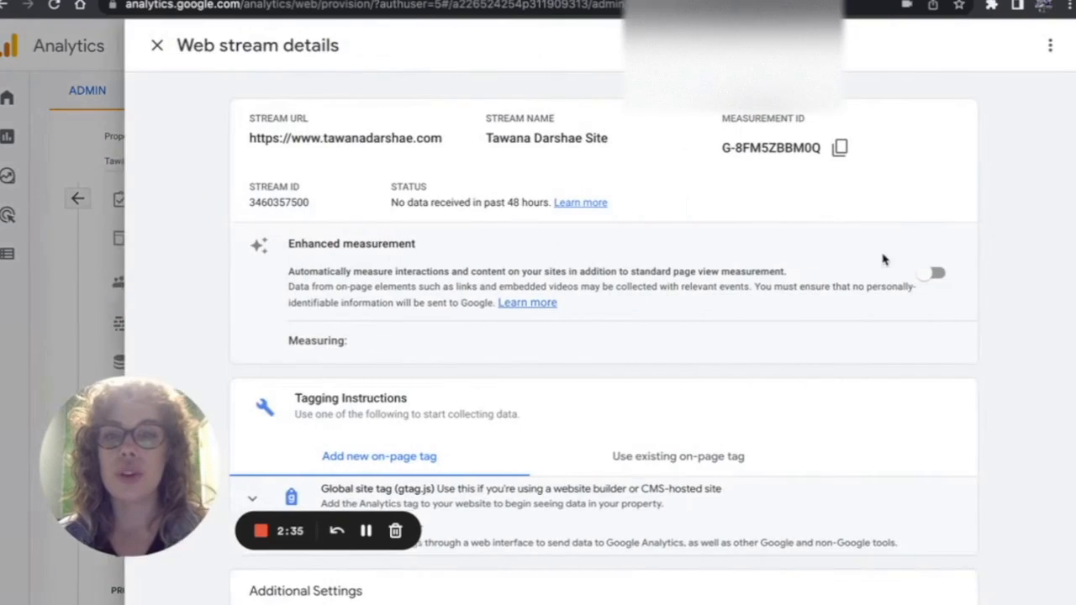
scroll(580, 269, down, 3)
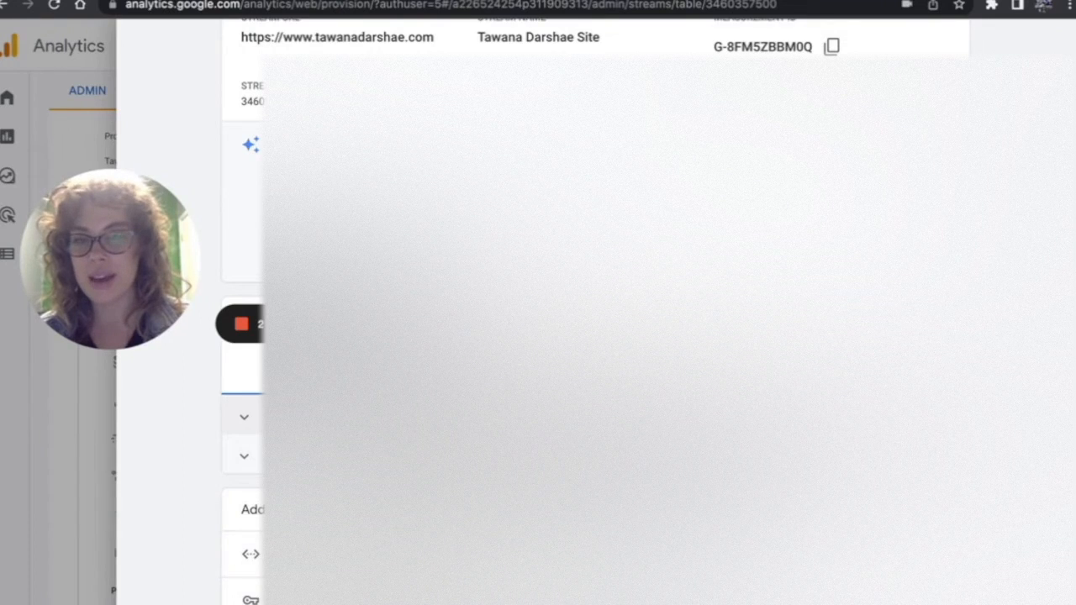
click(403, 417)
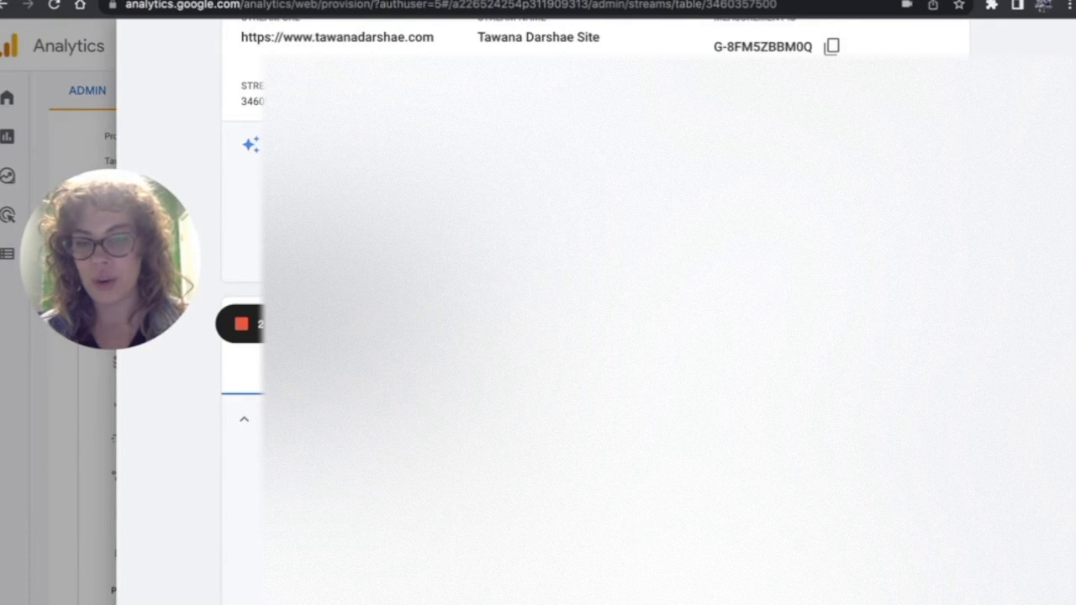
scroll(404, 418, down, 1)
scroll(595, 311, up, 1)
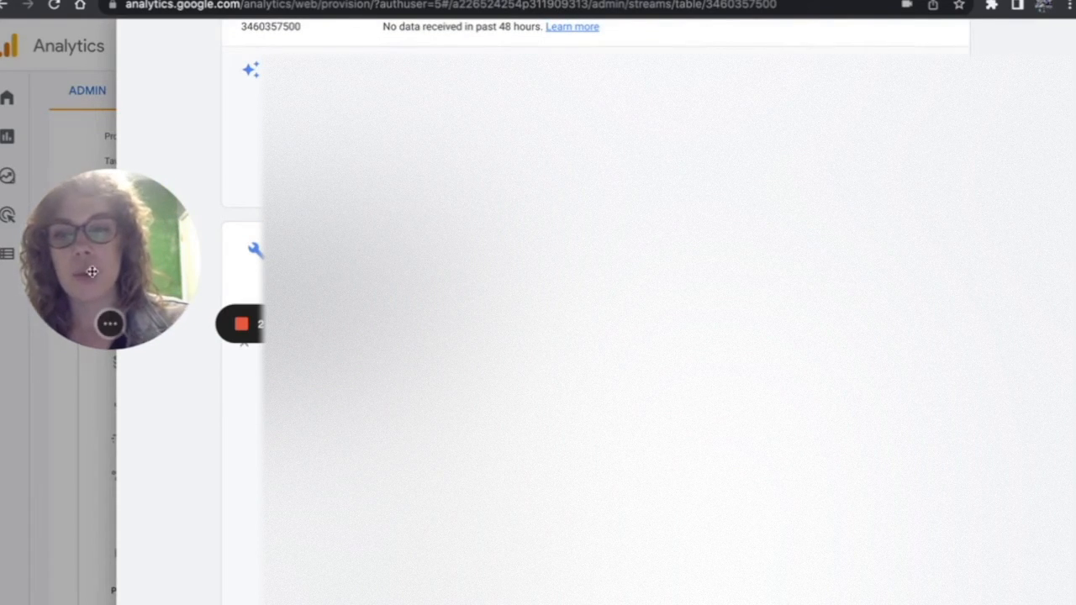
drag(80, 258, 51, 499)
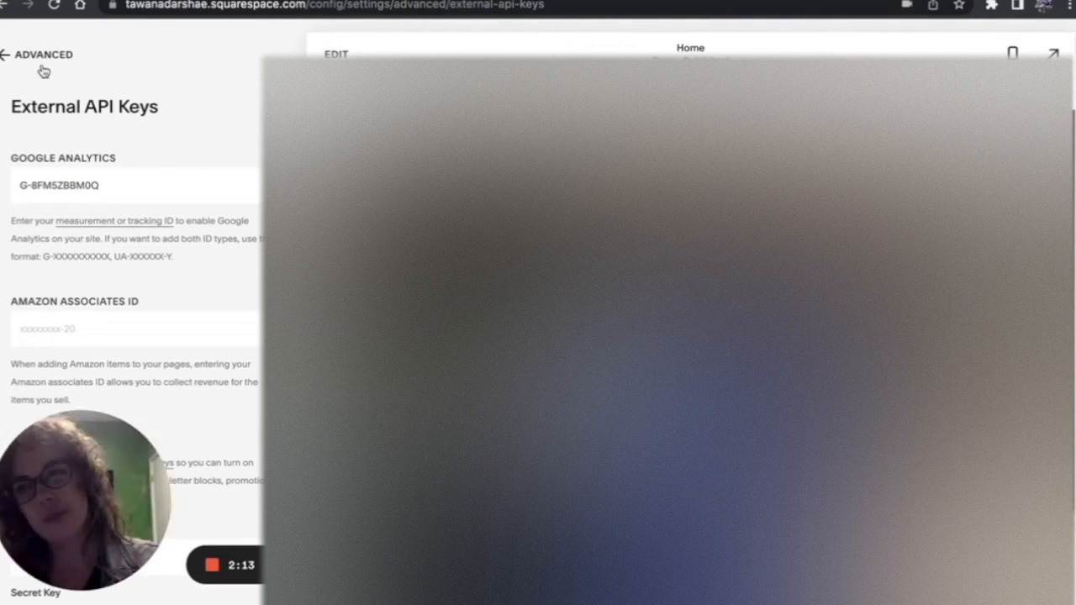
- Go back to the Squarespace advanced settings and open Code Injection
click(43, 72)
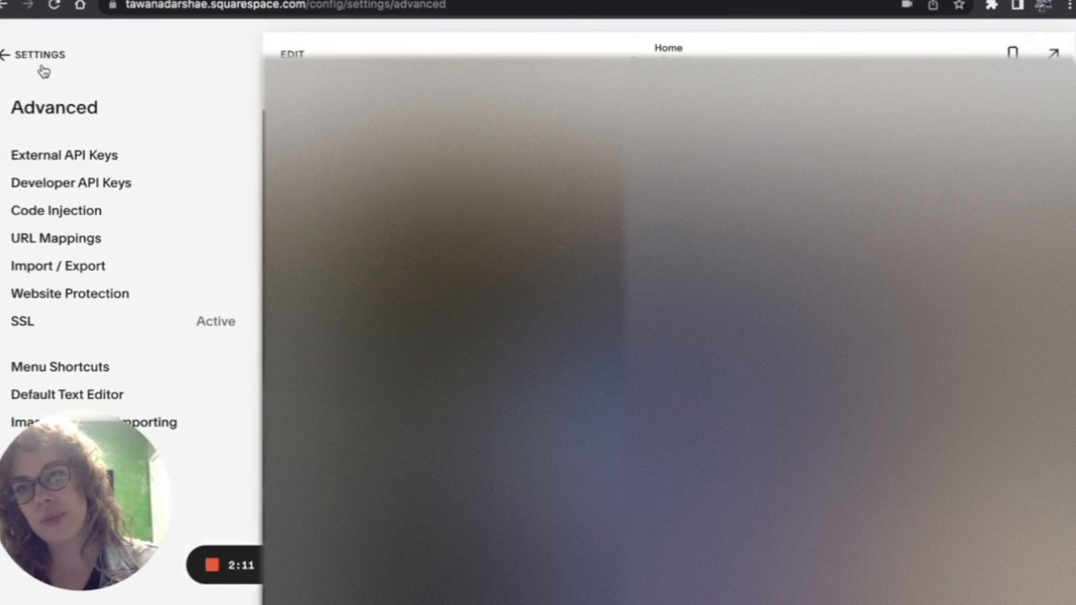
click(73, 211)
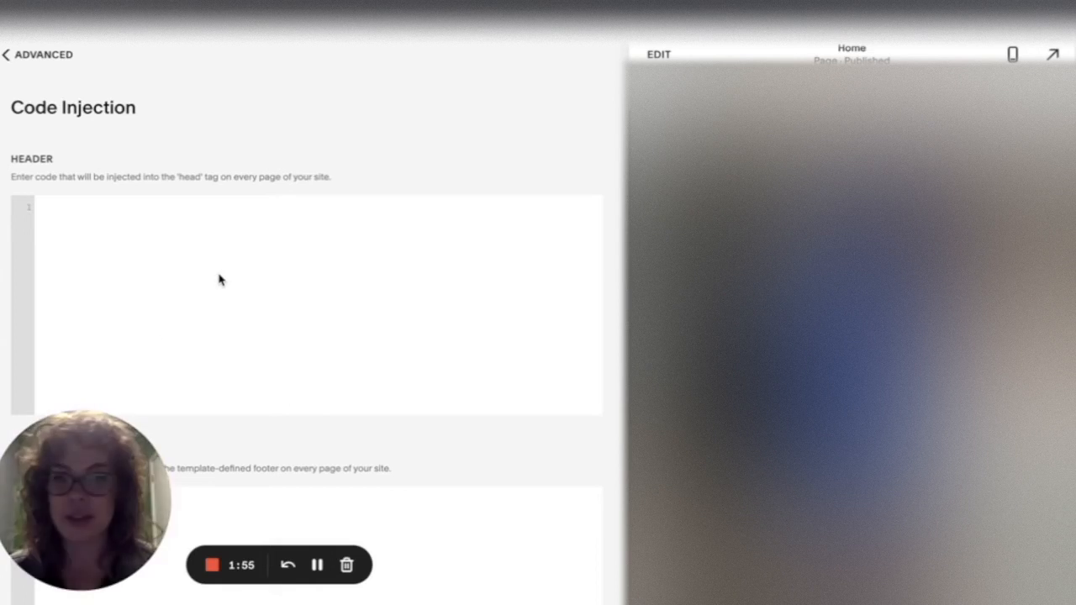
click(318, 565)
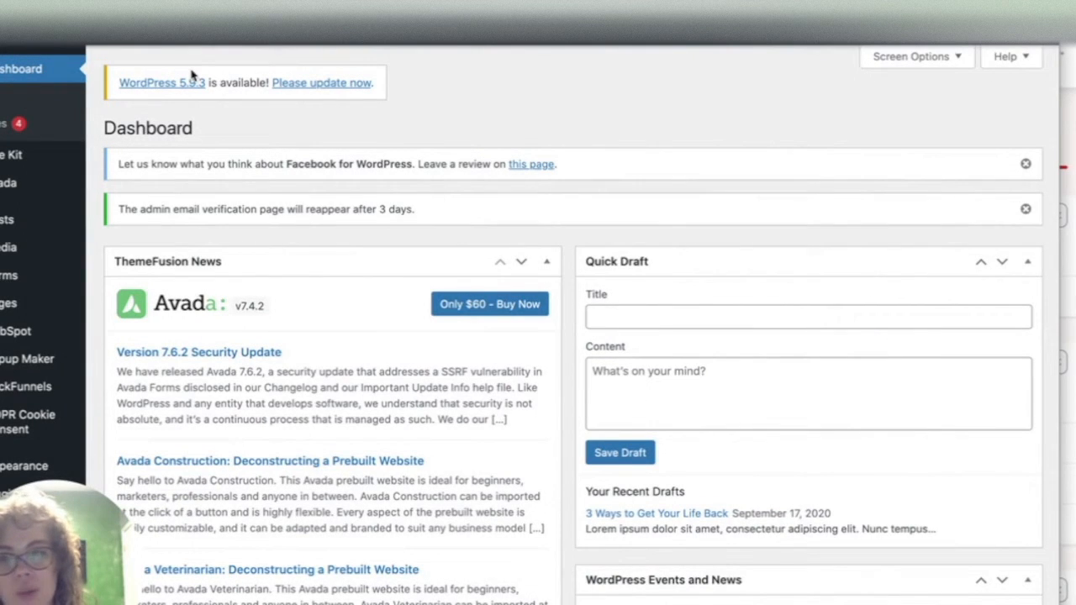
- Open the Site Kit dashboard in the WordPress admin and dismiss its tour tips and survey
mouse_move(7, 160)
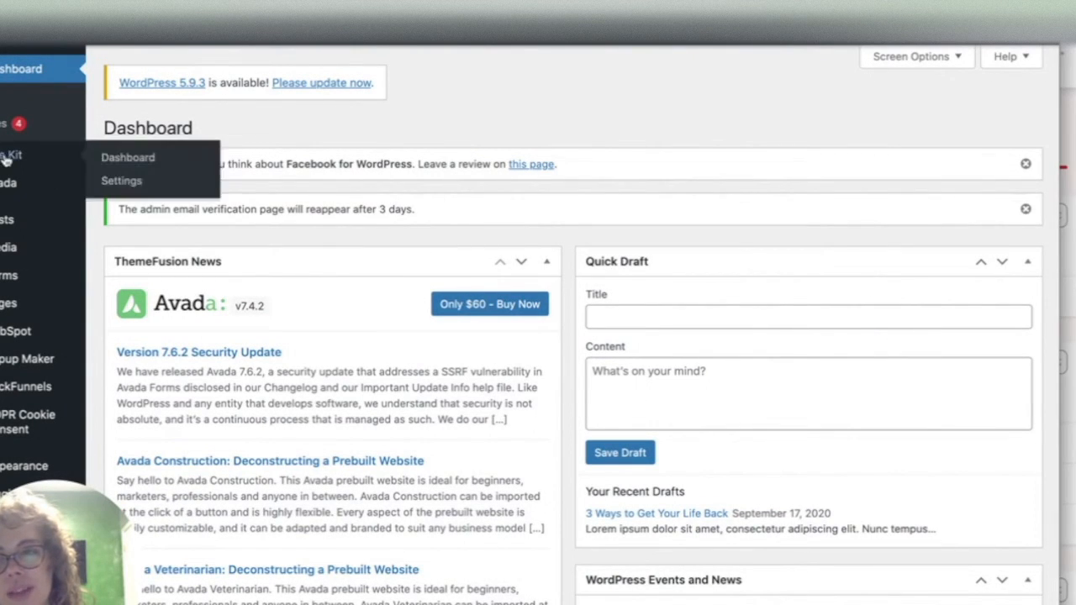
click(7, 158)
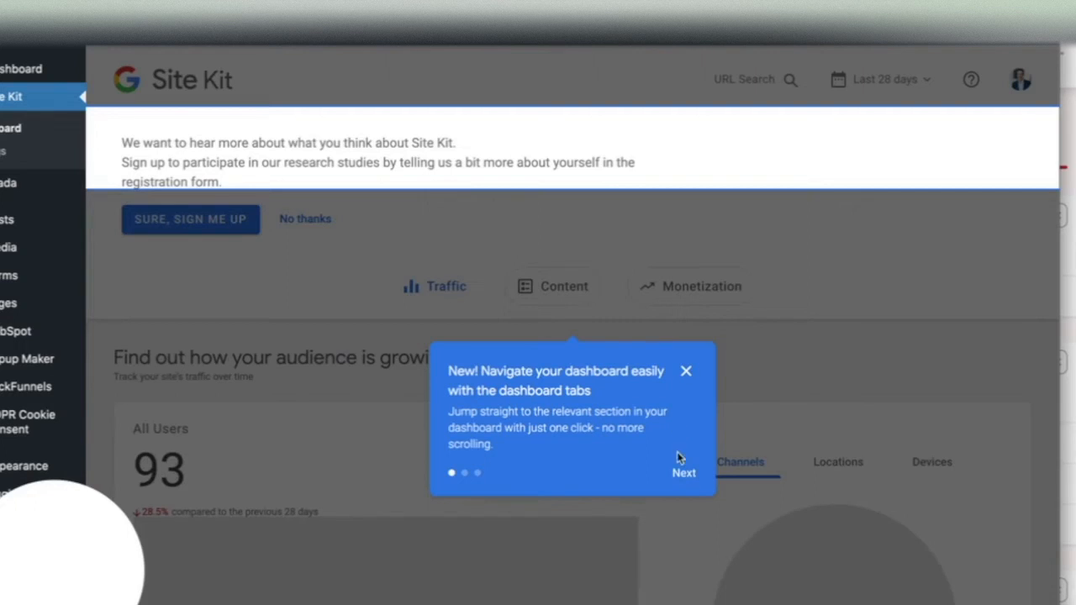
click(682, 472)
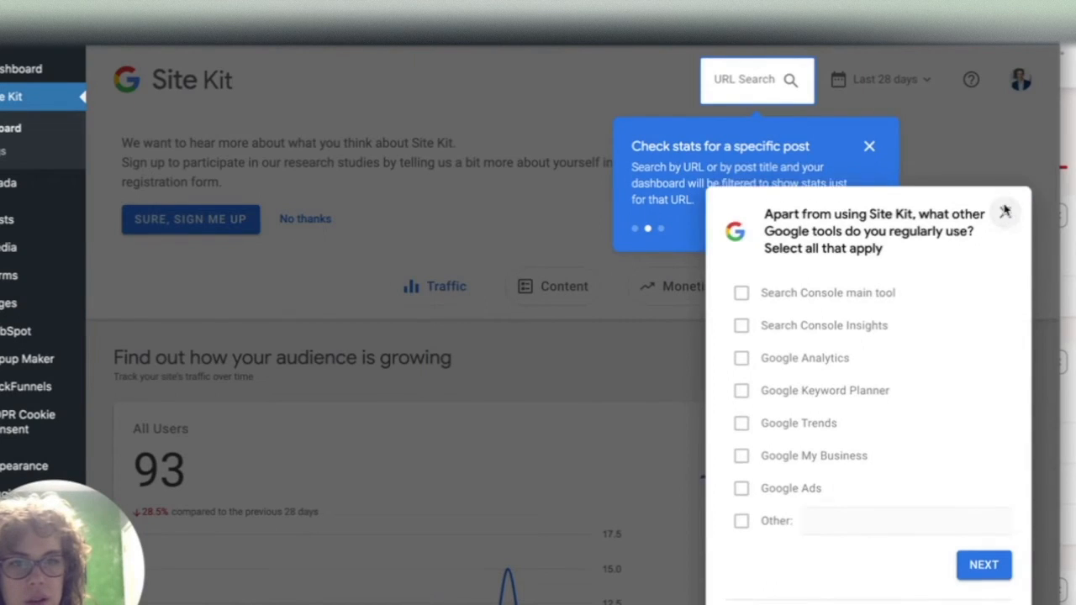
click(1004, 212)
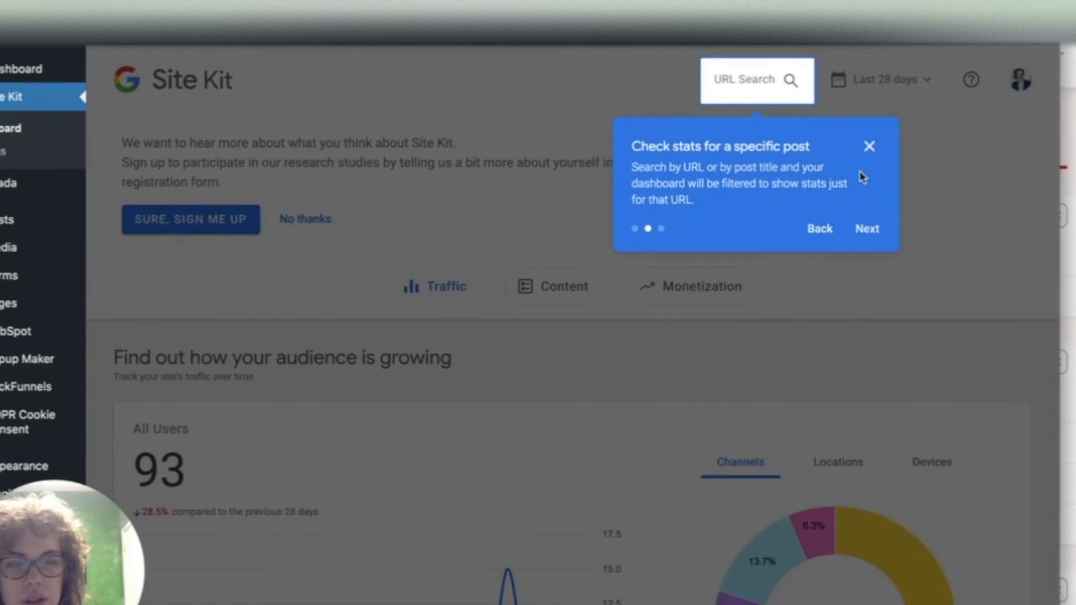
click(827, 230)
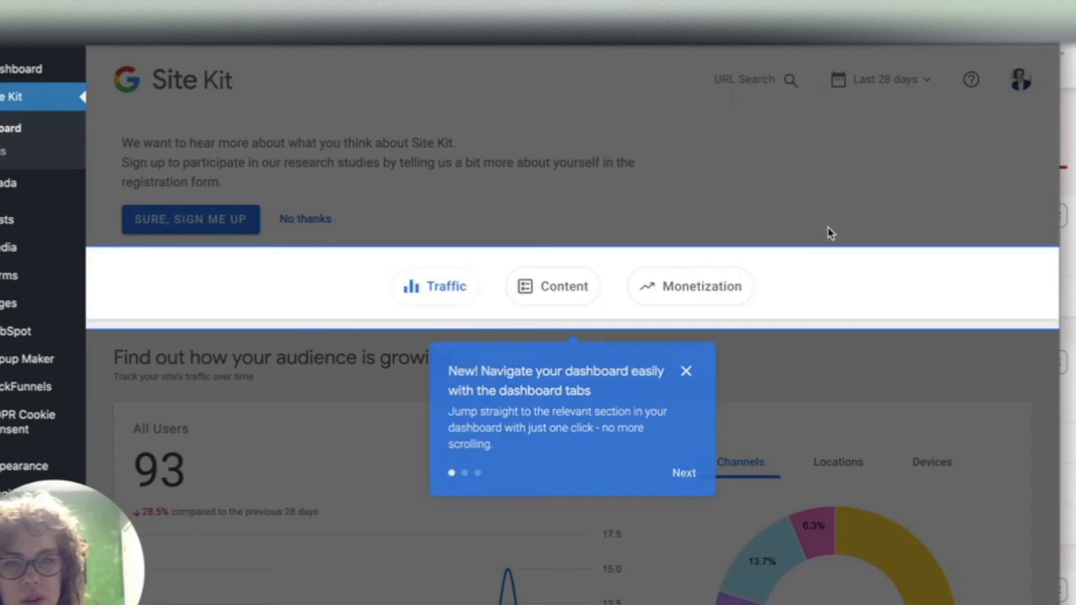
click(686, 372)
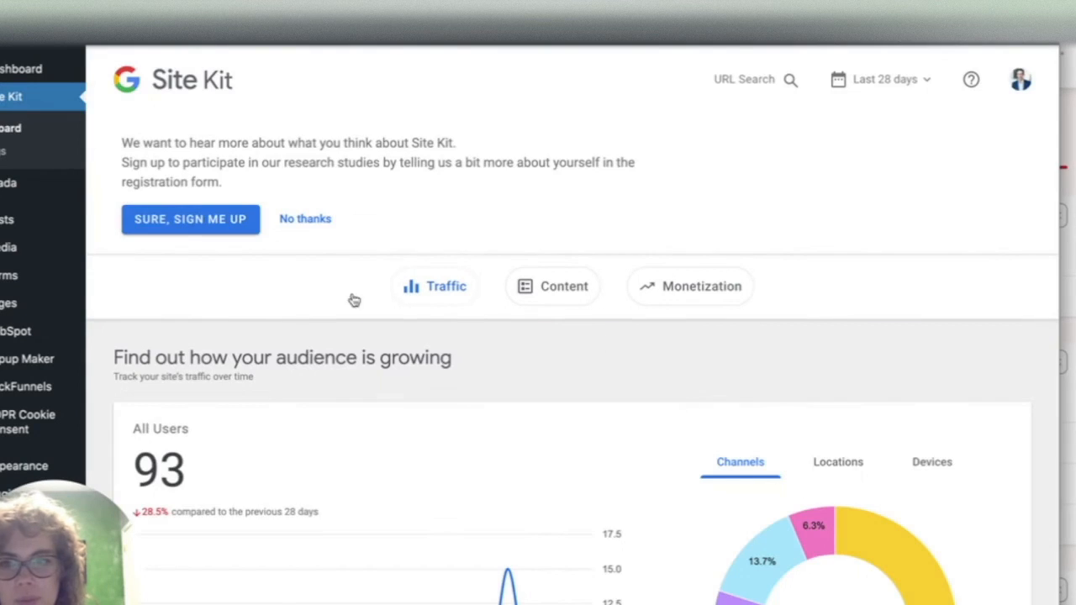
- Scroll through the Site Kit traffic and content reports
scroll(288, 305, down, 1)
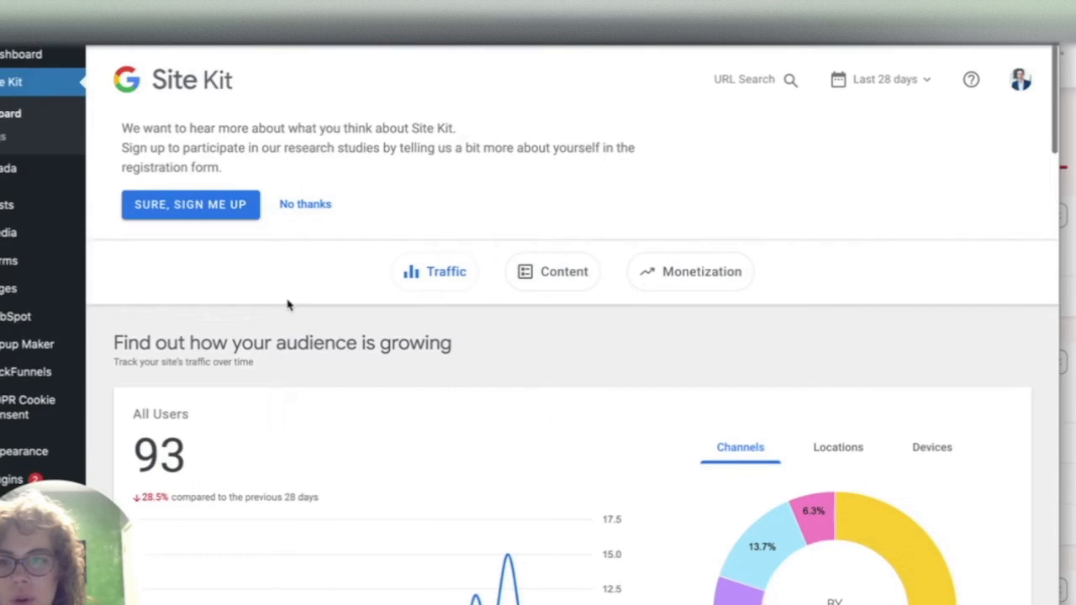
scroll(287, 306, down, 5)
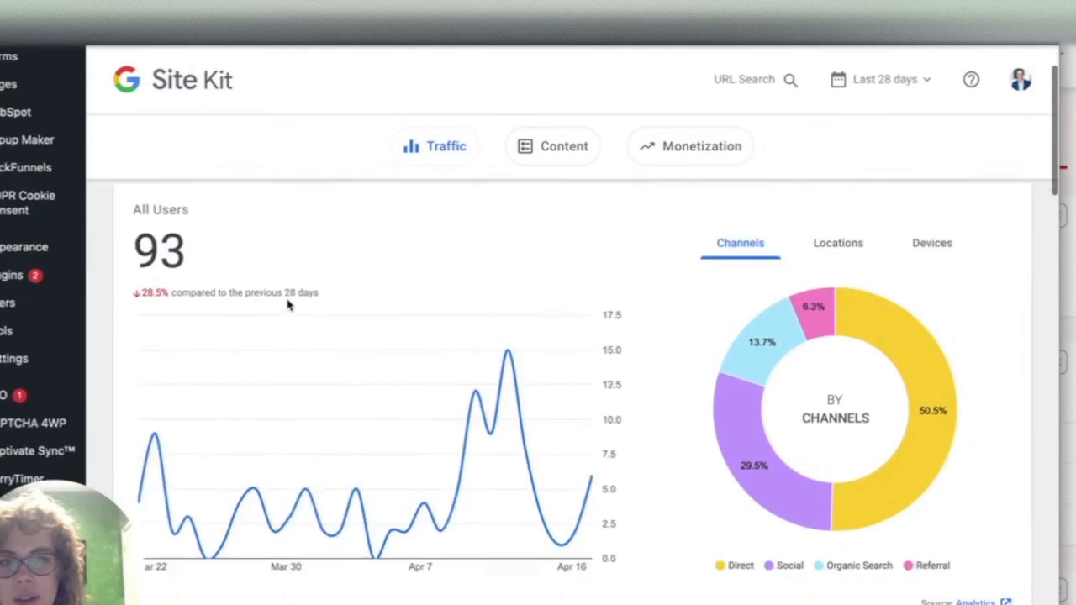
scroll(288, 306, down, 12)
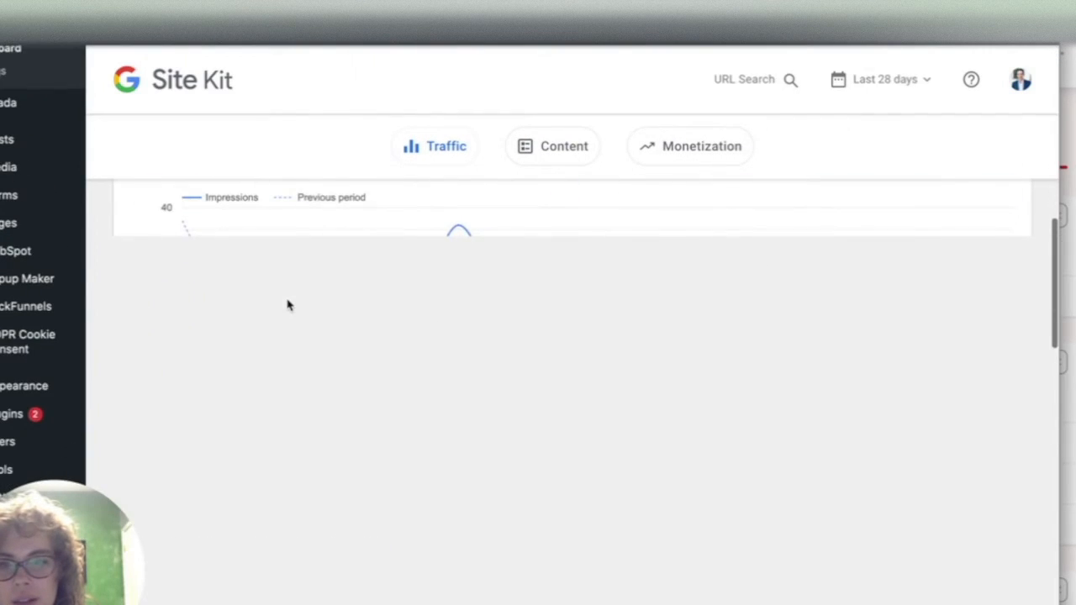
scroll(288, 305, down, 5)
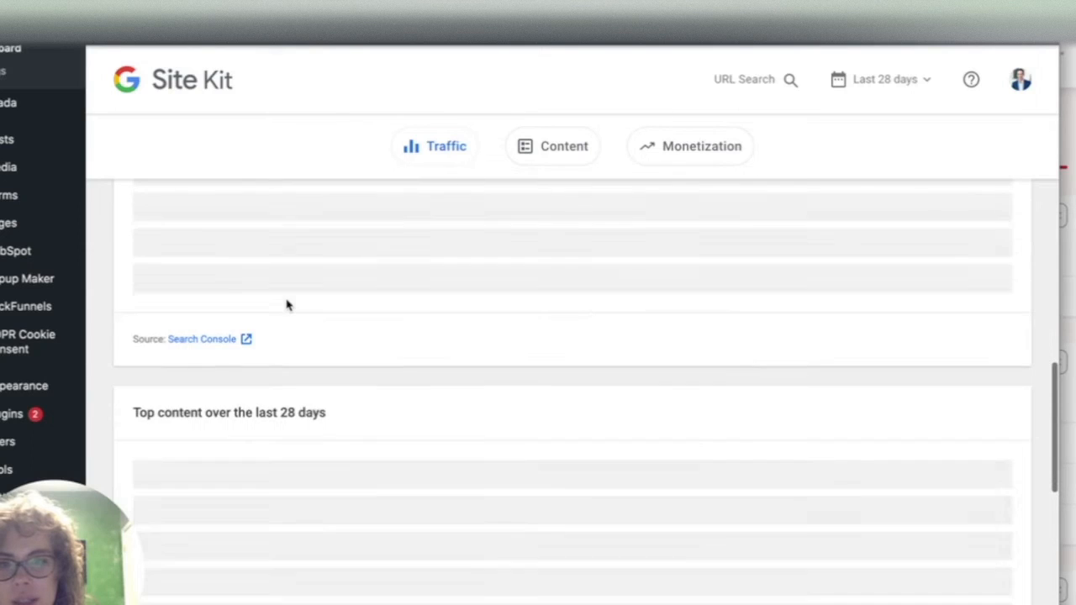
scroll(286, 305, down, 5)
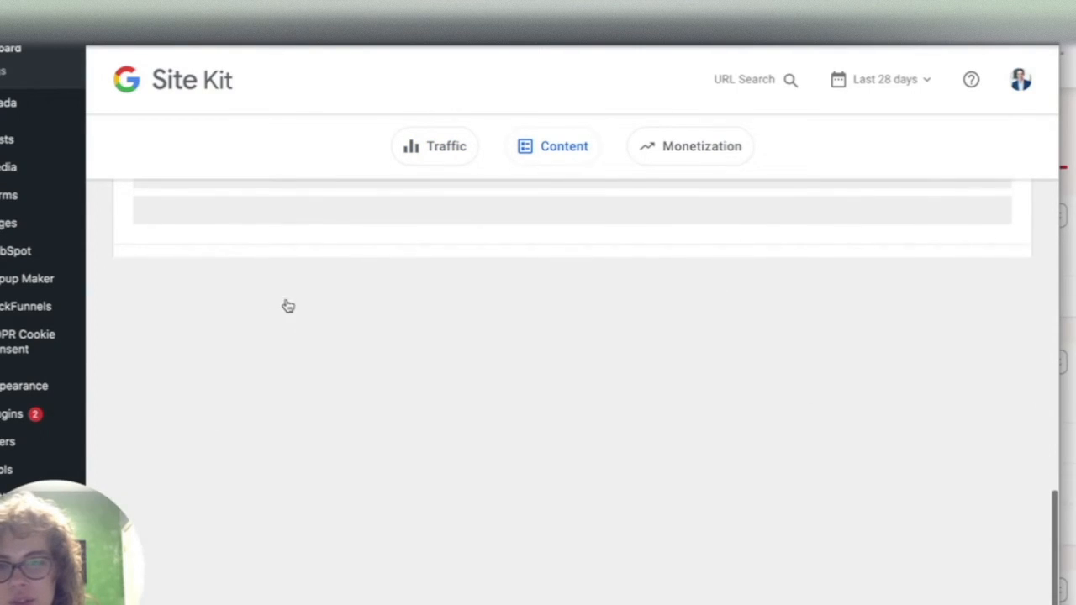
scroll(288, 306, up, 20)
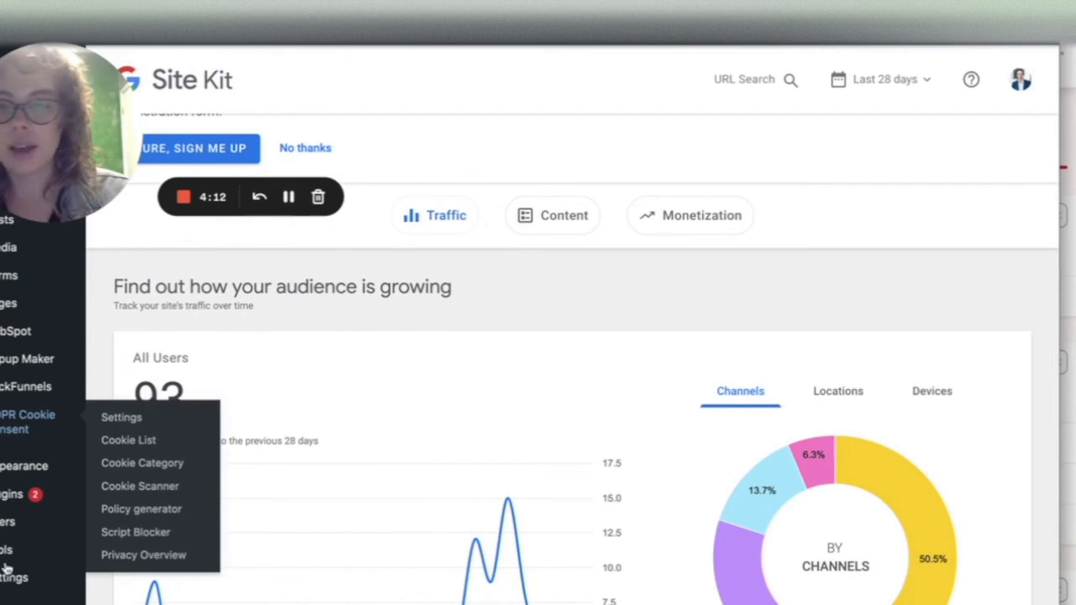
- Open the list of installed plugins and browse through it
mouse_move(7, 578)
mouse_move(11, 498)
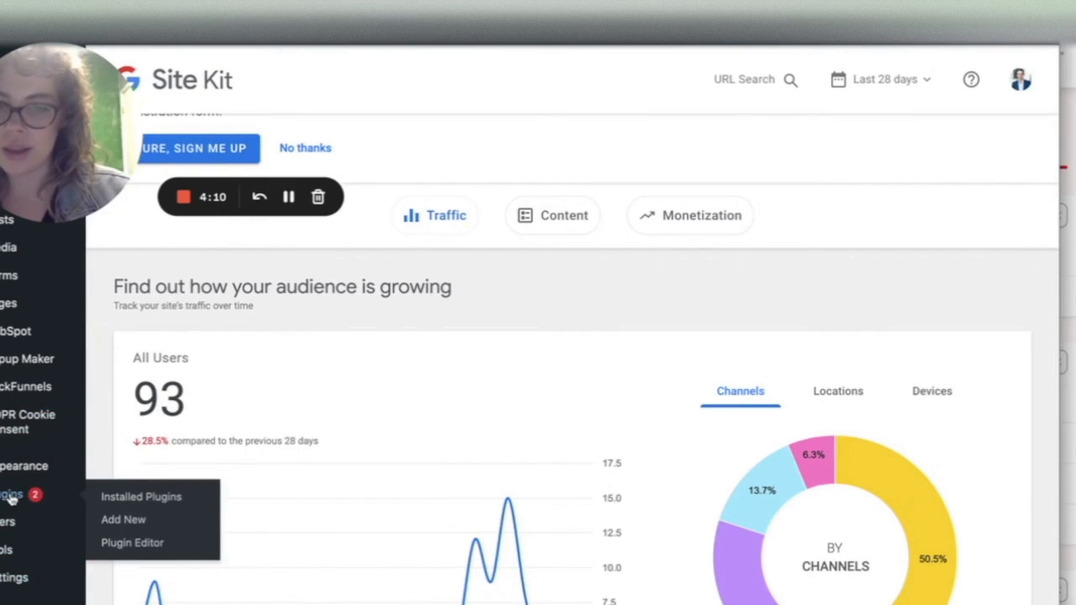
click(10, 496)
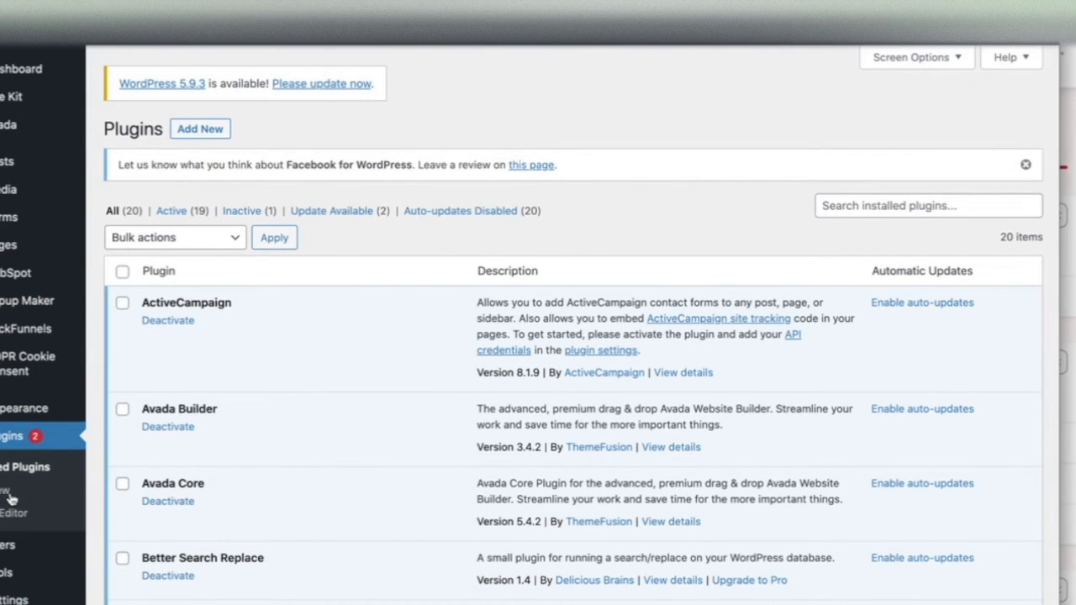
scroll(484, 350, down, 5)
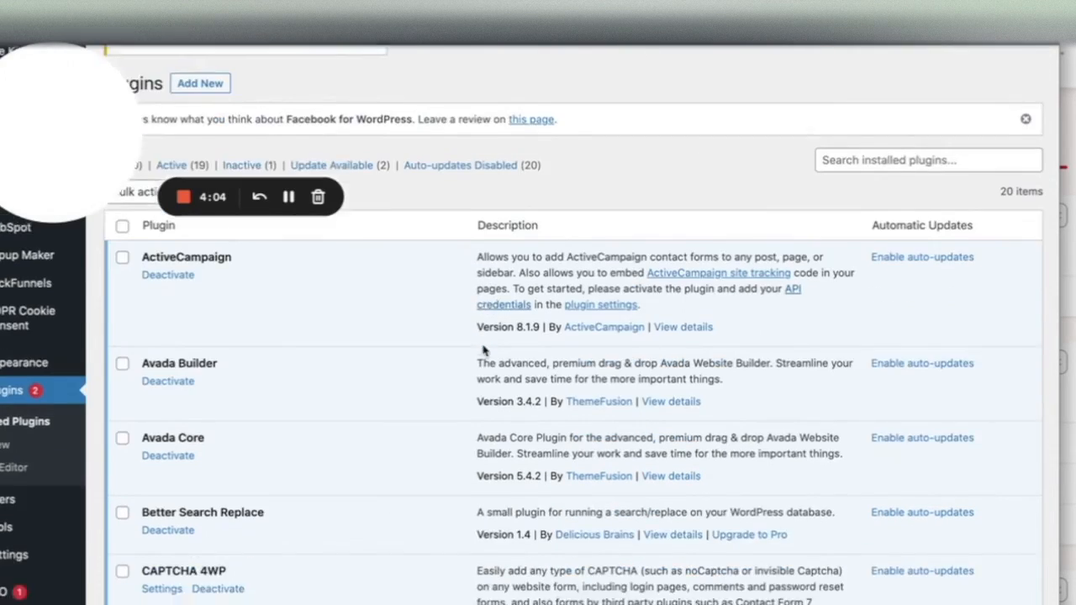
scroll(483, 350, down, 10)
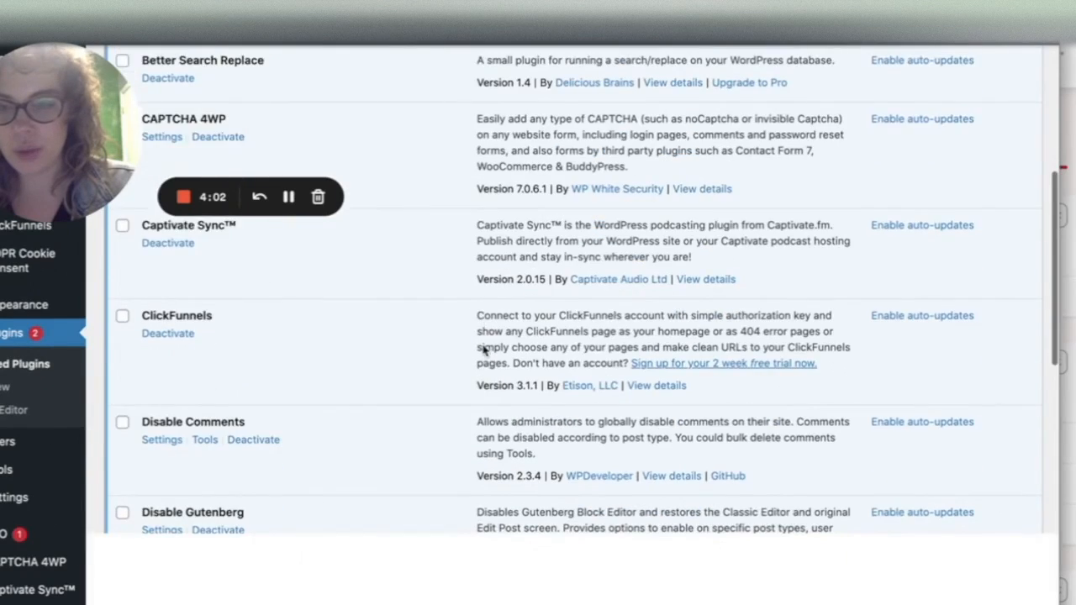
scroll(483, 344, down, 8)
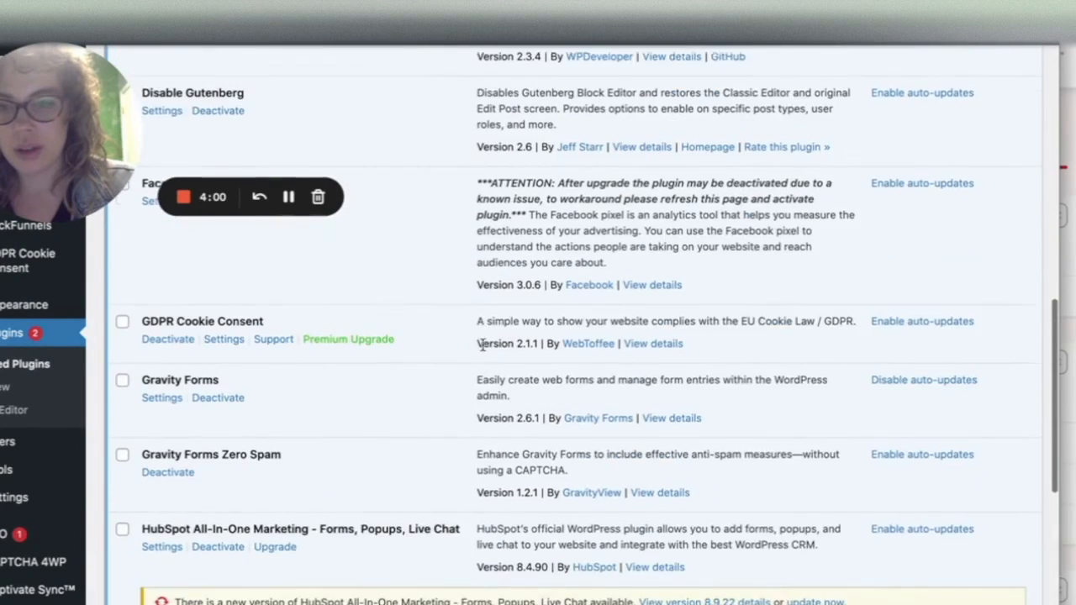
scroll(483, 345, down, 1)
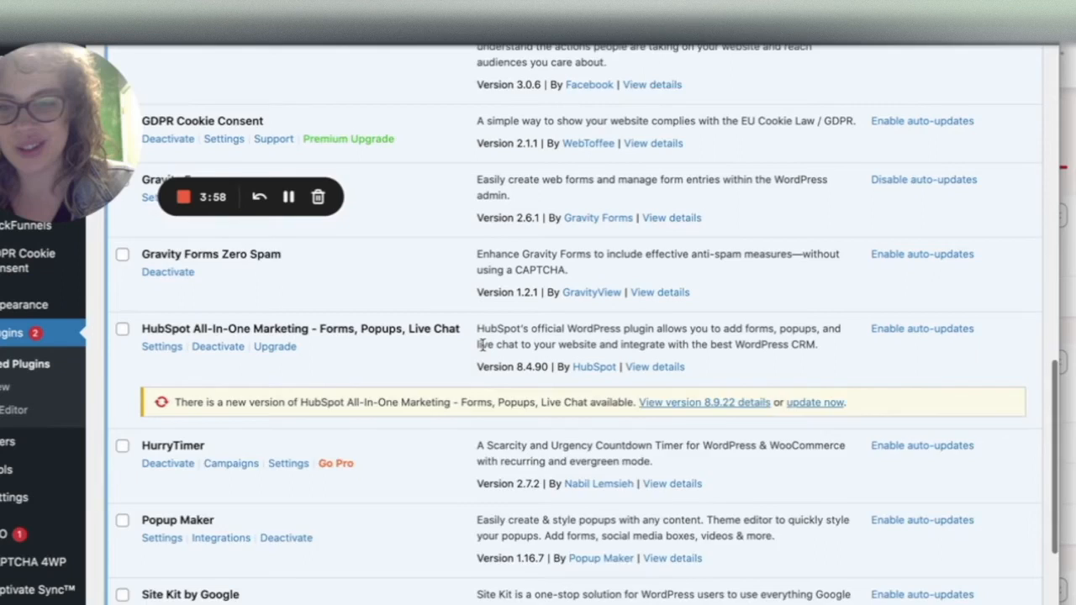
scroll(484, 344, down, 1)
scroll(481, 343, up, 20)
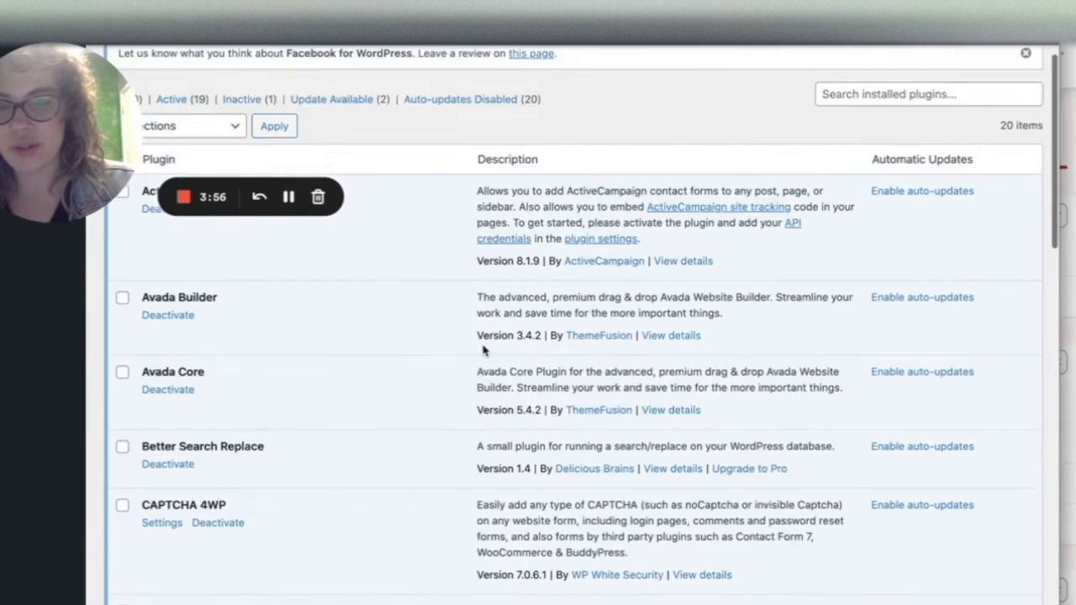
scroll(484, 349, up, 3)
- Search the plugin directory for header and footer and review the Insert Headers and Footers by WPBeginner listing
click(194, 132)
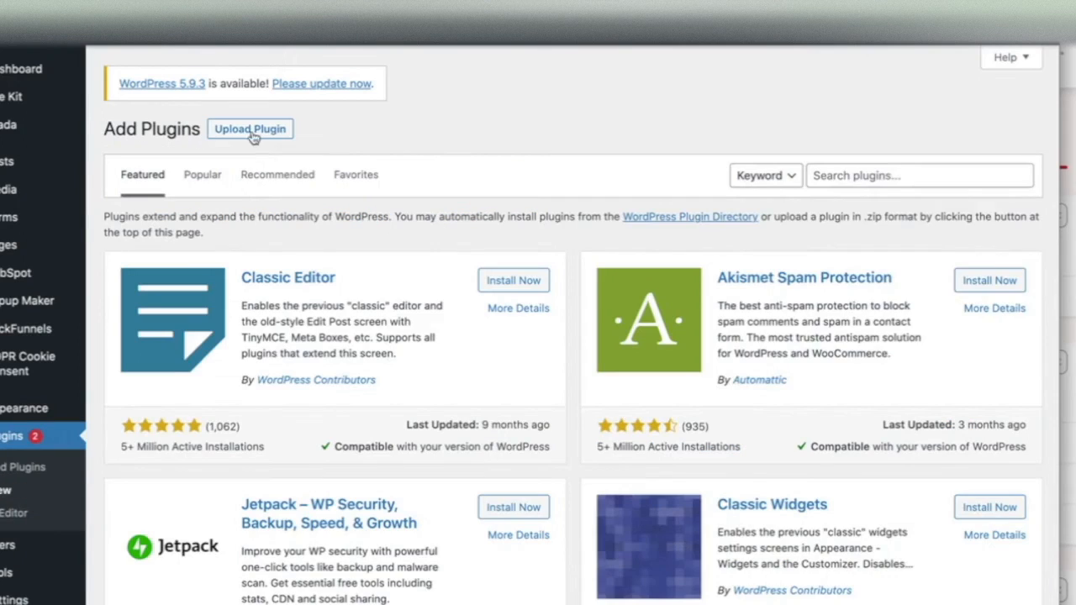
click(917, 175)
text(header and footer)
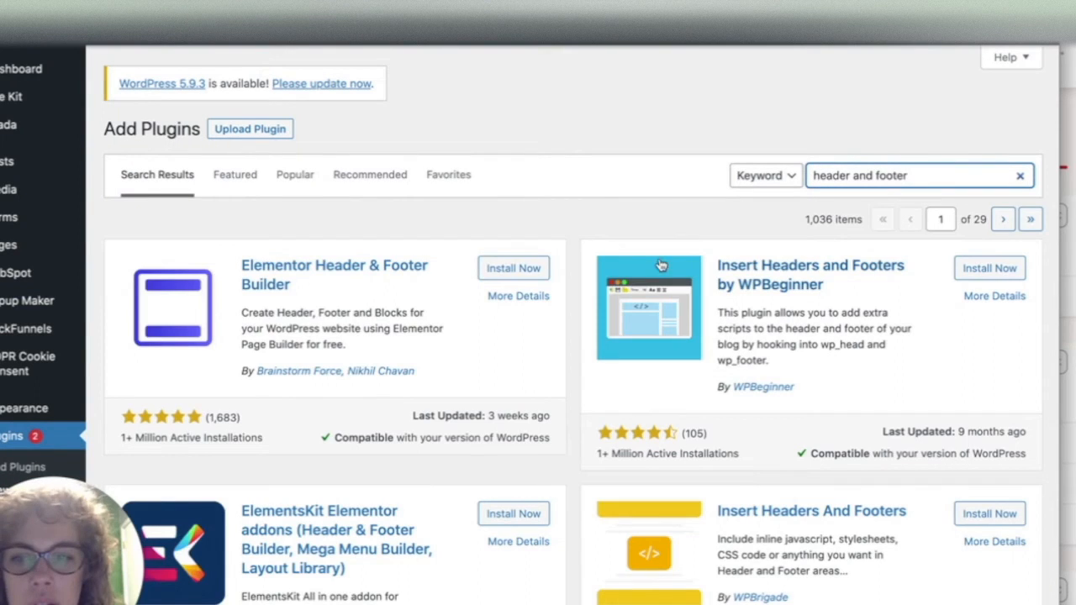
scroll(542, 454, down, 2)
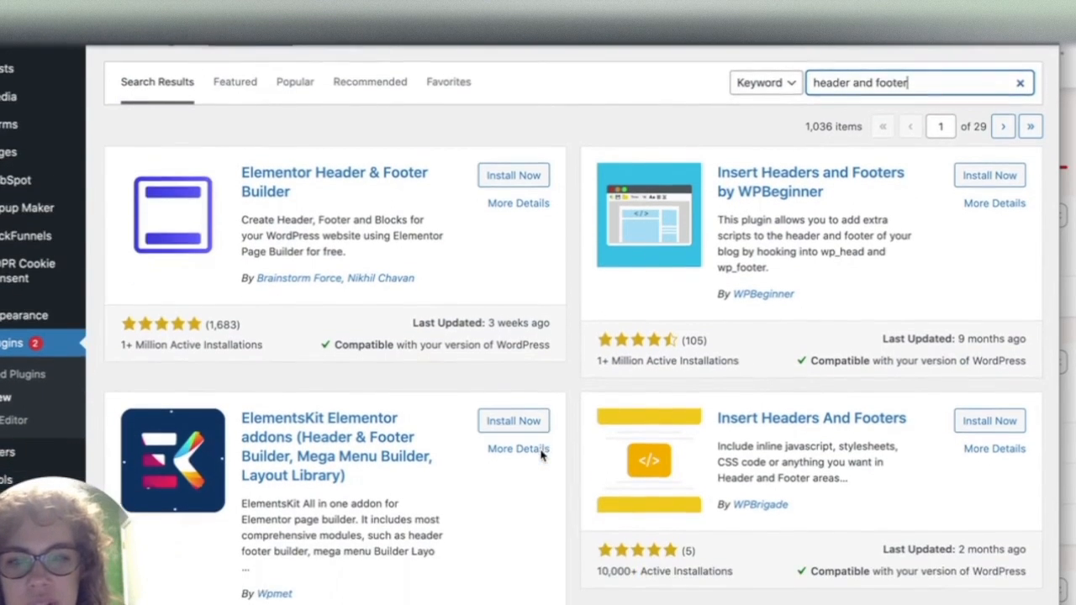
scroll(542, 454, down, 1)
scroll(542, 455, down, 1)
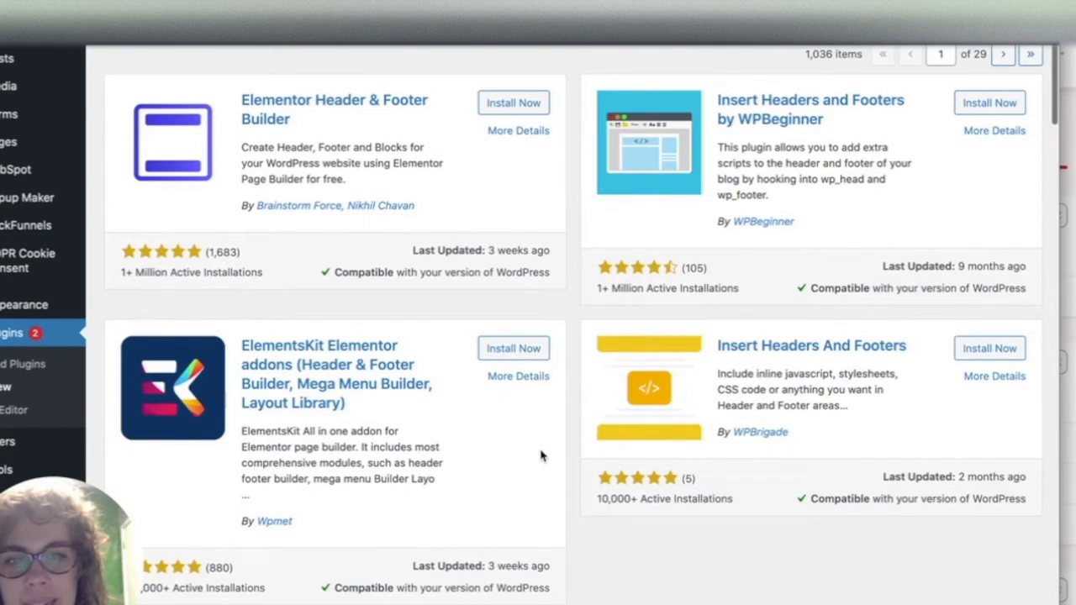
scroll(778, 147, up, 2)
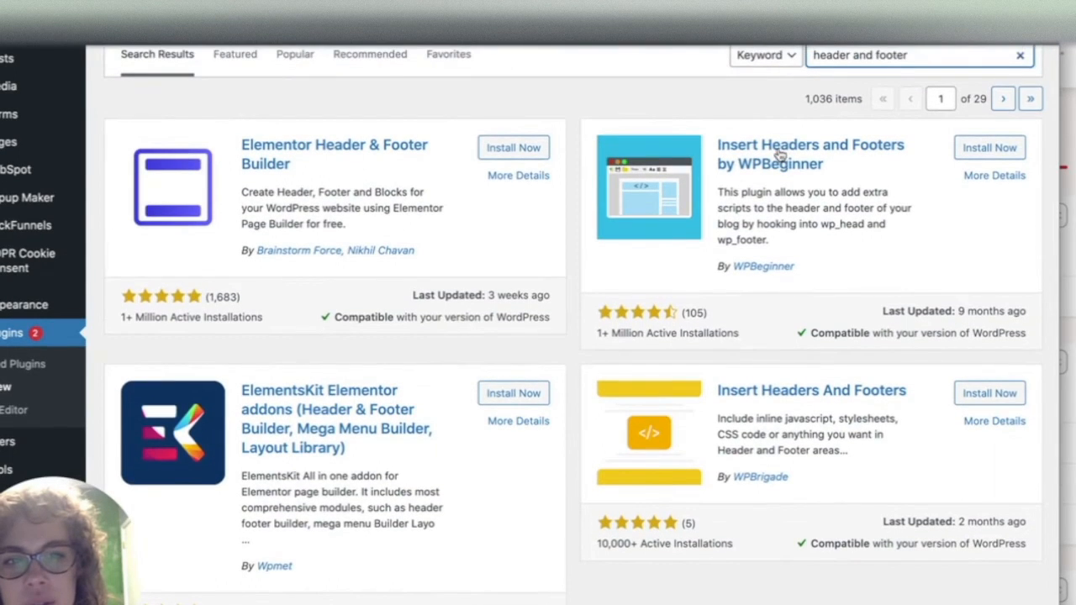
scroll(747, 359, down, 5)
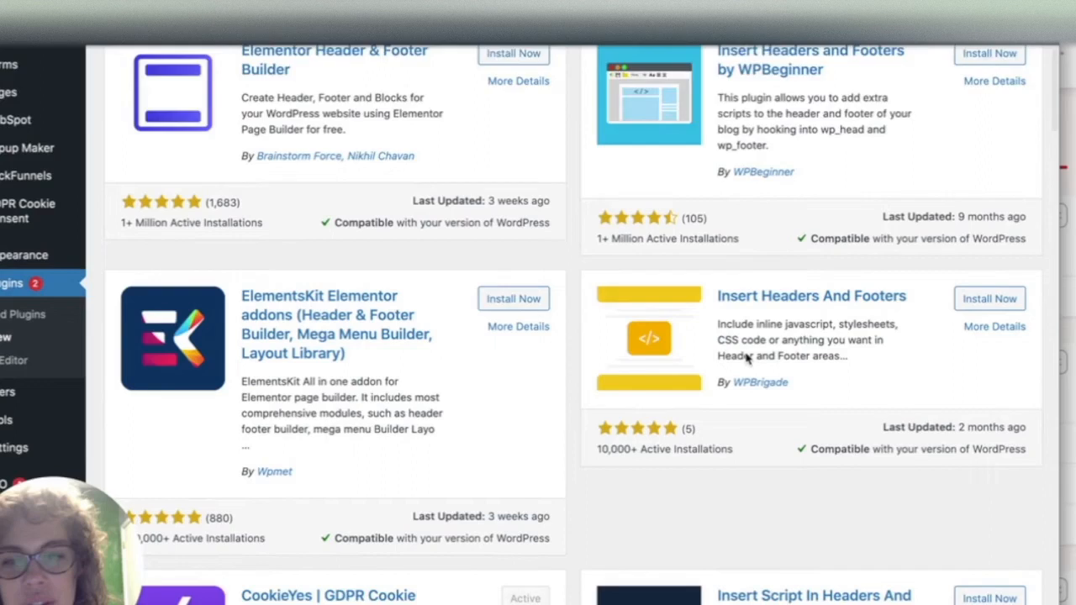
scroll(747, 359, up, 7)
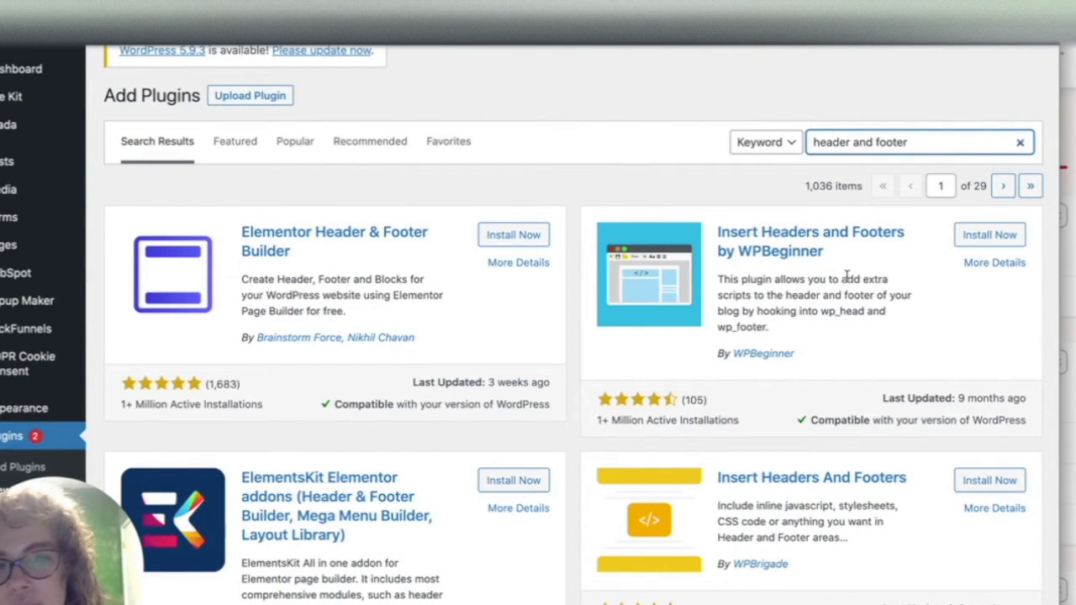
drag(841, 279, 752, 295)
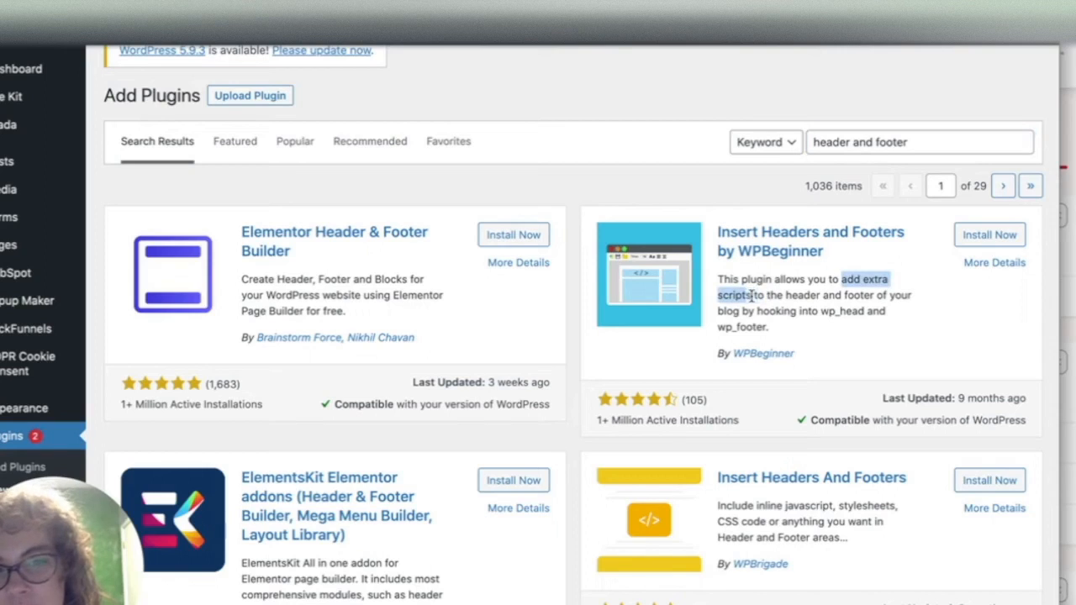
- Install the Insert Headers and Footers plugins by WPBeginner and WPBrigade, and activate the plugin
click(982, 240)
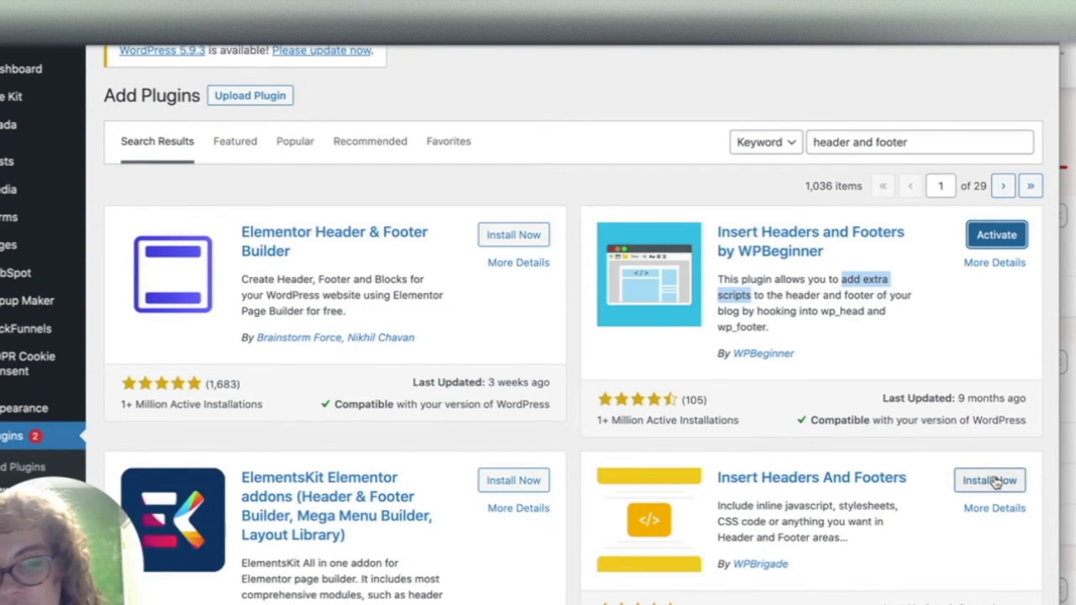
click(992, 481)
scroll(816, 458, down, 2)
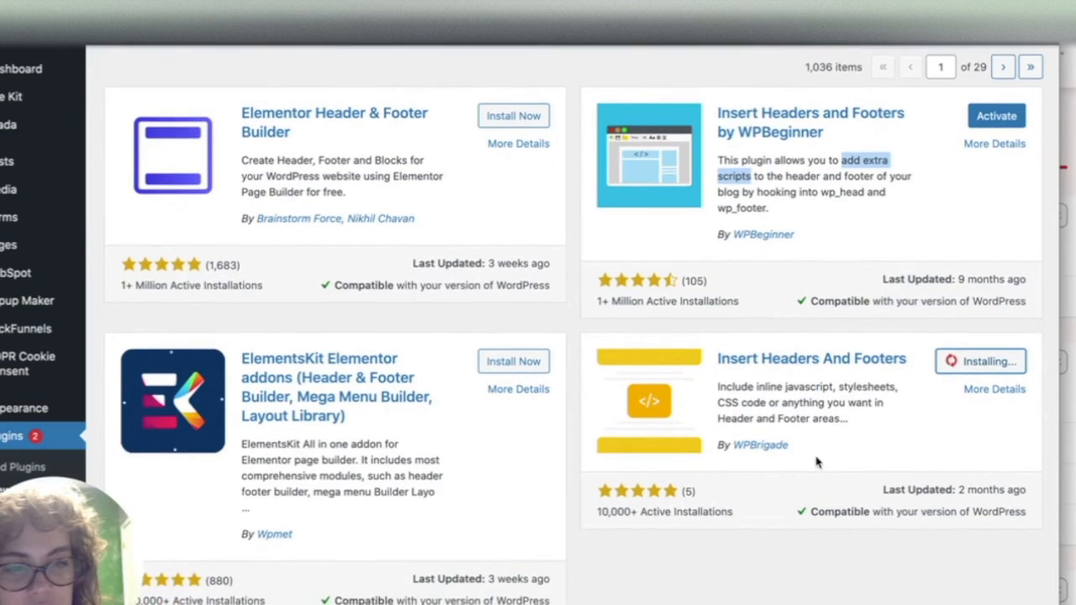
scroll(817, 461, down, 1)
drag(956, 466, 1023, 453)
click(986, 340)
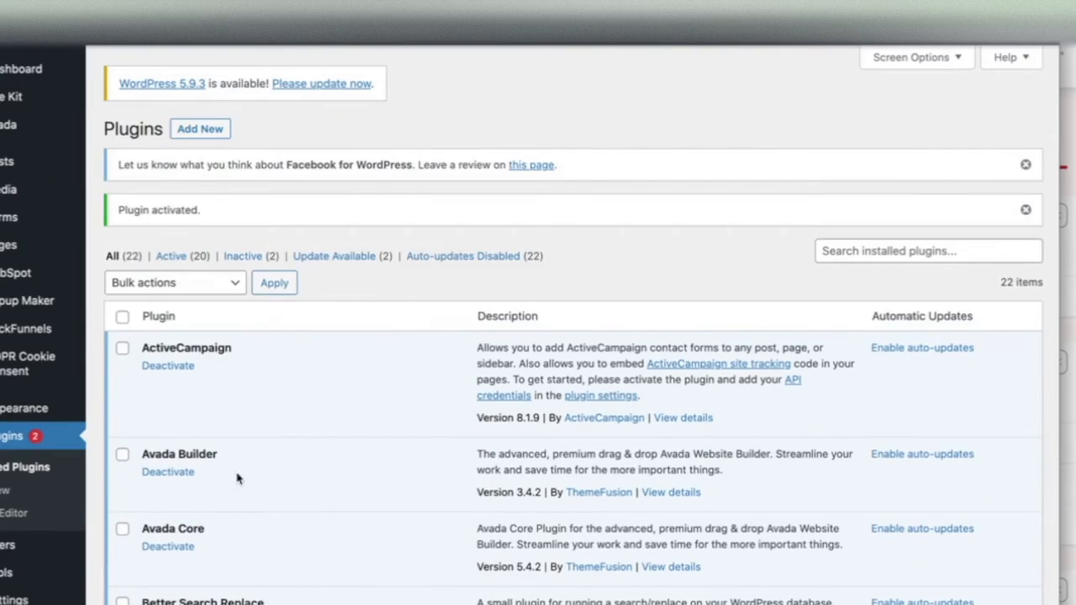
- Open the Insert Headers and Footers settings page from the admin settings
scroll(236, 476, down, 15)
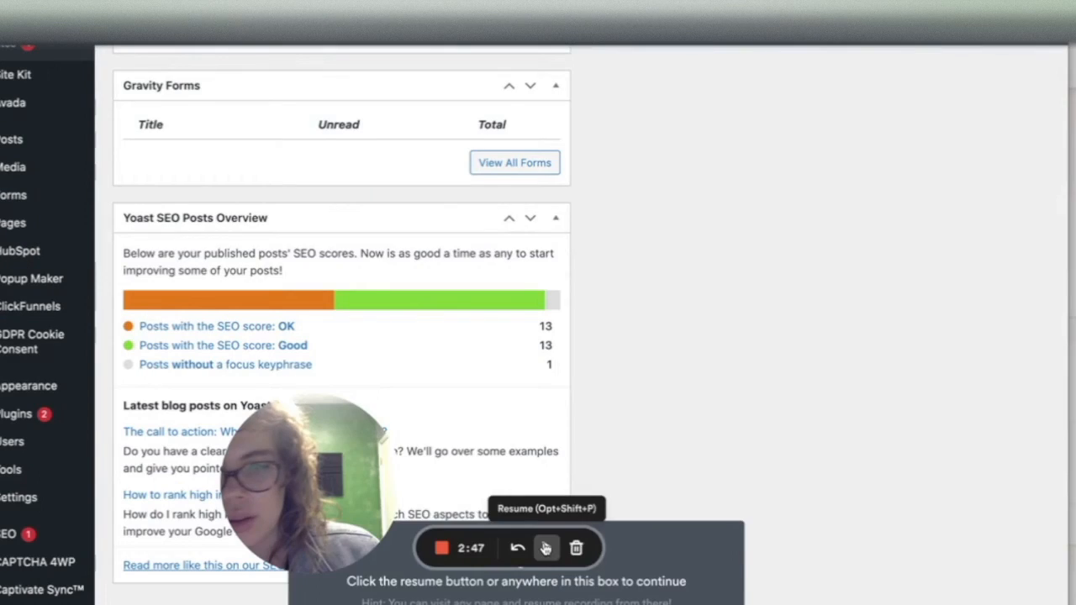
click(545, 547)
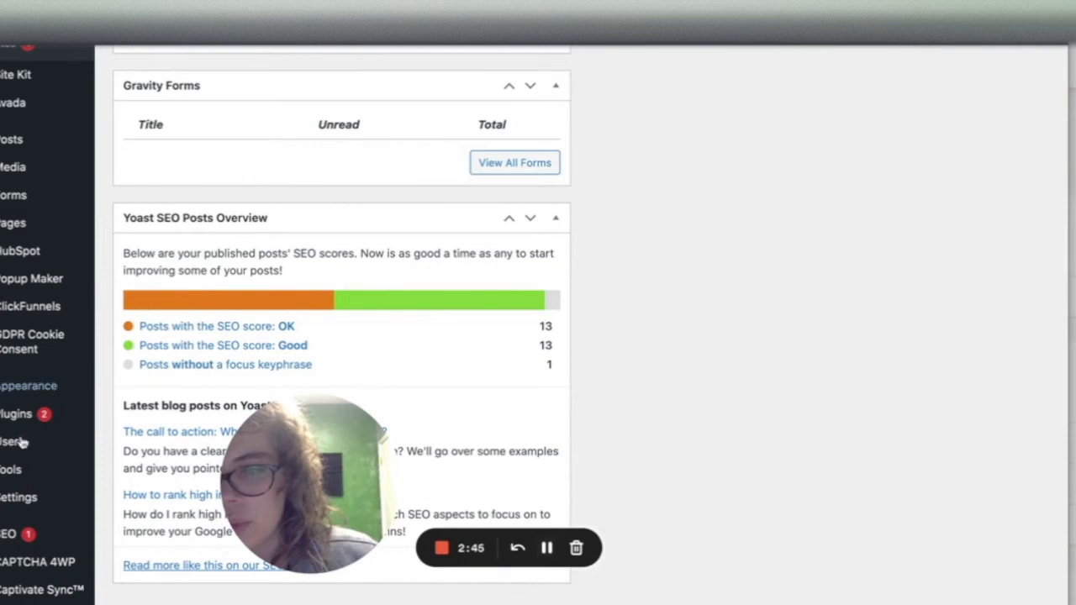
mouse_move(22, 502)
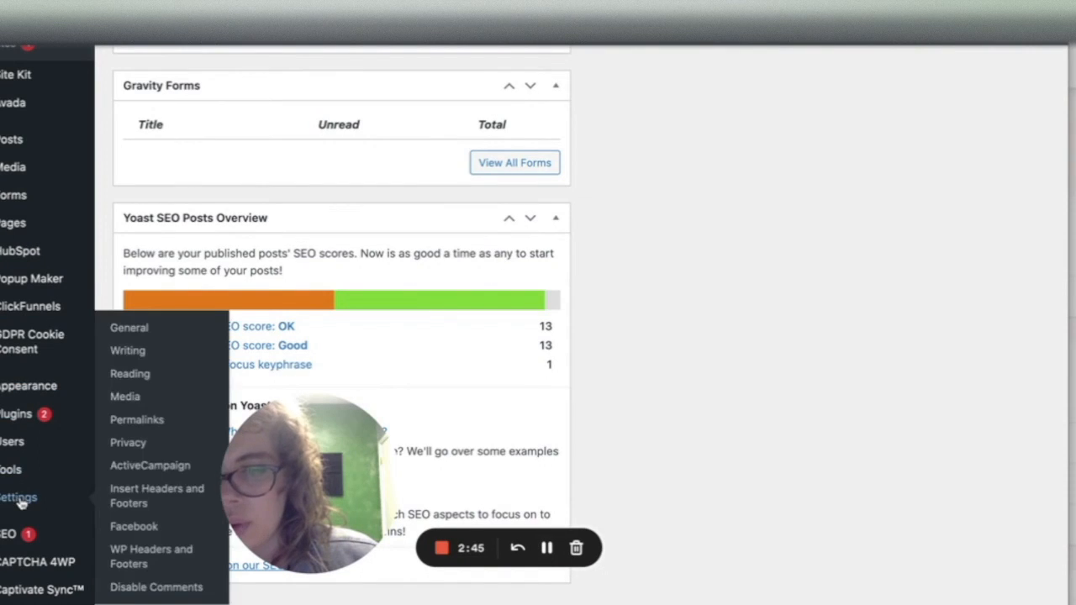
click(128, 498)
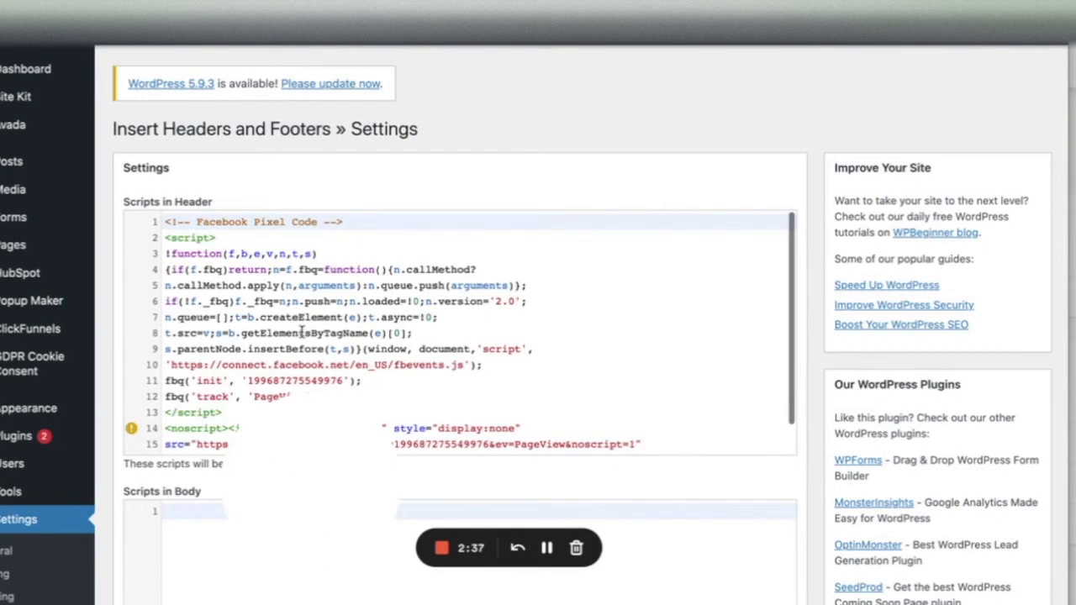
- Add two blank lines after the Facebook Pixel code in the Scripts in Header box
drag(275, 496, 102, 589)
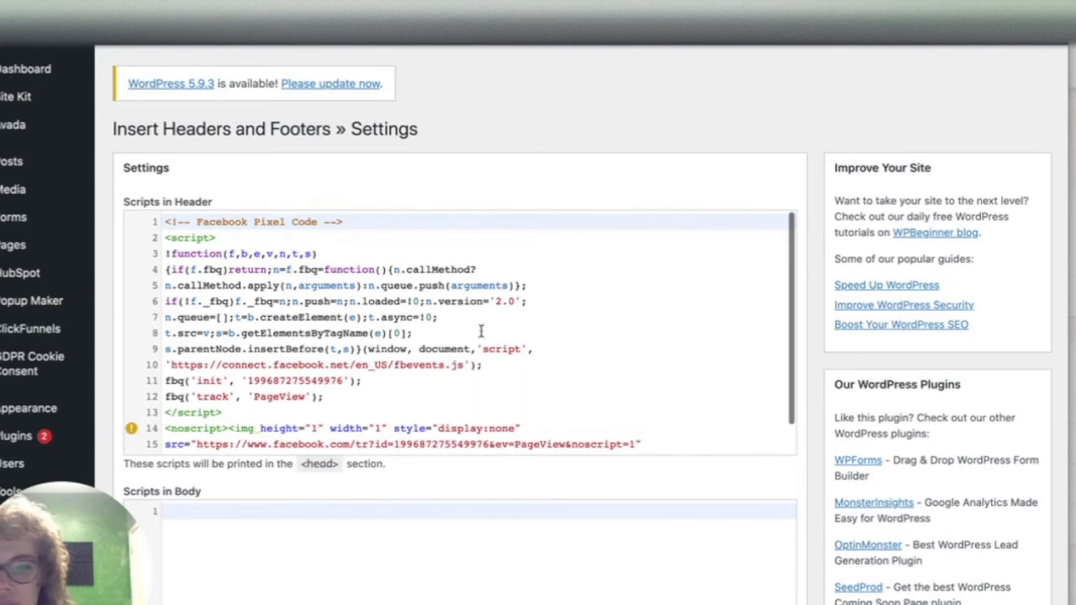
scroll(412, 362, down, 1)
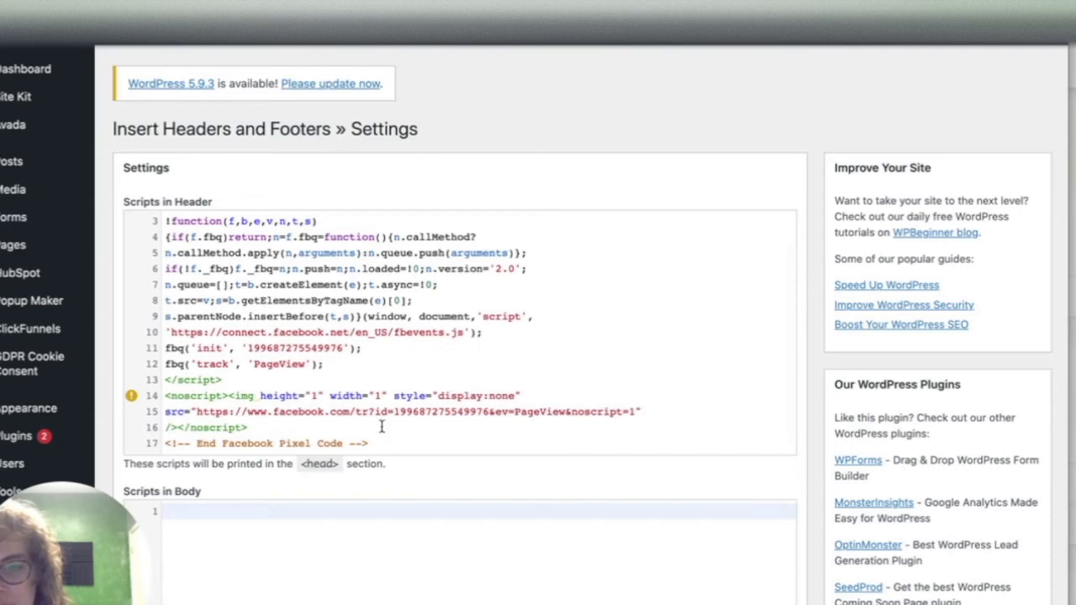
click(407, 443)
key(Return)
key(Return)
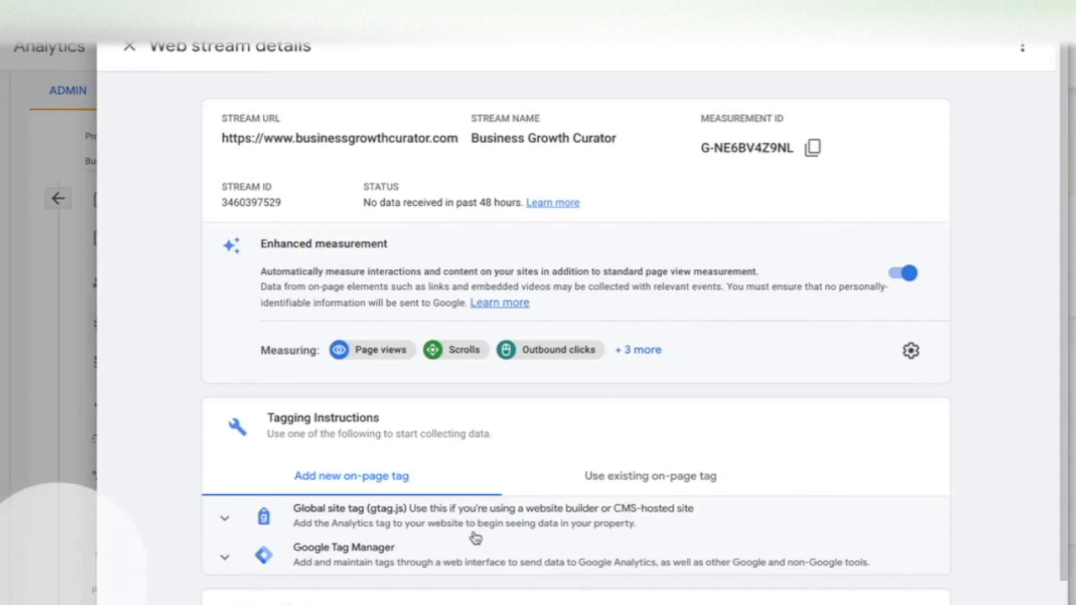
- Expand the Global site tag (gtag.js) instructions in the Analytics web stream and copy the tag code
scroll(473, 533, down, 3)
click(427, 420)
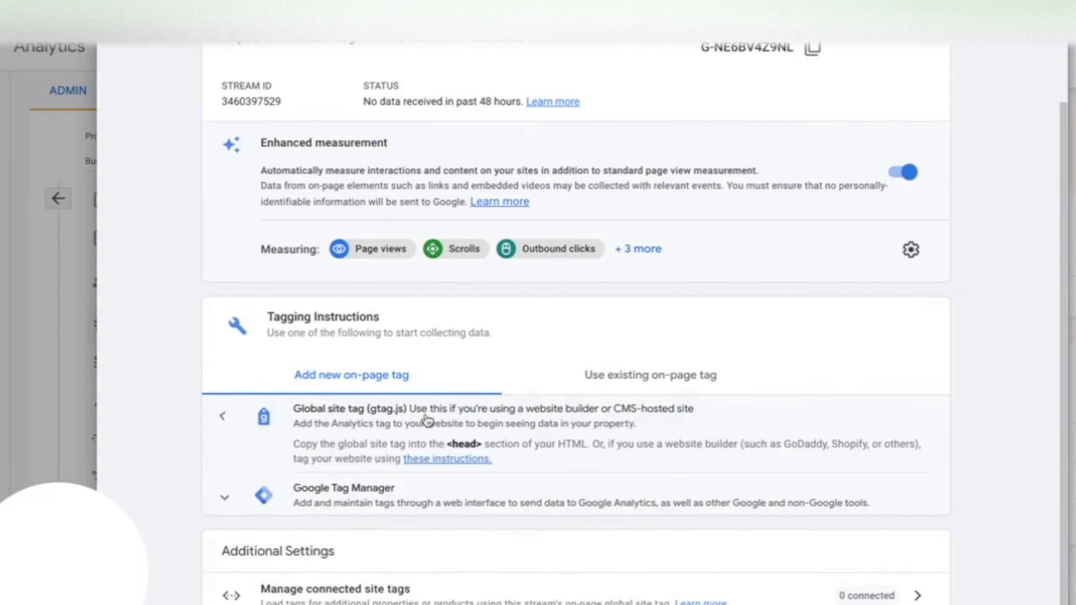
scroll(427, 420, down, 2)
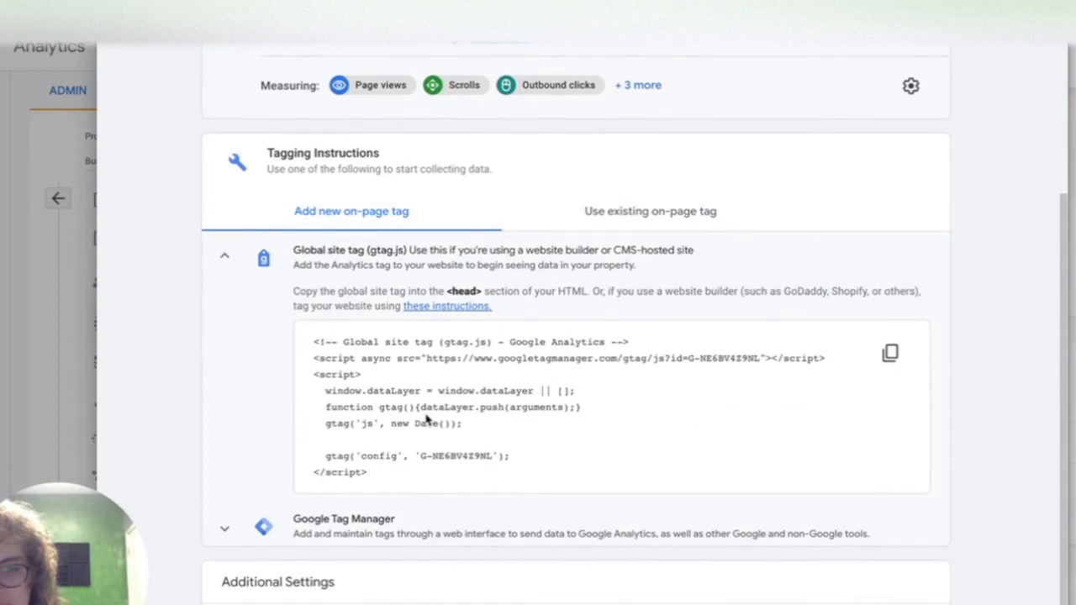
click(890, 355)
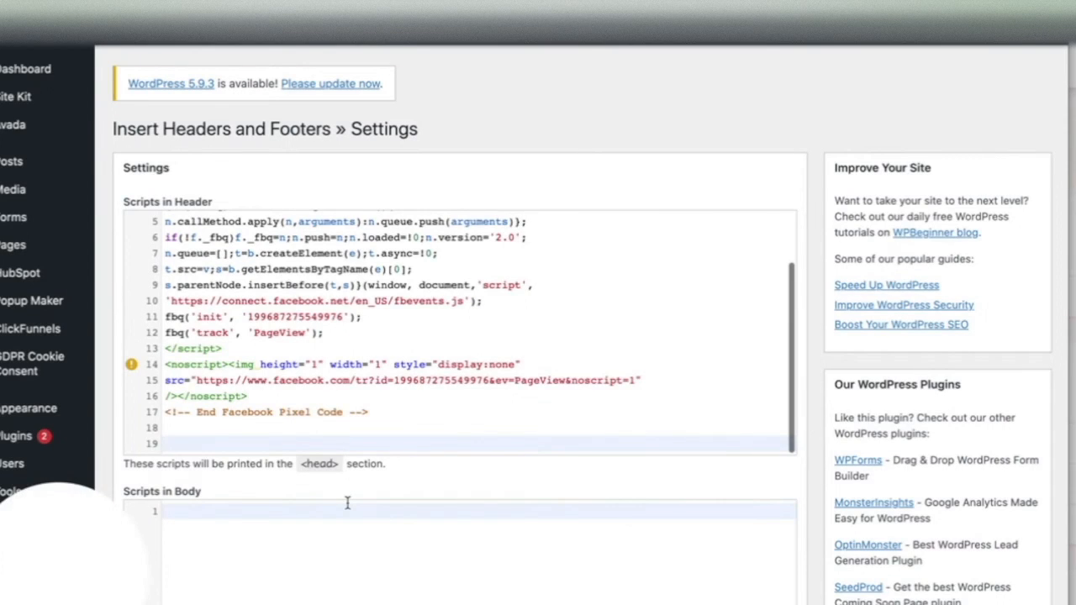
- Paste the global site tag into the Scripts in Header box below the Facebook Pixel code
text(<!-- Global site tag (gtag.js) - Google Analytics --> <script async src="https://www.googletagmanager.com/gtag/js?id=G-NE6BV4Z9NL"></script> <script>   window.dataLayer = window.dataLayer || [];   function gtag(){dataLayer.push(arguments);}   gtag('js', new Date());    gtag('config', 'G-NE6BV4Z9NL'); </script>)
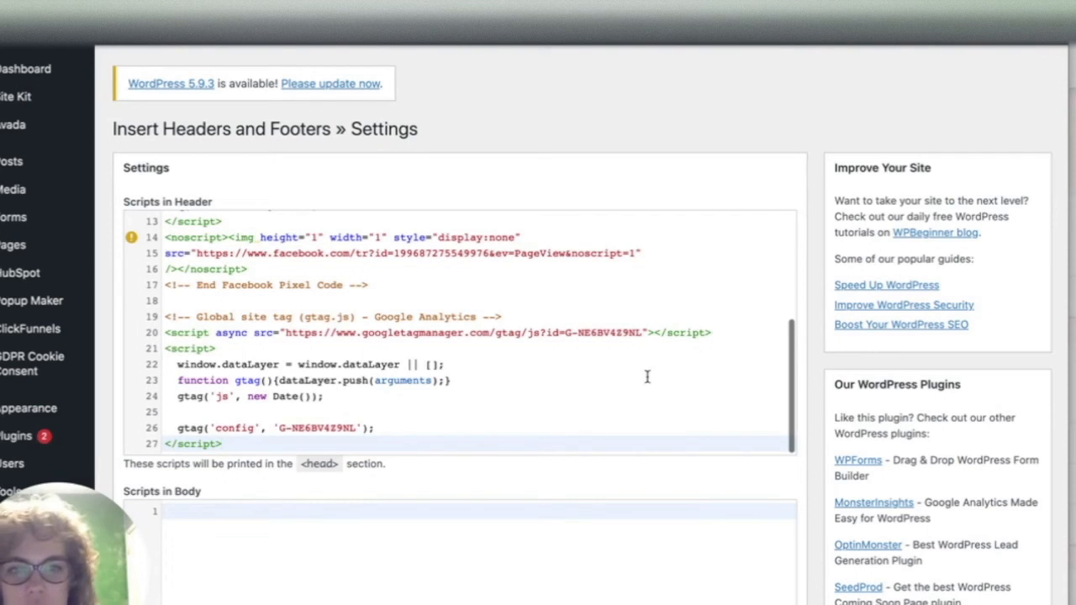
scroll(586, 499, down, 6)
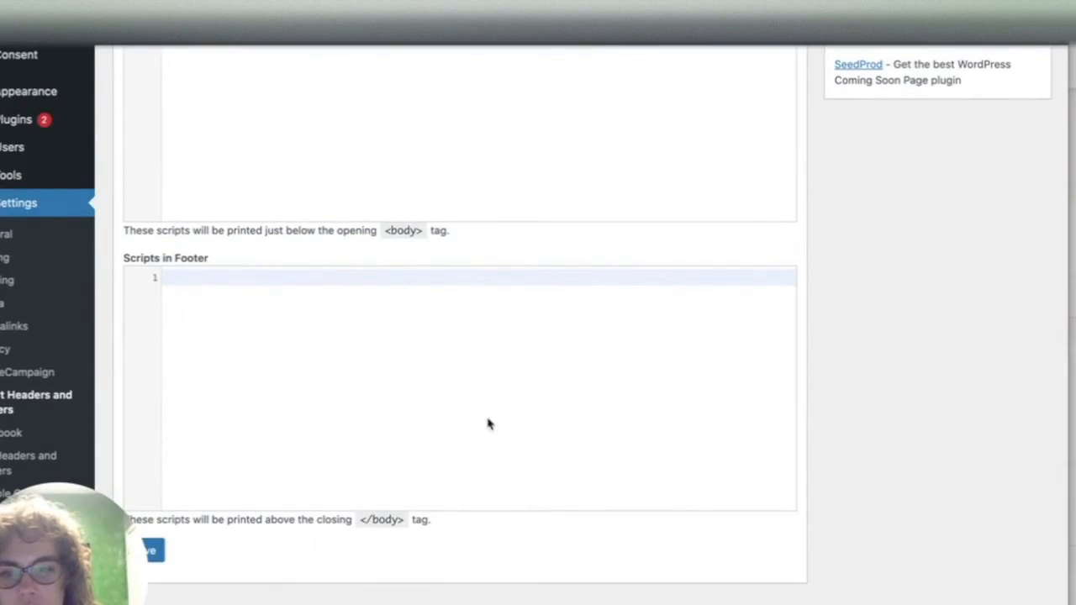
drag(75, 493, 75, 211)
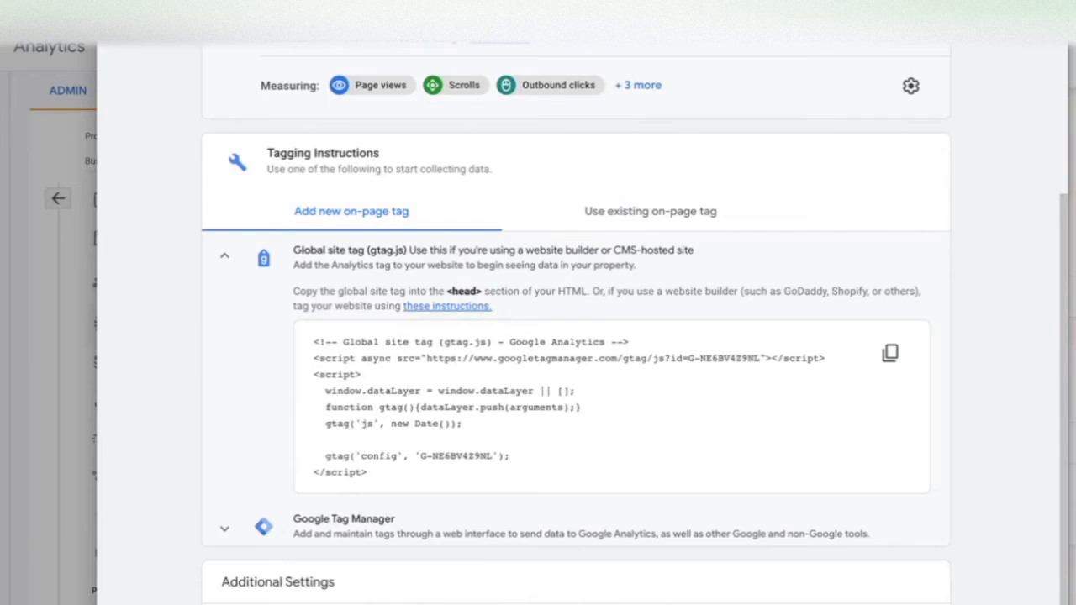
scroll(372, 487, down, 1)
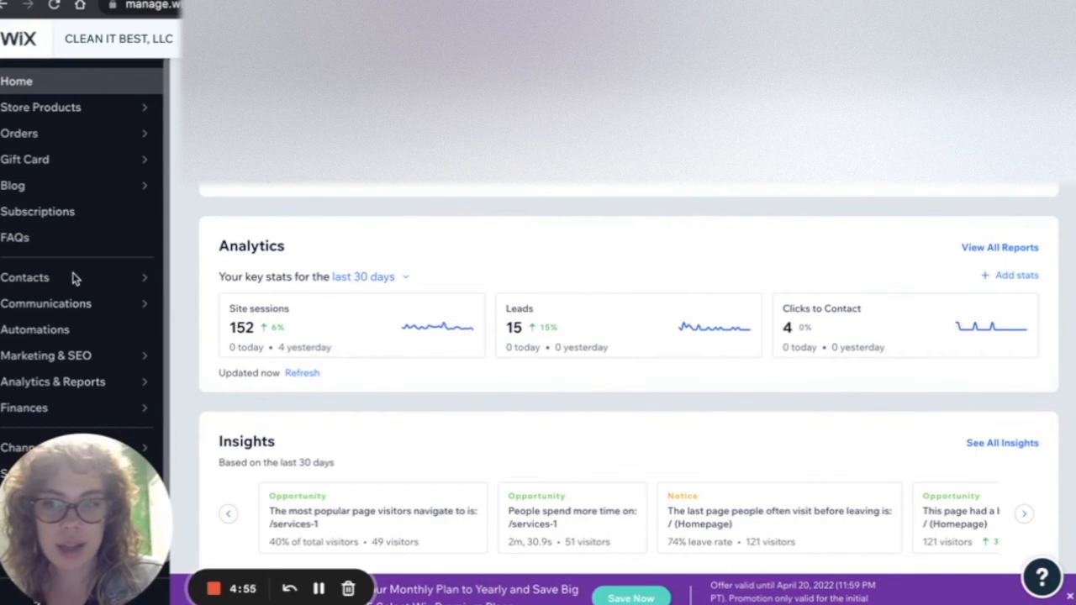
- Switch to the Wix dashboard and open the site's Custom code settings
drag(66, 502, 47, 333)
drag(61, 388, 59, 198)
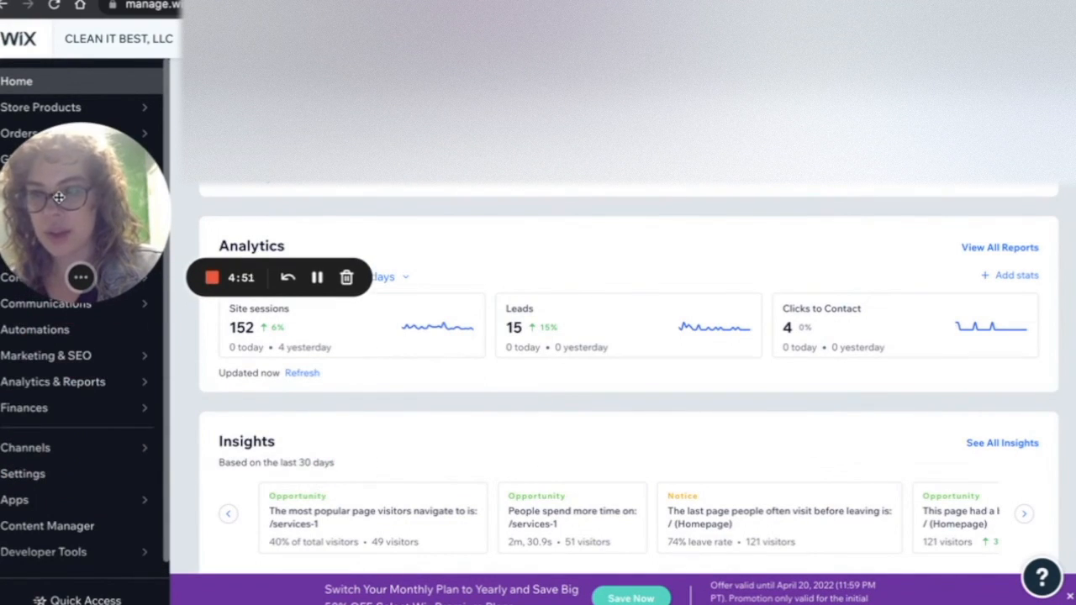
scroll(42, 490, down, 1)
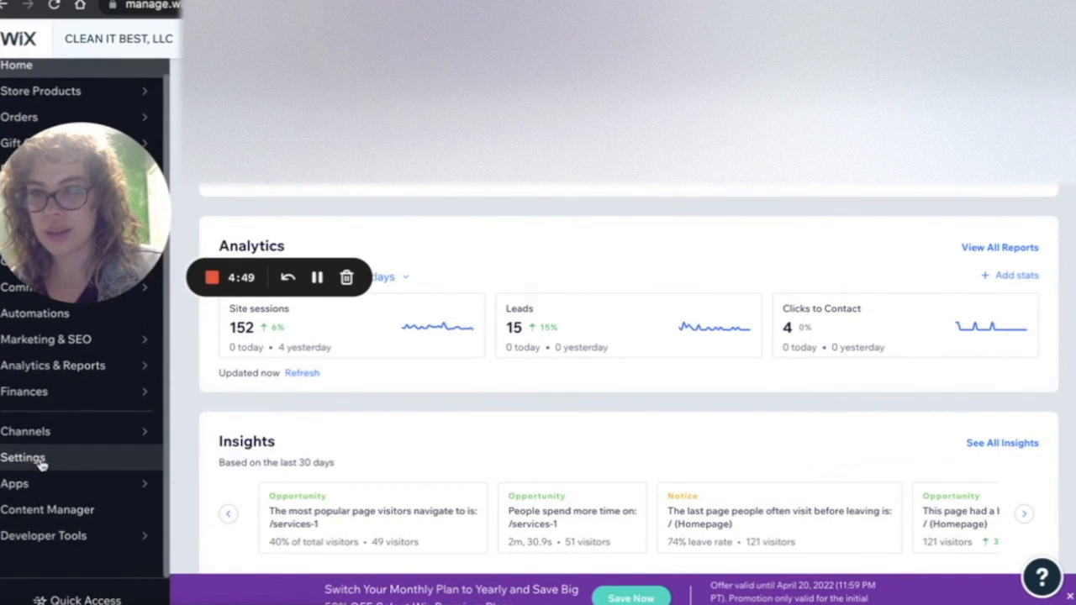
click(42, 463)
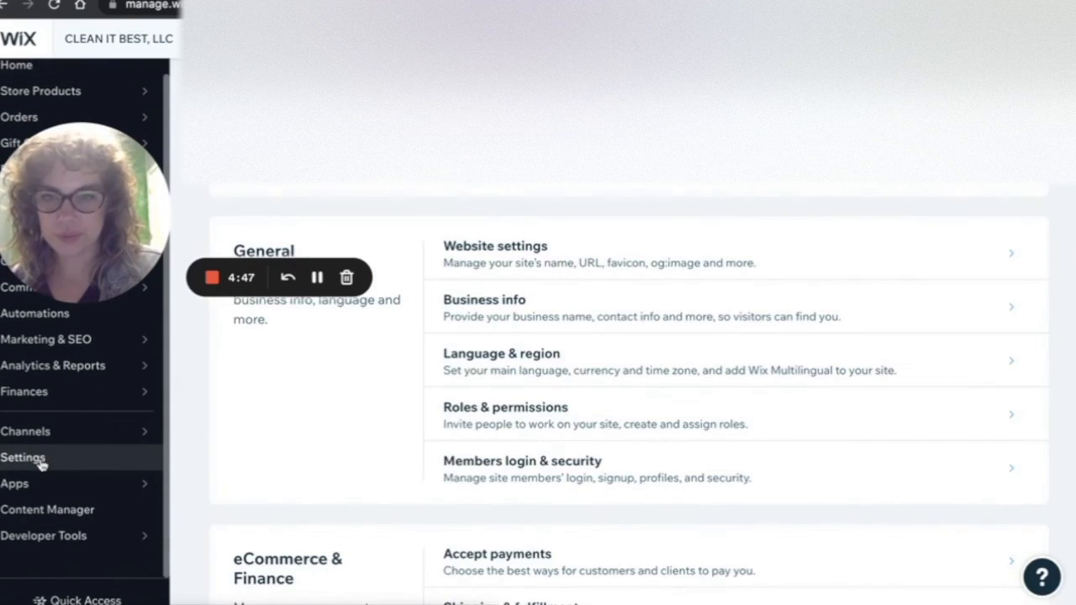
scroll(444, 434, down, 8)
scroll(445, 438, down, 3)
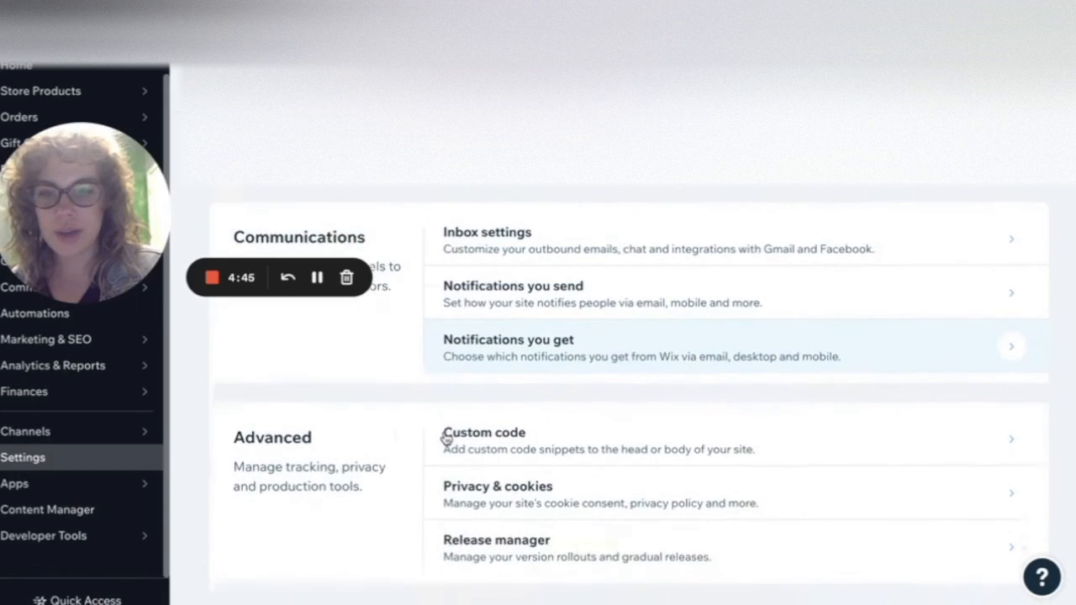
click(485, 450)
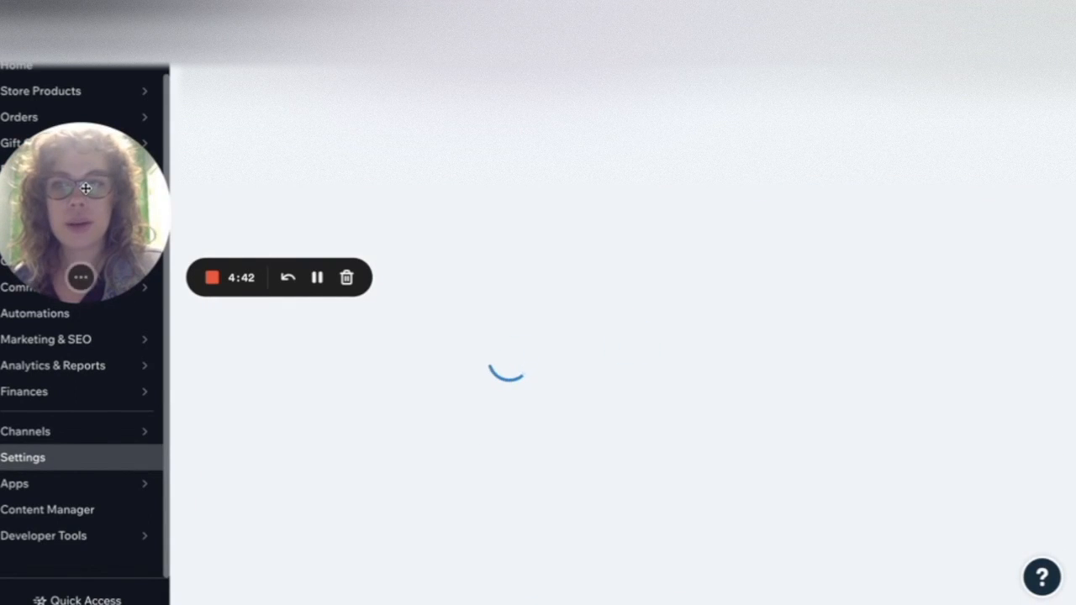
- Start adding a new custom code snippet
drag(85, 190, 84, 521)
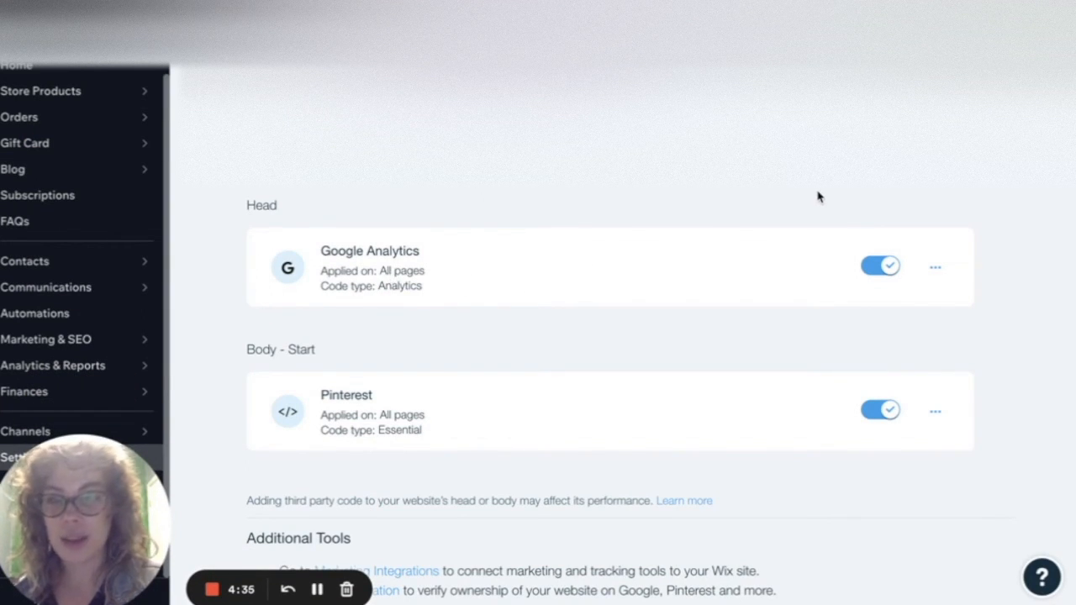
click(872, 126)
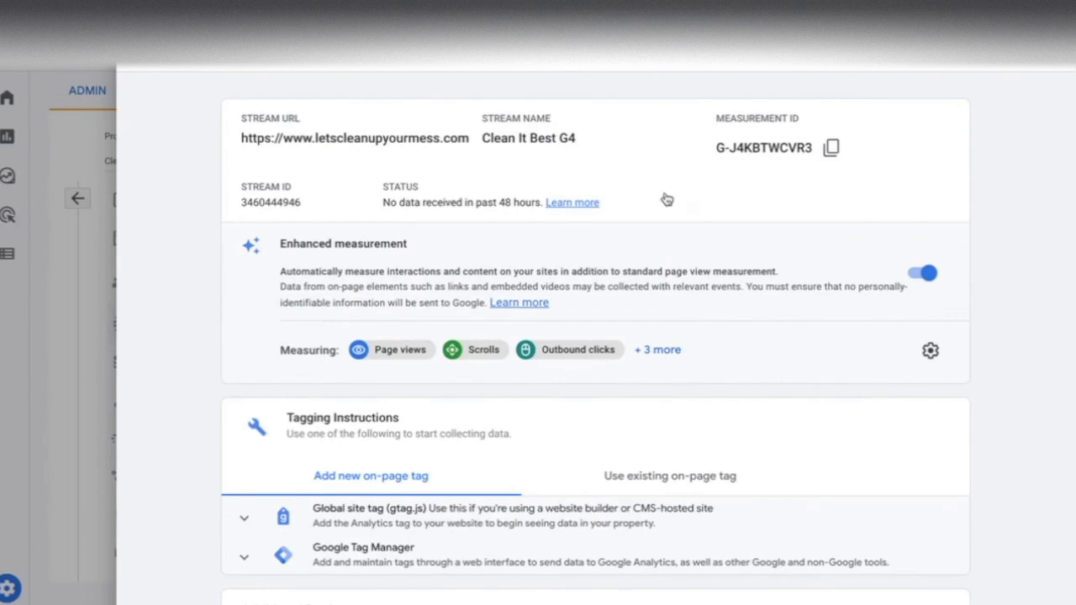
- Expand the Global site tag instructions for the Wix site's Analytics stream and copy the tag code
scroll(507, 428, down, 1)
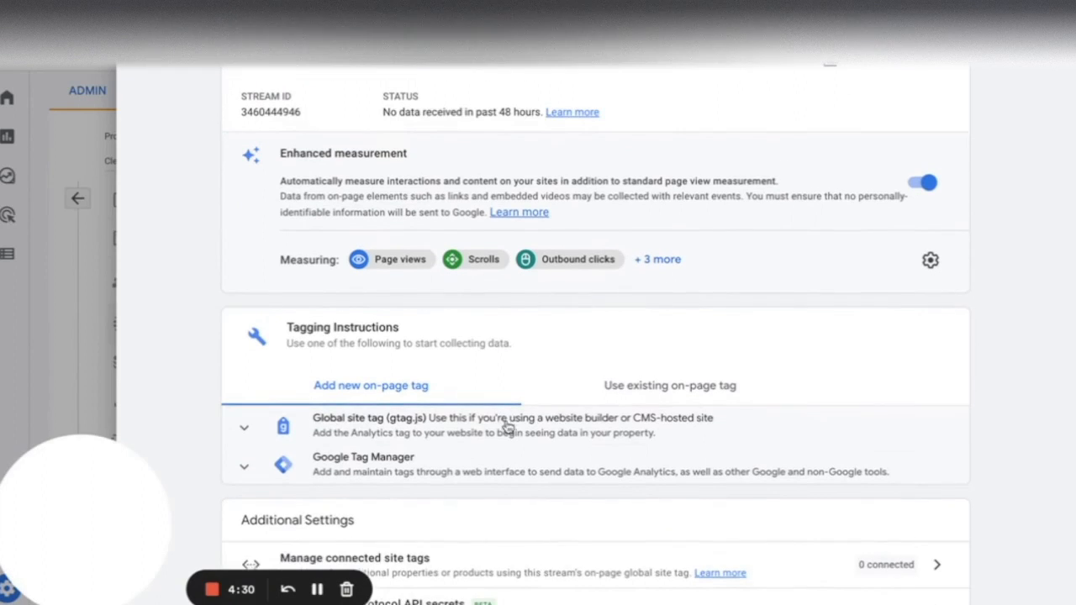
click(444, 427)
scroll(444, 427, down, 2)
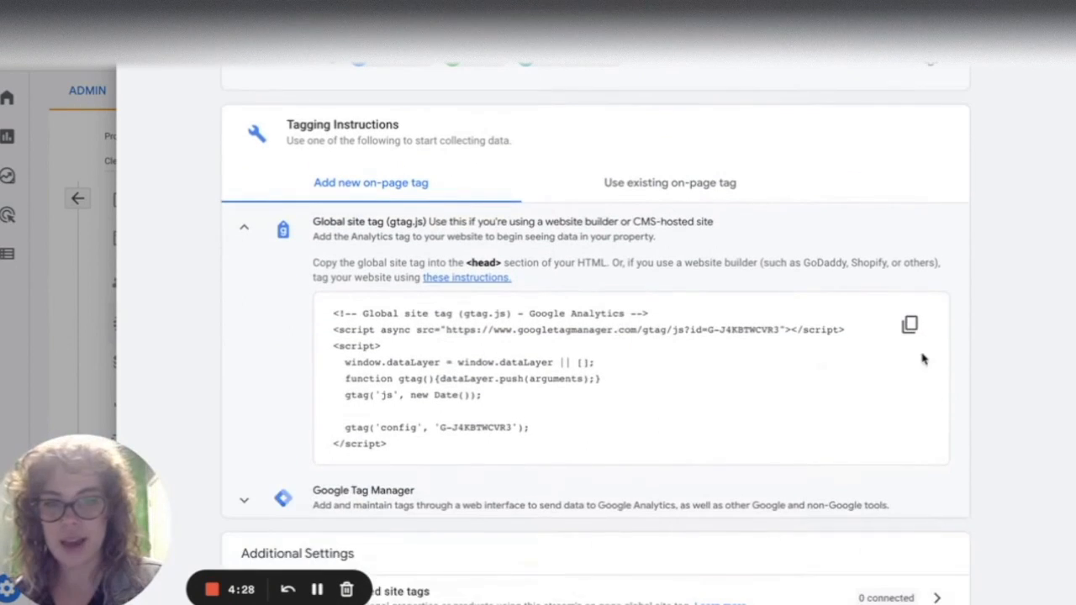
click(910, 325)
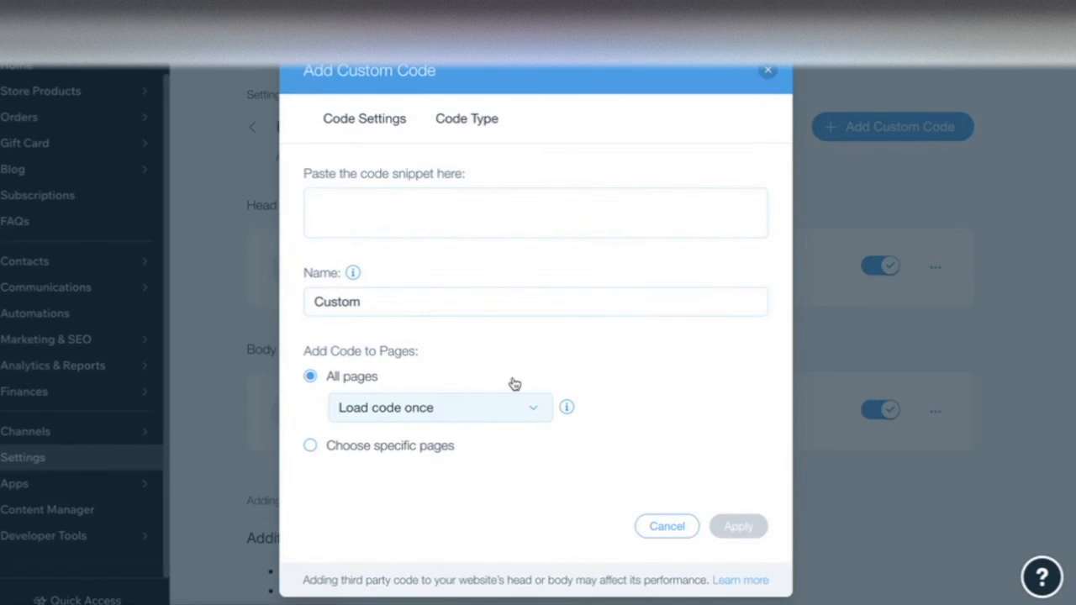
- Paste the tag as a custom code snippet named Google 4 on all pages and apply it
click(431, 219)
key(ctrl+v)
double_click(407, 313)
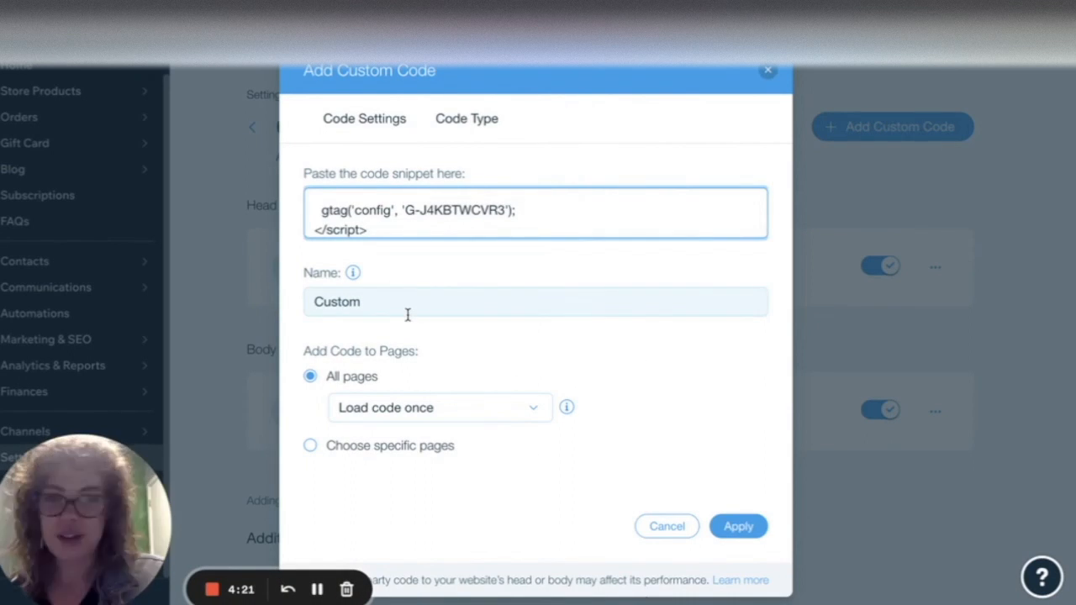
text(Google 4)
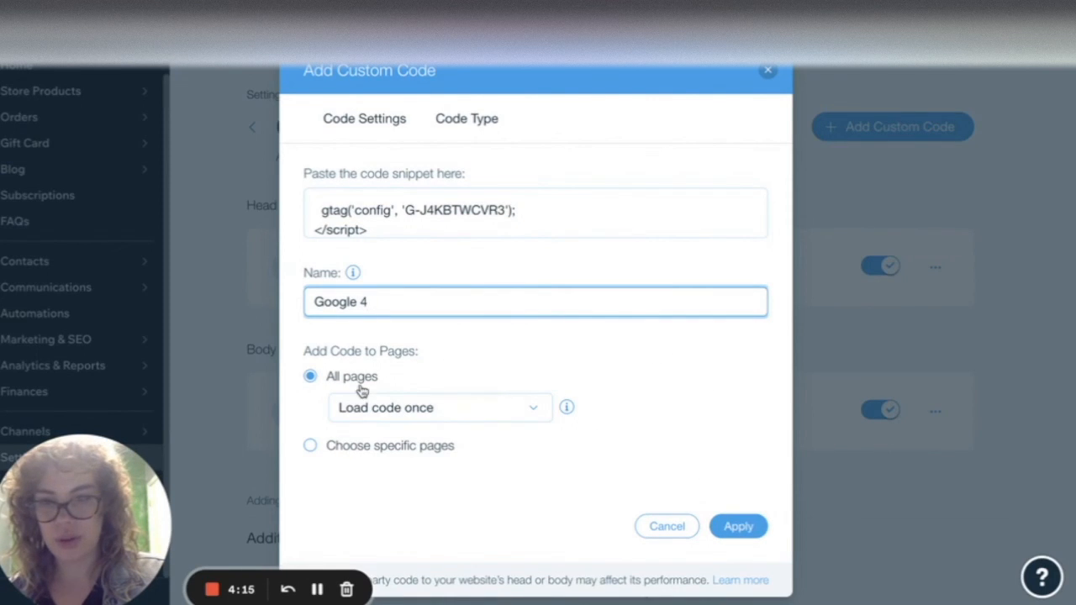
click(730, 527)
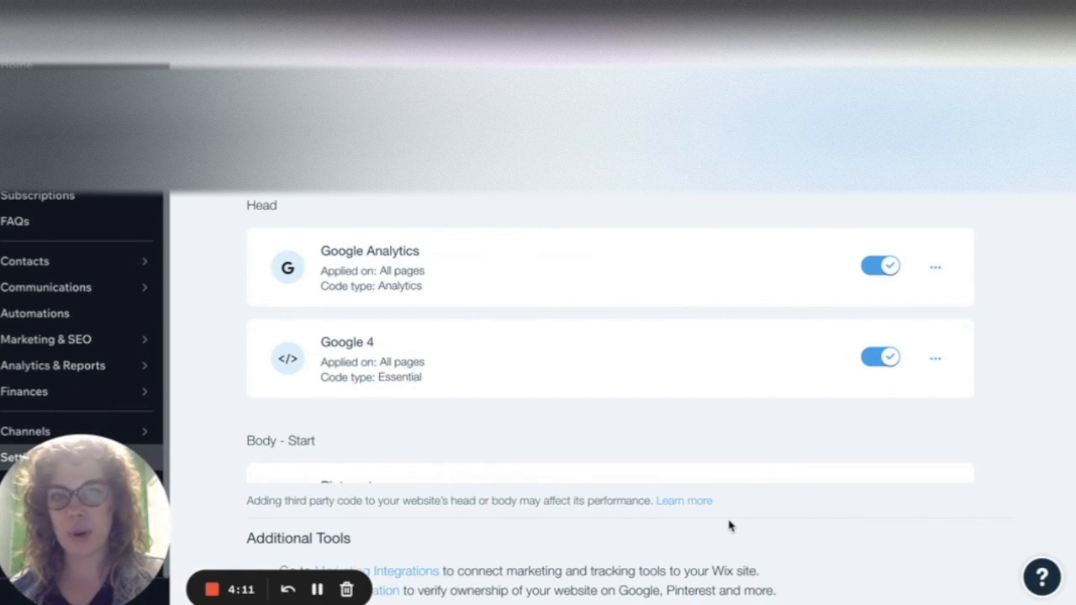
scroll(715, 233, down, 3)
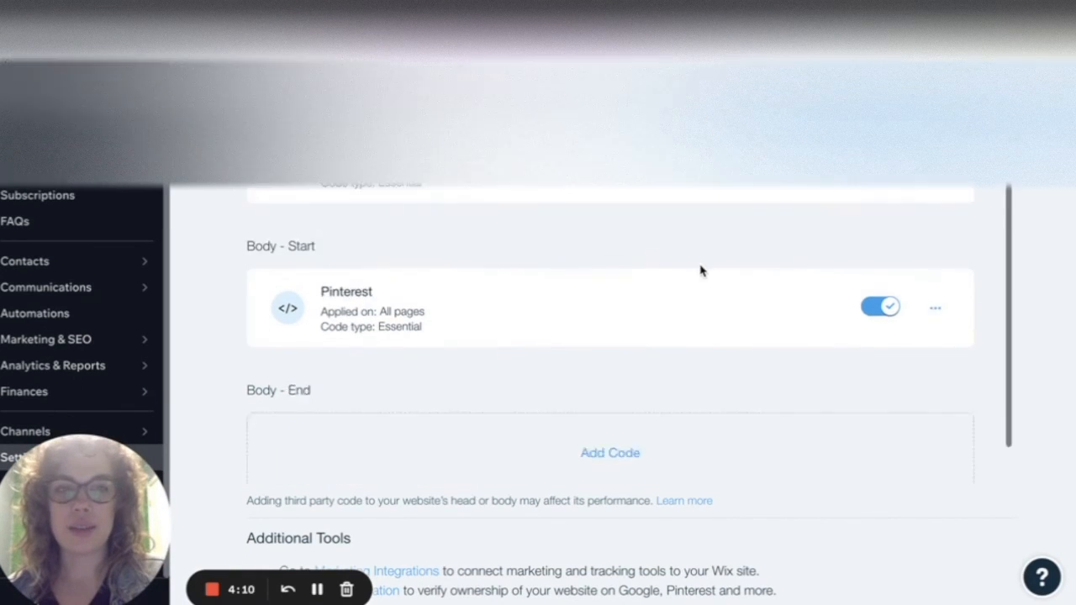
scroll(685, 376, up, 3)
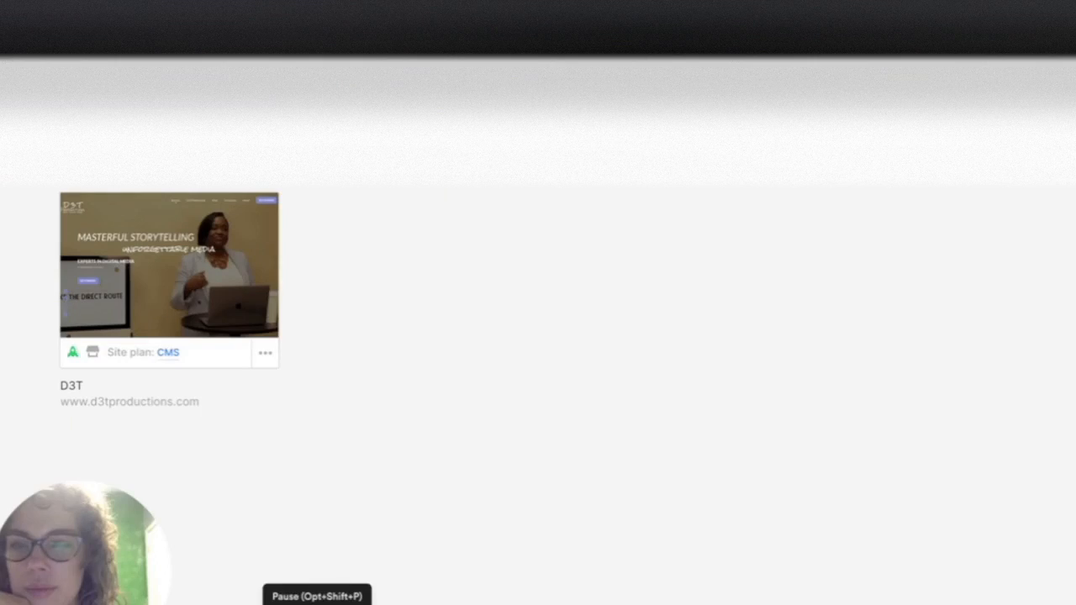
- Switch to Webflow, open the D3T site's settings and go to its Google Analytics integration section
click(267, 356)
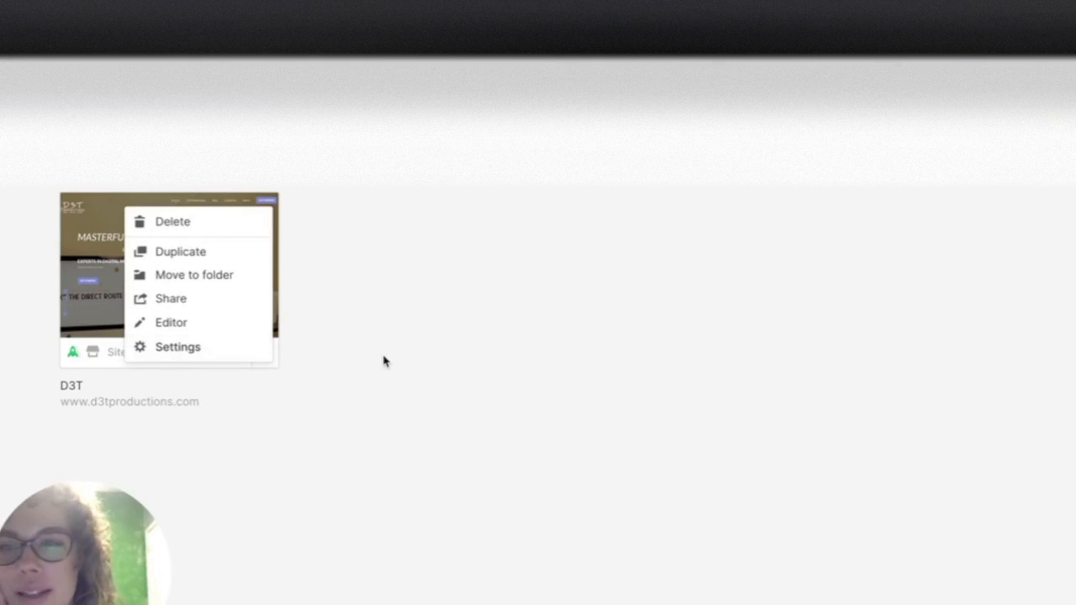
click(226, 356)
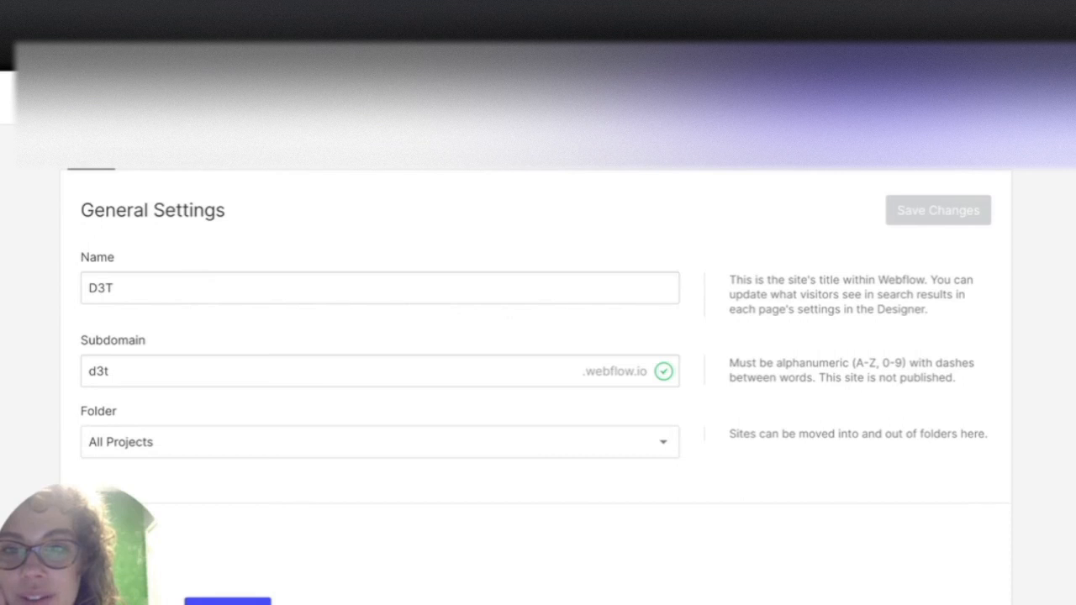
click(597, 155)
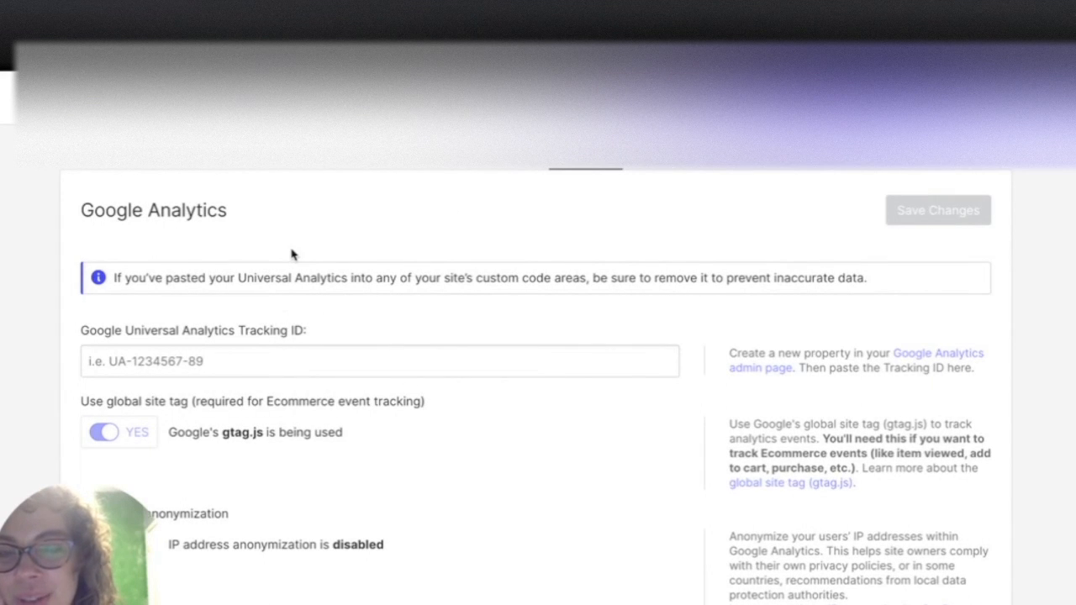
- Paste the GA4 measurement ID G-P6N5WZQ9J4 into the Google Universal Analytics Tracking ID field
scroll(291, 253, down, 1)
click(180, 294)
key(ctrl+v)
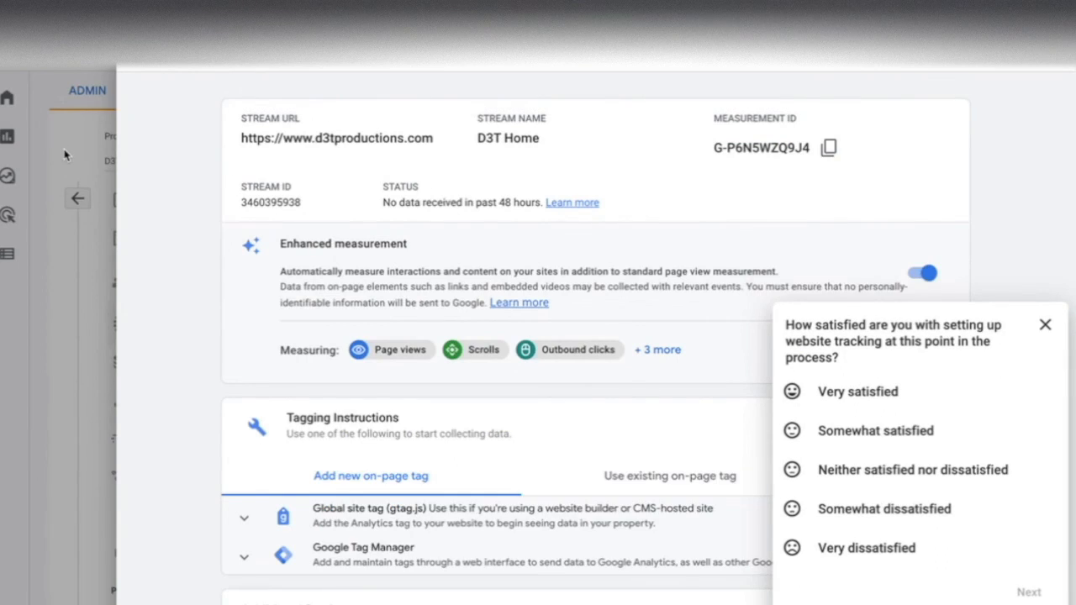
- Switch to the D3T Productions Universal Analytics property in Analytics and select its tracking ID in property settings
click(65, 154)
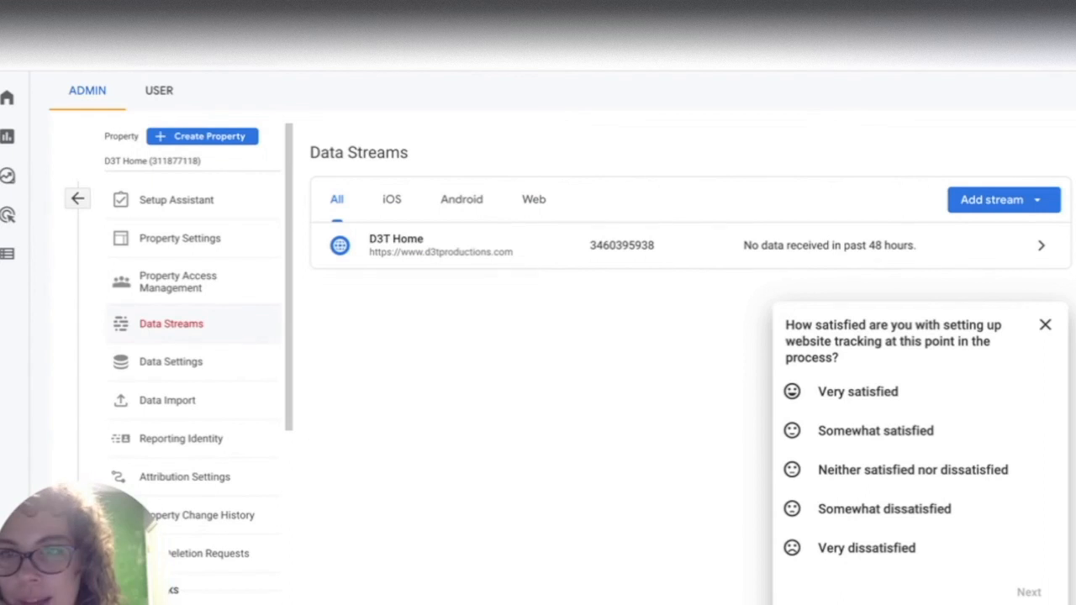
click(181, 41)
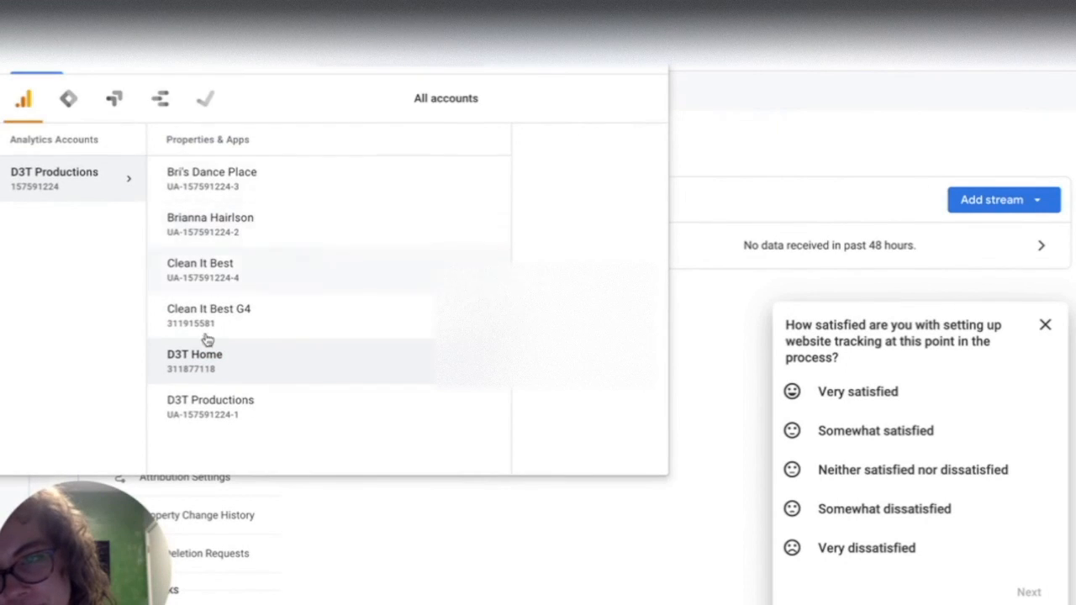
click(206, 418)
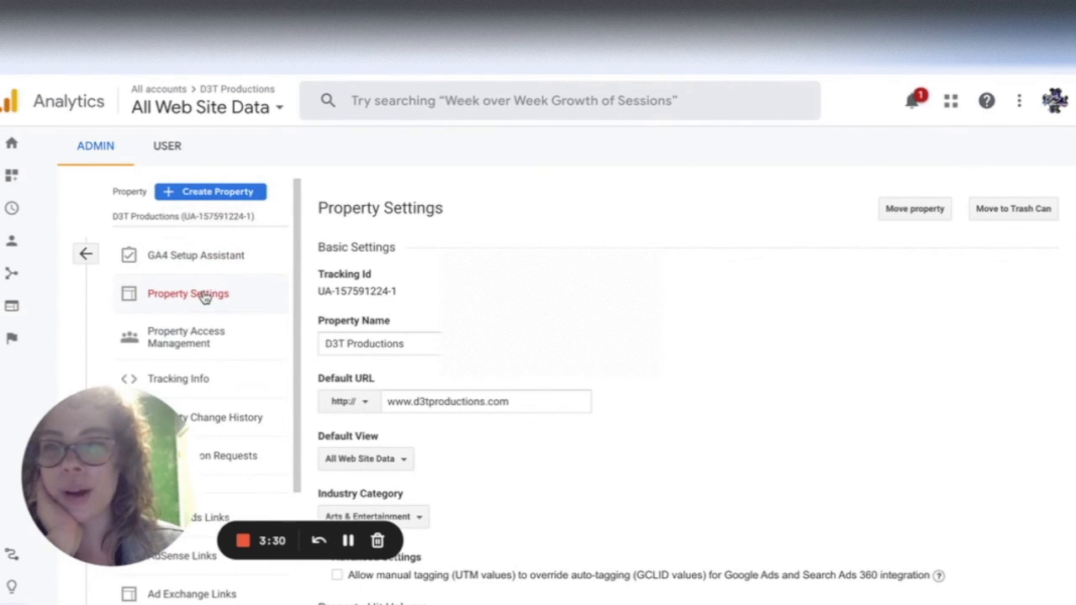
drag(403, 294, 308, 293)
key(super+c)
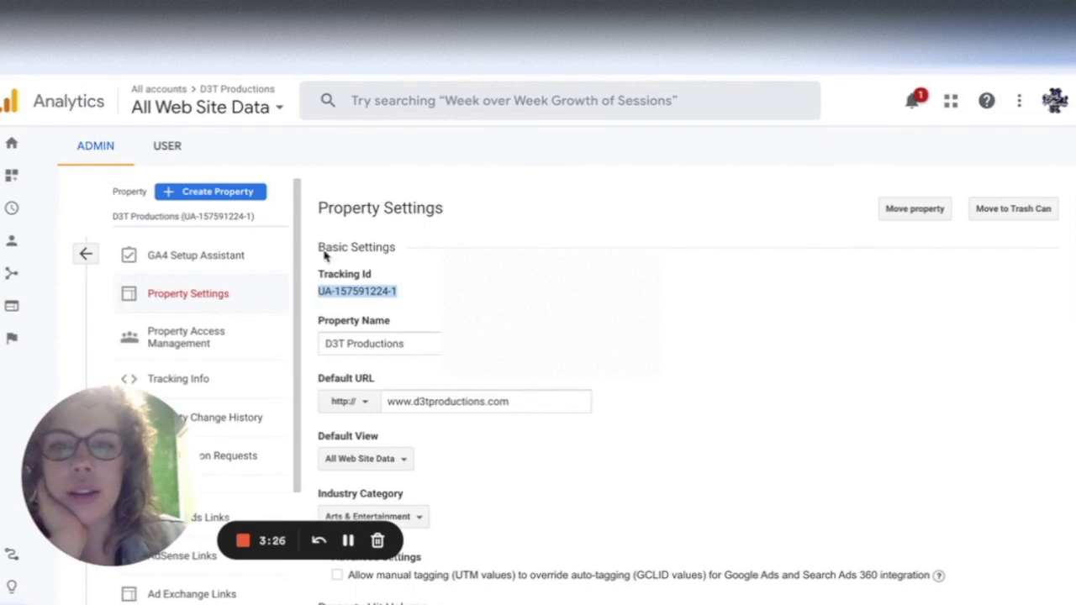
key(ctrl+Tab)
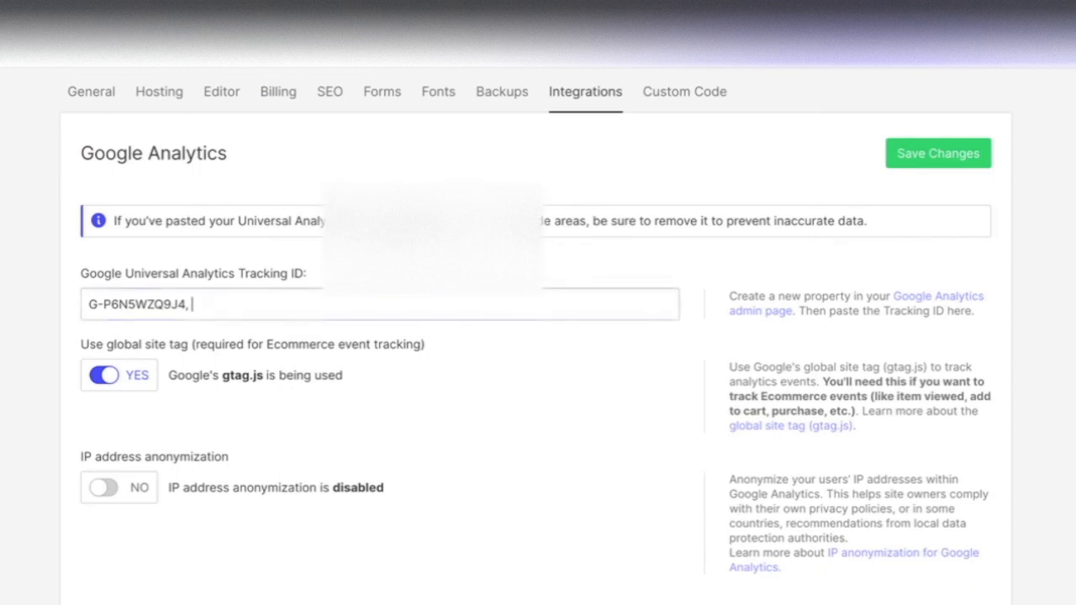
key(super+v)
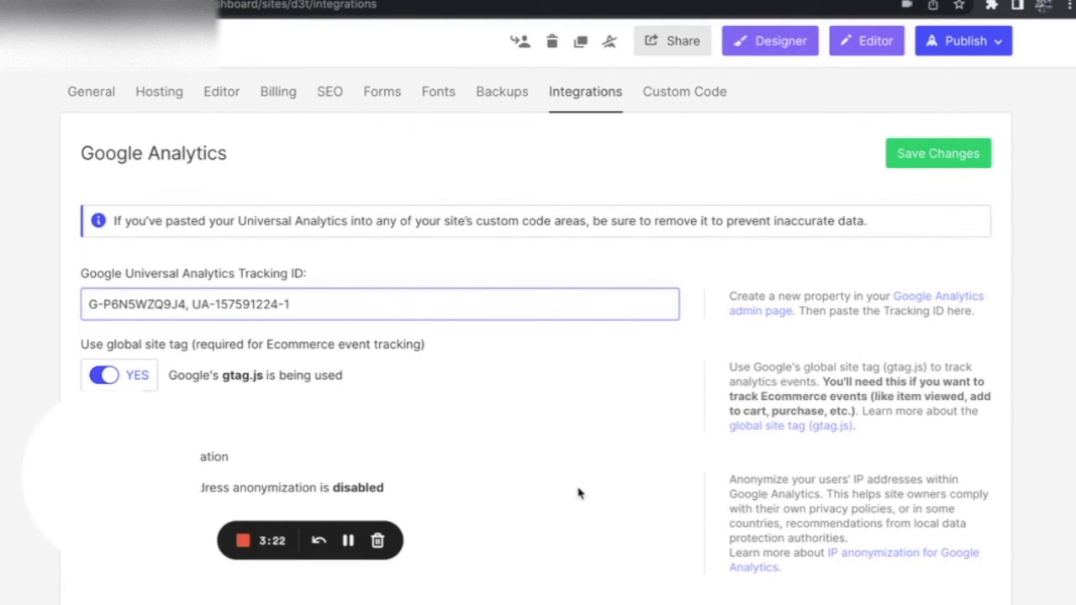
click(543, 408)
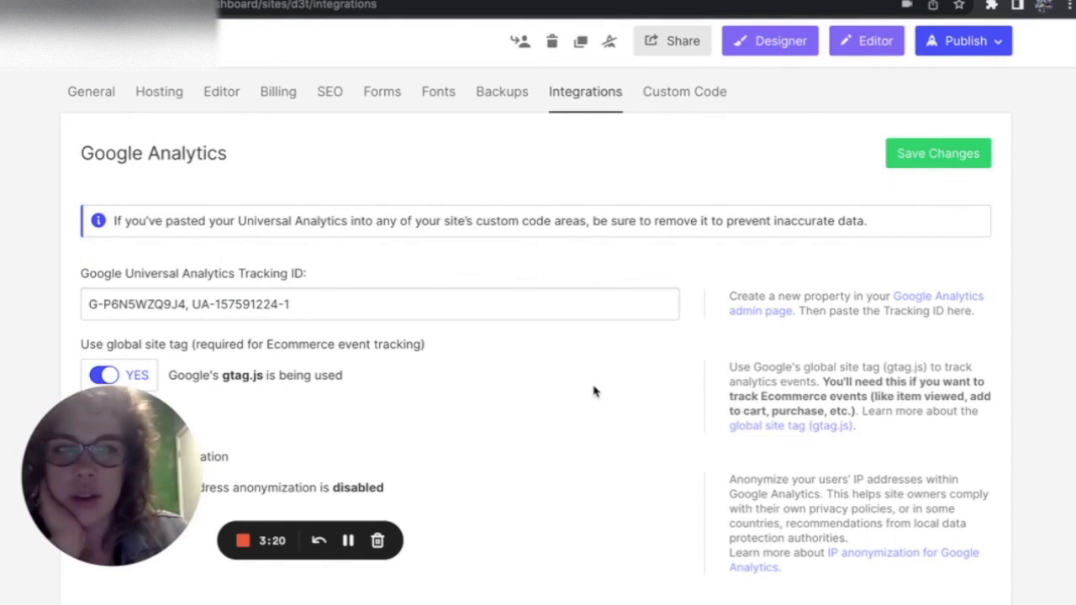
click(920, 164)
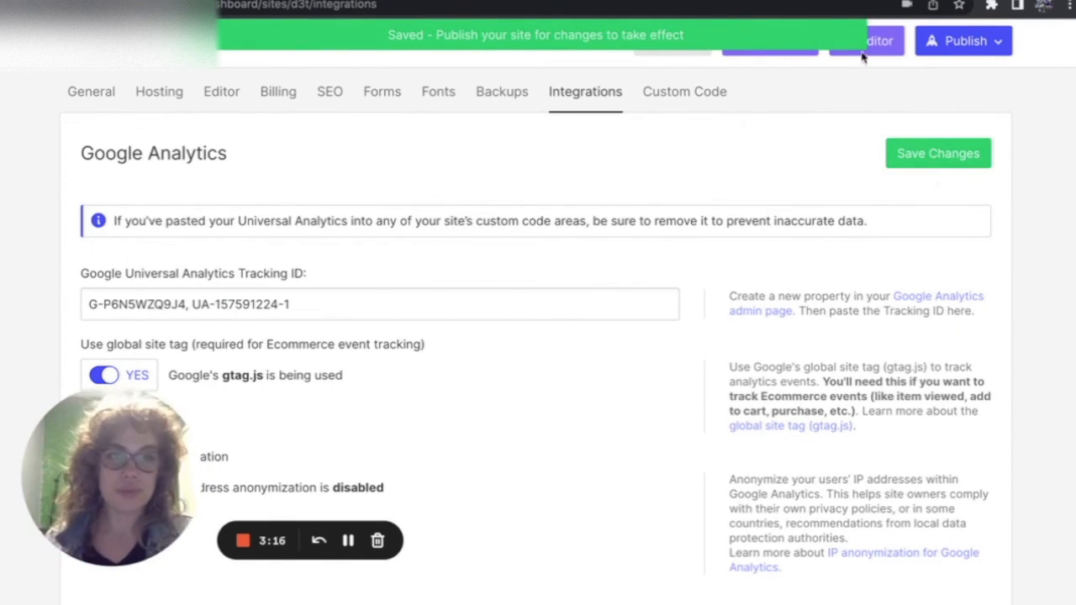
click(953, 48)
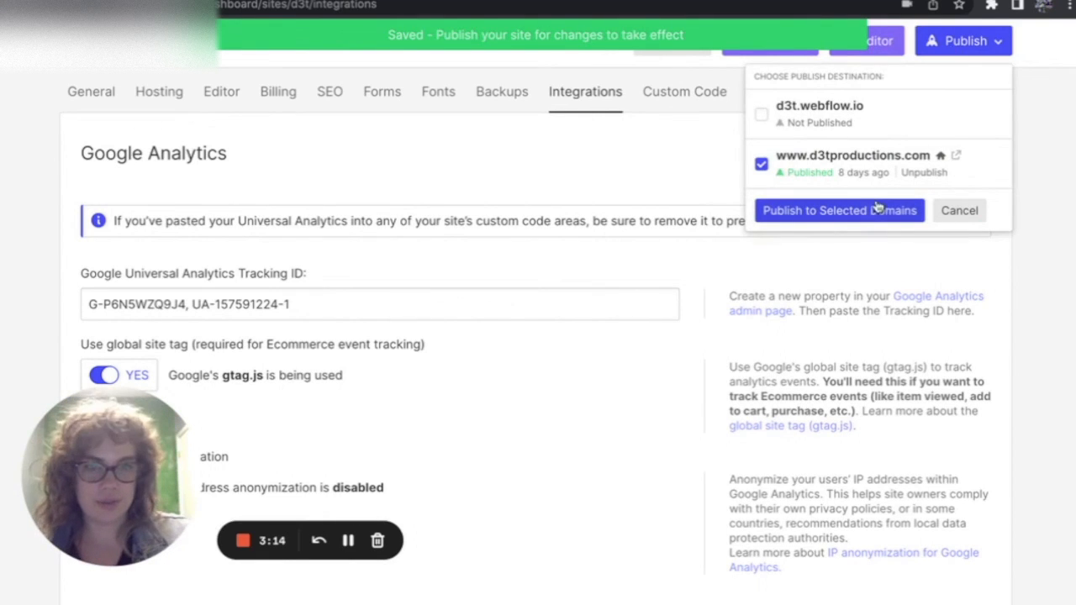
click(828, 211)
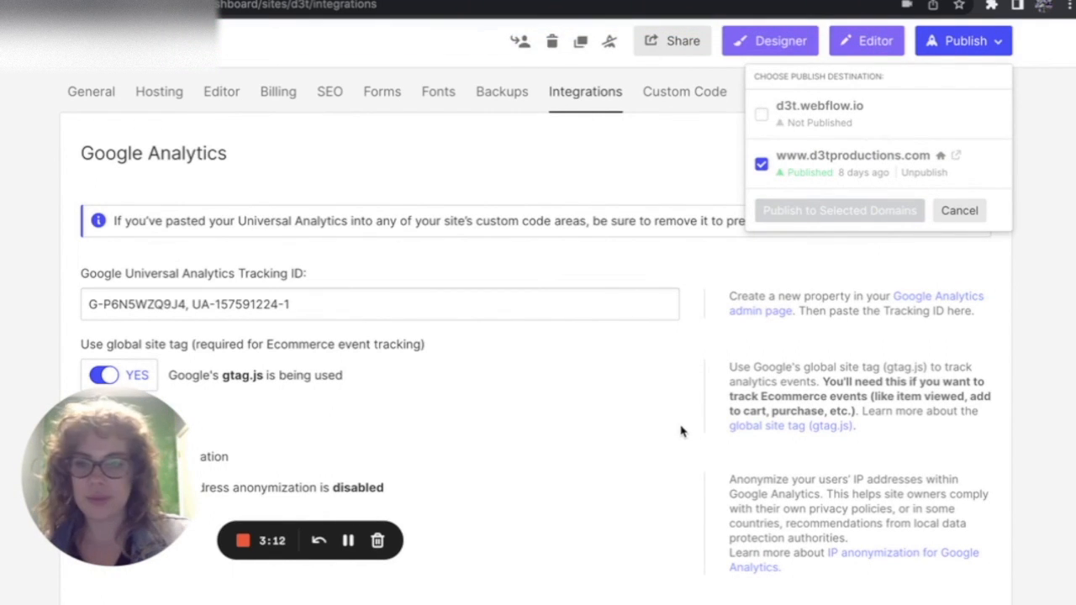